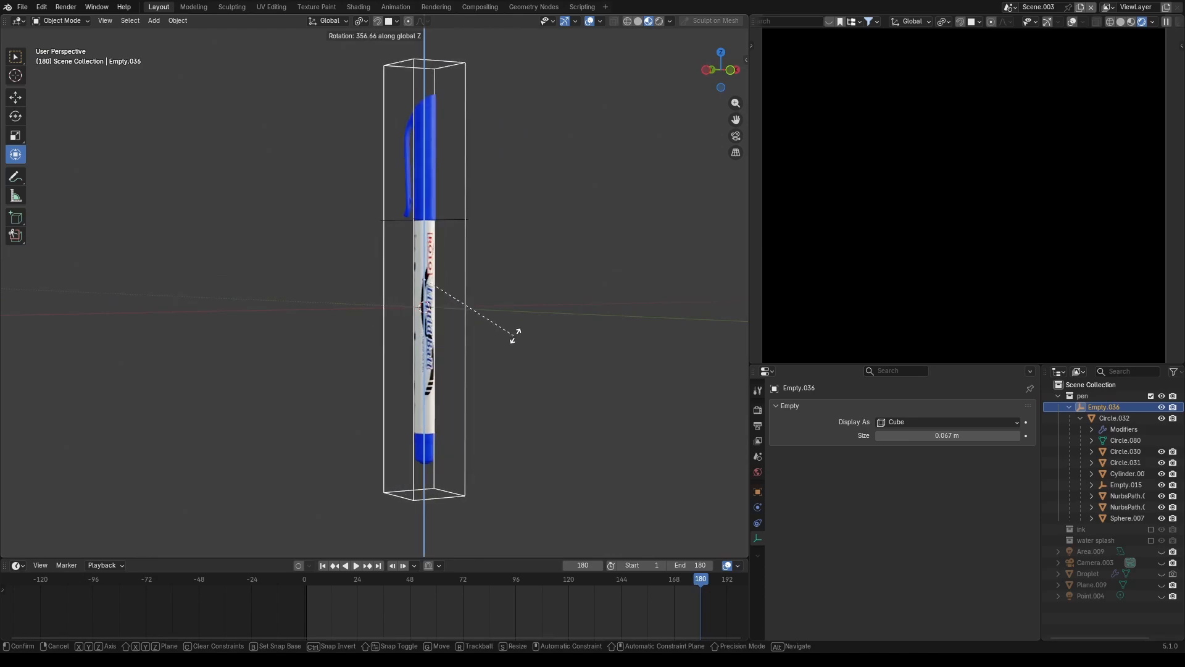
# - Finish rotating the pen's parent empty about the global Z axis and show it in front view with the viewport overlays hidden
pyautogui.click(520, 331)
pyautogui.press('KP_1')
pyautogui.keyDown('shift'); pyautogui.moveTo(147, 277); pyautogui.dragTo(517, 261, button='middle'); pyautogui.keyUp('shift')
pyautogui.scroll(3, 484, 243)
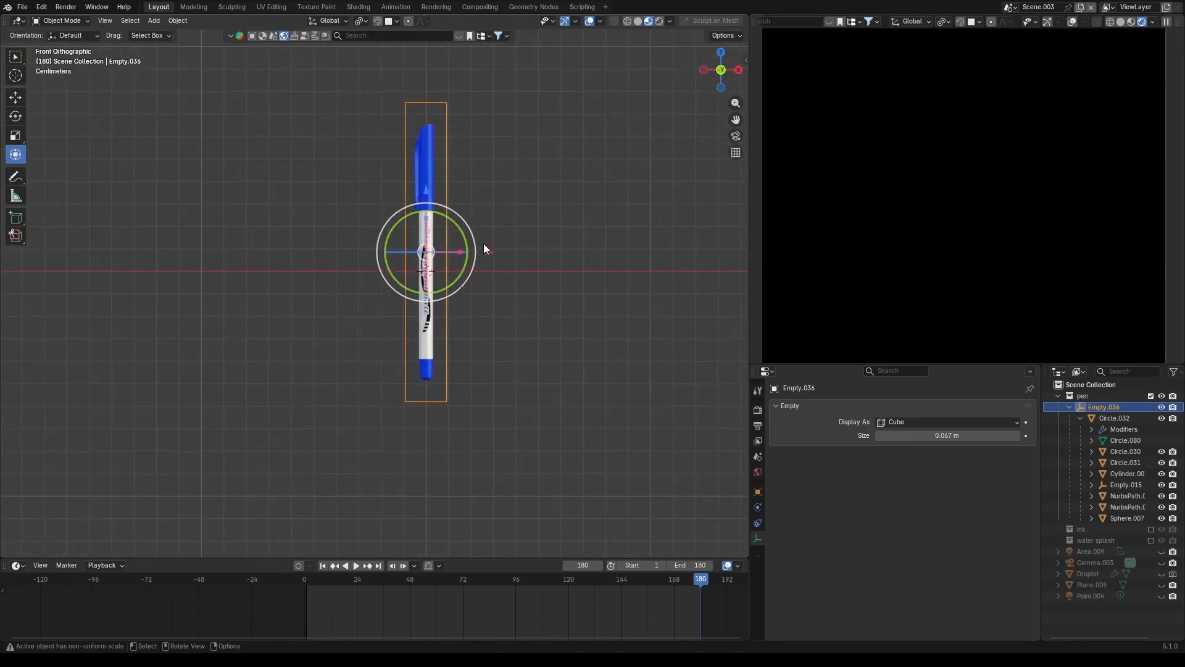
pyautogui.keyDown('shift'); pyautogui.moveTo(535, 209); pyautogui.dragTo(529, 270, button='middle'); pyautogui.keyUp('shift')
pyautogui.click(591, 22)
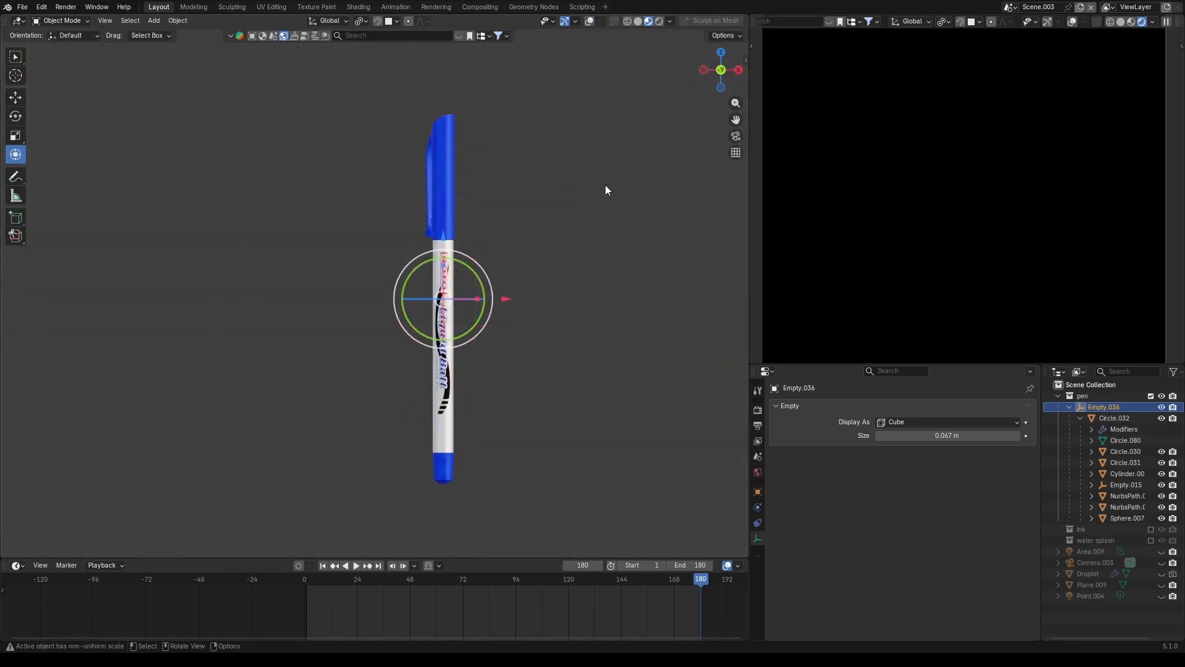
# - Spin the pen about the global Z axis to examine its clip and printed label from all sides
pyautogui.press('r')
pyautogui.press('z')
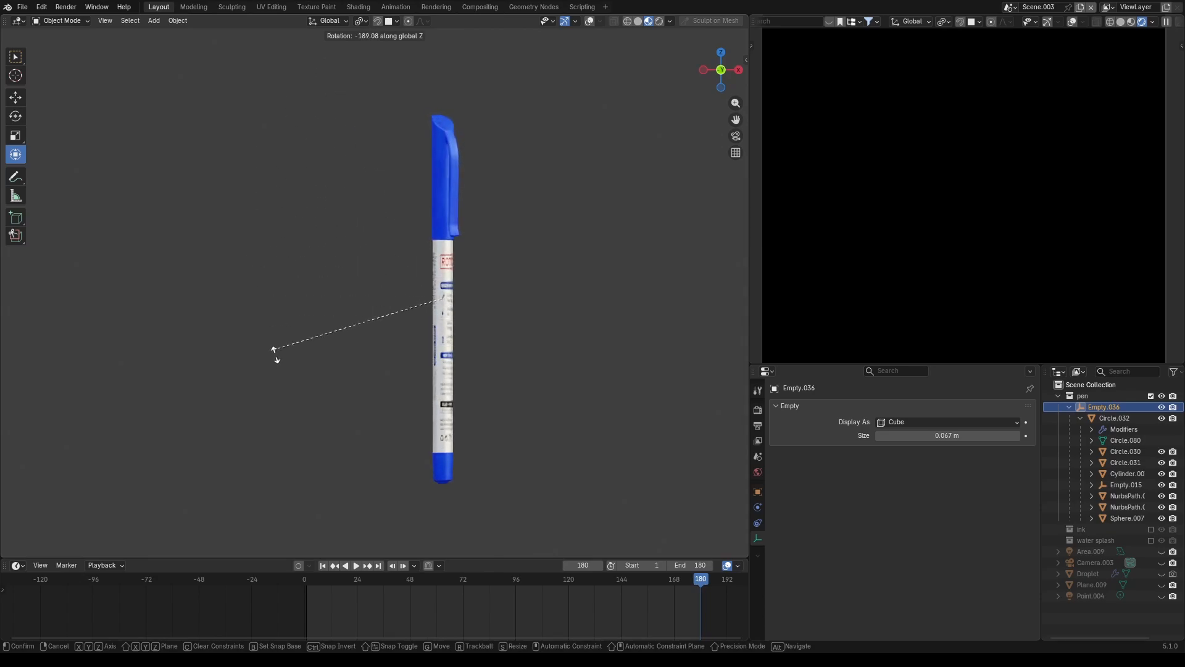
pyautogui.rightClick(497, 153)
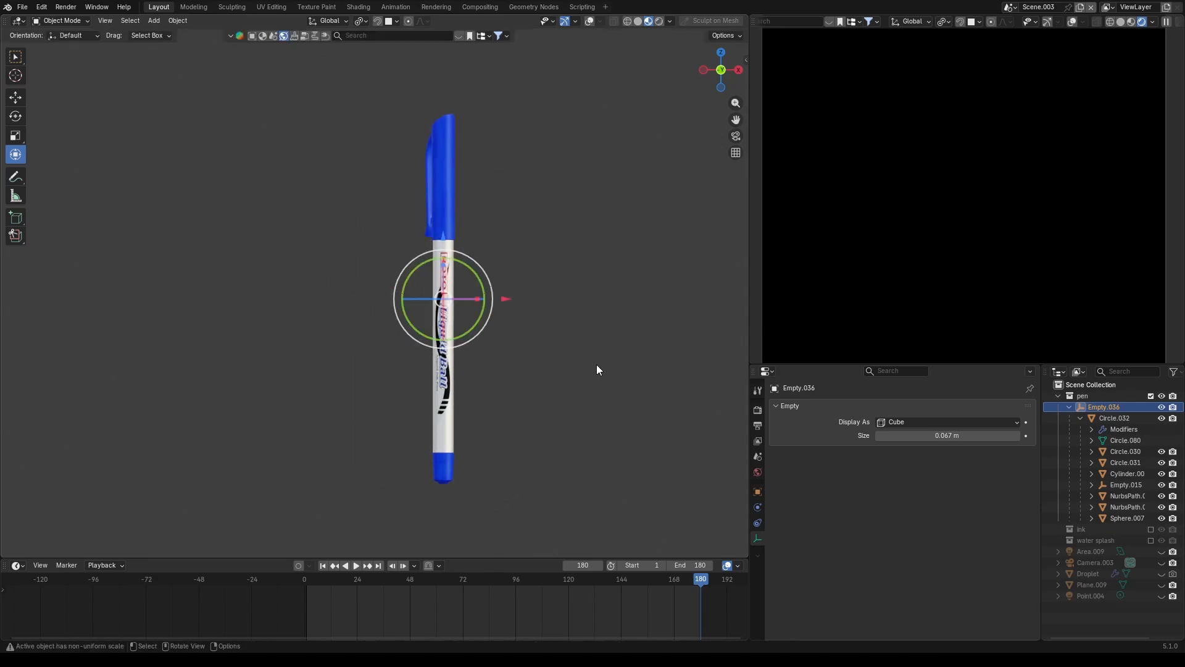
pyautogui.press('r')
pyautogui.press('z')
pyautogui.rightClick(566, 433)
pyautogui.press('r')
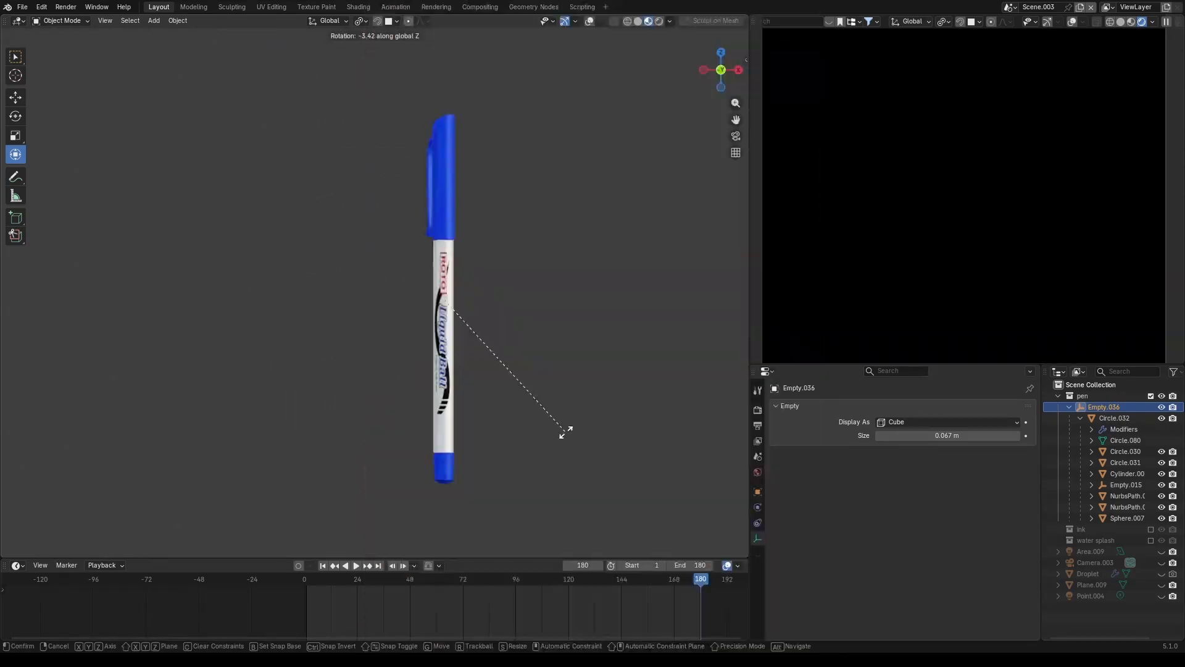
pyautogui.click(567, 432)
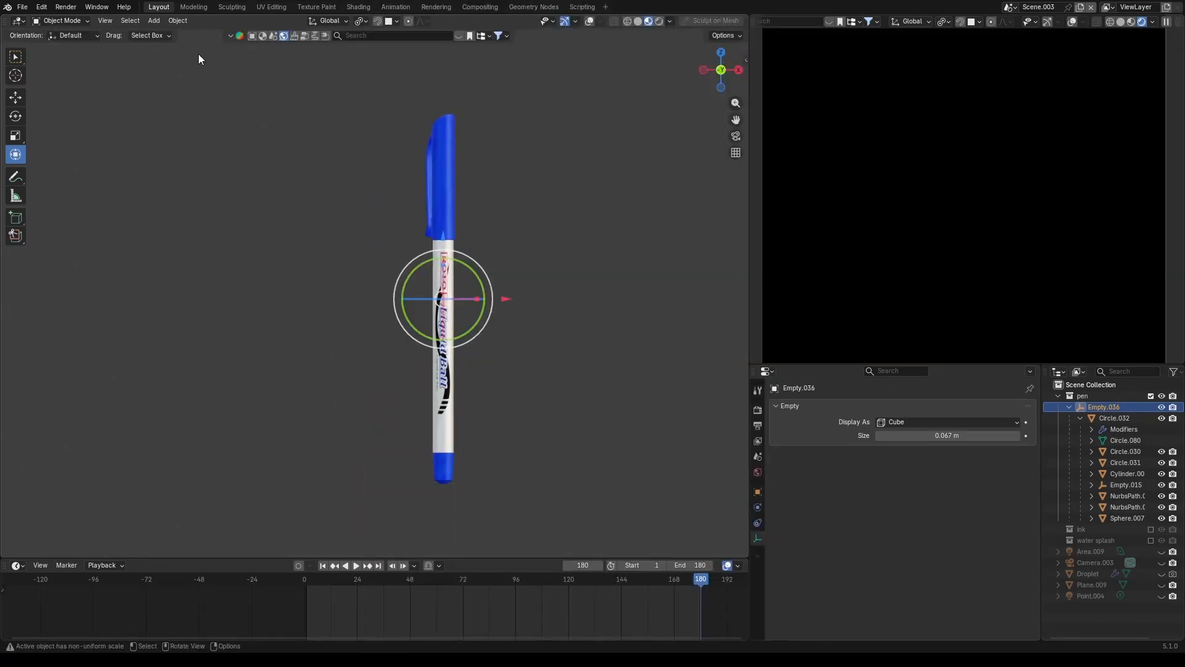
# - Restore the viewport overlays, collapse the pen collection and display the scene in solid shading
pyautogui.click(590, 22)
pyautogui.scroll(-3, 529, 194)
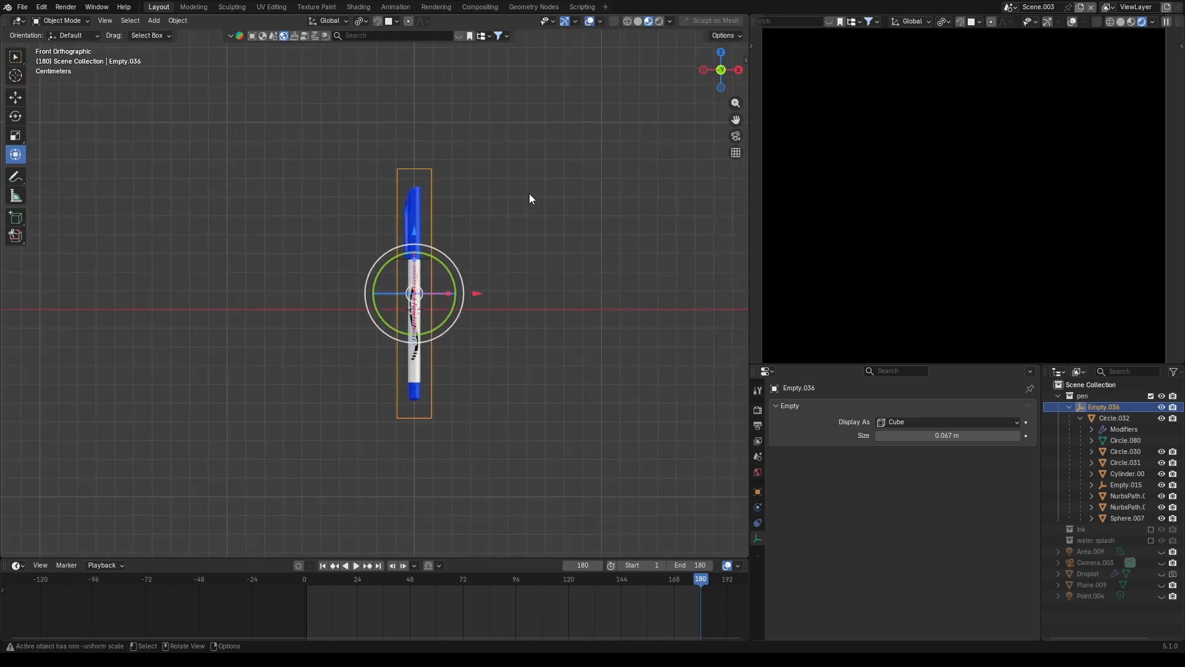
pyautogui.moveTo(550, 231)
pyautogui.keyDown('shift'); pyautogui.mouseDown(button='middle')
pyautogui.moveTo(507, 228)
pyautogui.moveTo(542, 223)
pyautogui.mouseUp(button='middle'); pyautogui.keyUp('shift')
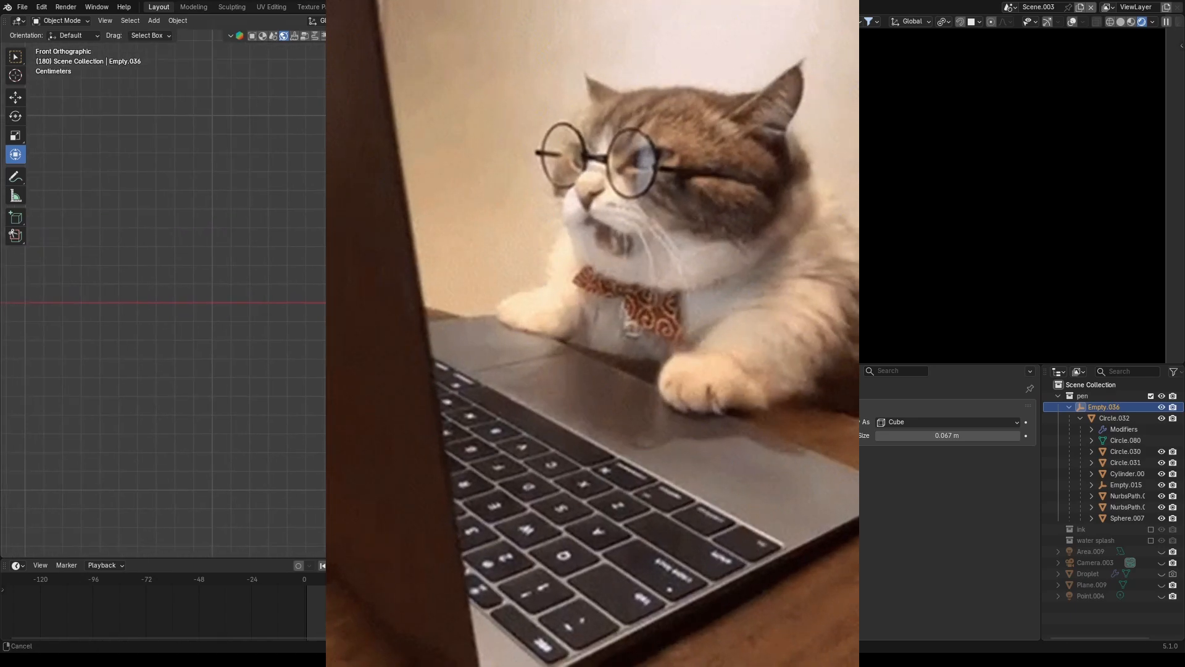
pyautogui.click(541, 223)
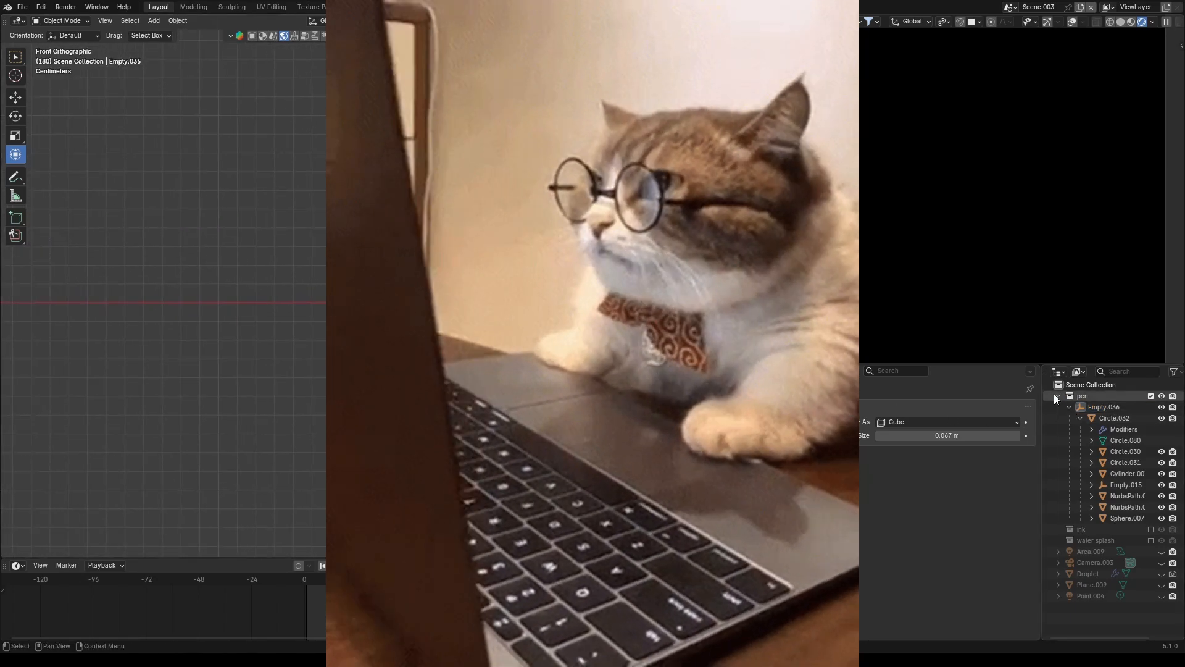
pyautogui.click(1058, 395)
pyautogui.click(638, 21)
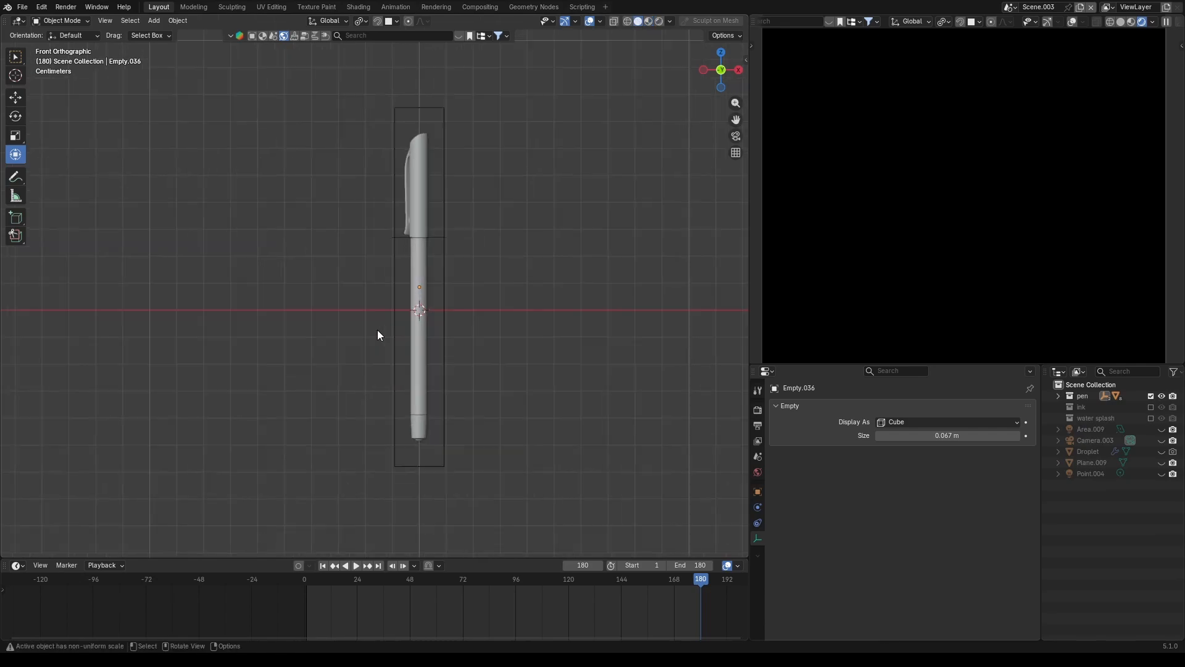
# - Exclude the pen collection from the view layer and include the ink collection instead
pyautogui.scroll(8, 536, 340)
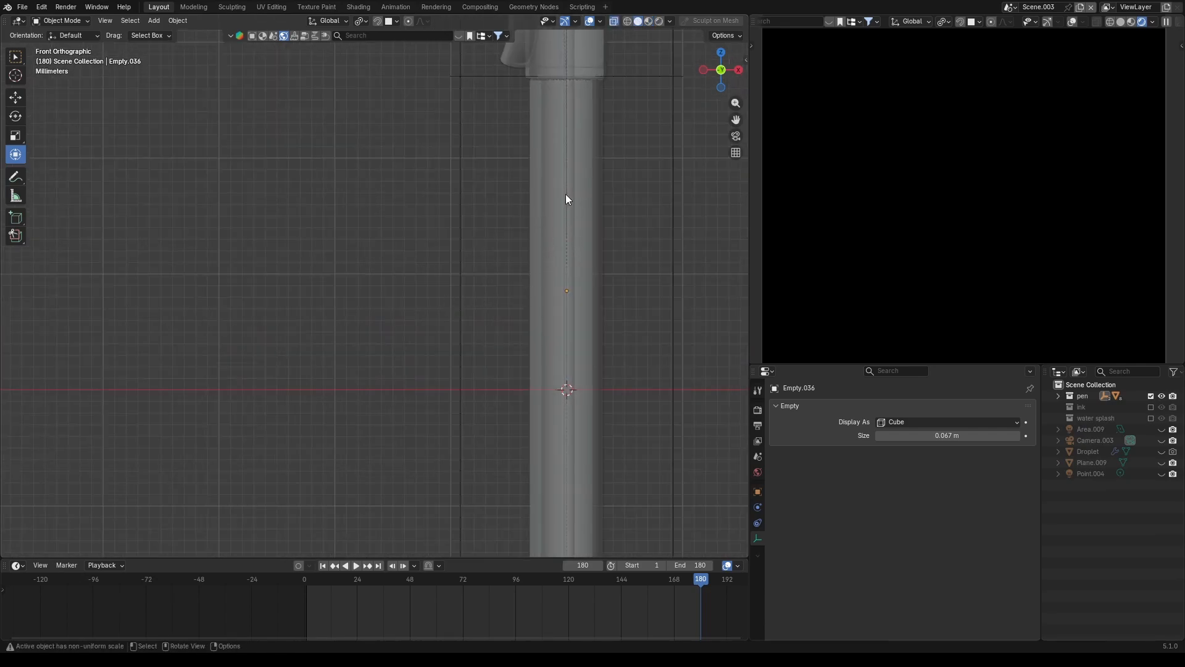
pyautogui.click(1151, 396)
pyautogui.click(1152, 406)
pyautogui.scroll(-7, 458, 305)
pyautogui.scroll(3, 474, 304)
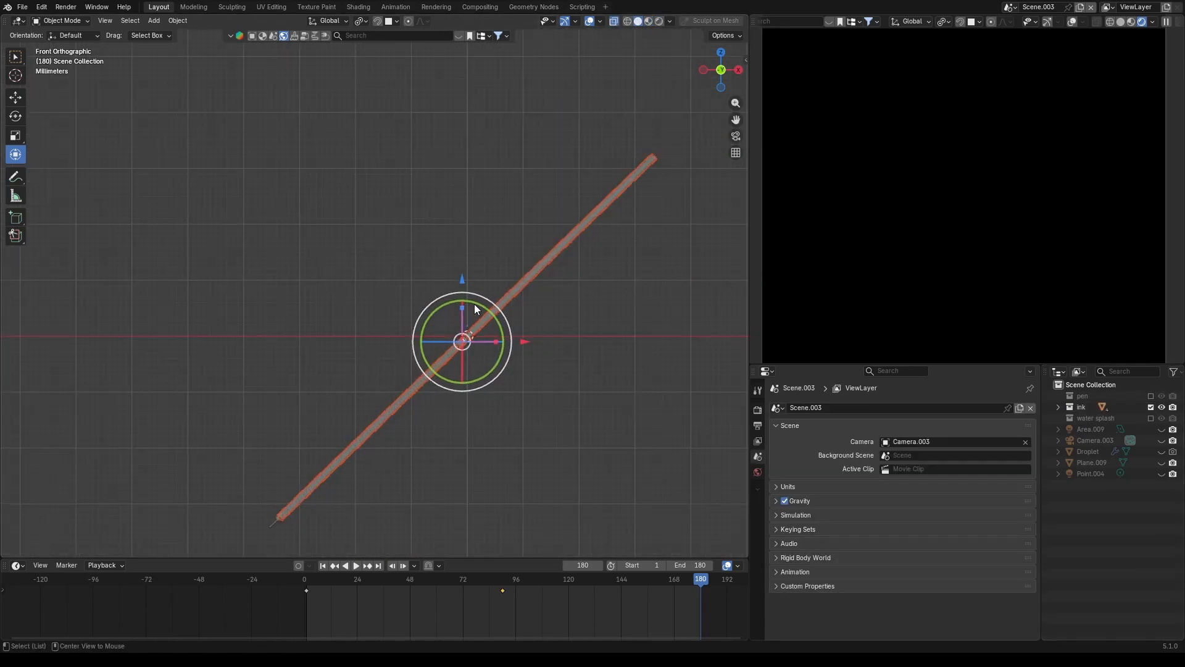
pyautogui.keyDown('shift'); pyautogui.moveTo(580, 356); pyautogui.dragTo(575, 307, button='middle'); pyautogui.keyUp('shift')
pyautogui.scroll(-6, 574, 308)
# - Unhide the background plane Plane.009 and the lights Point.004 and Area.009
pyautogui.click(1162, 463)
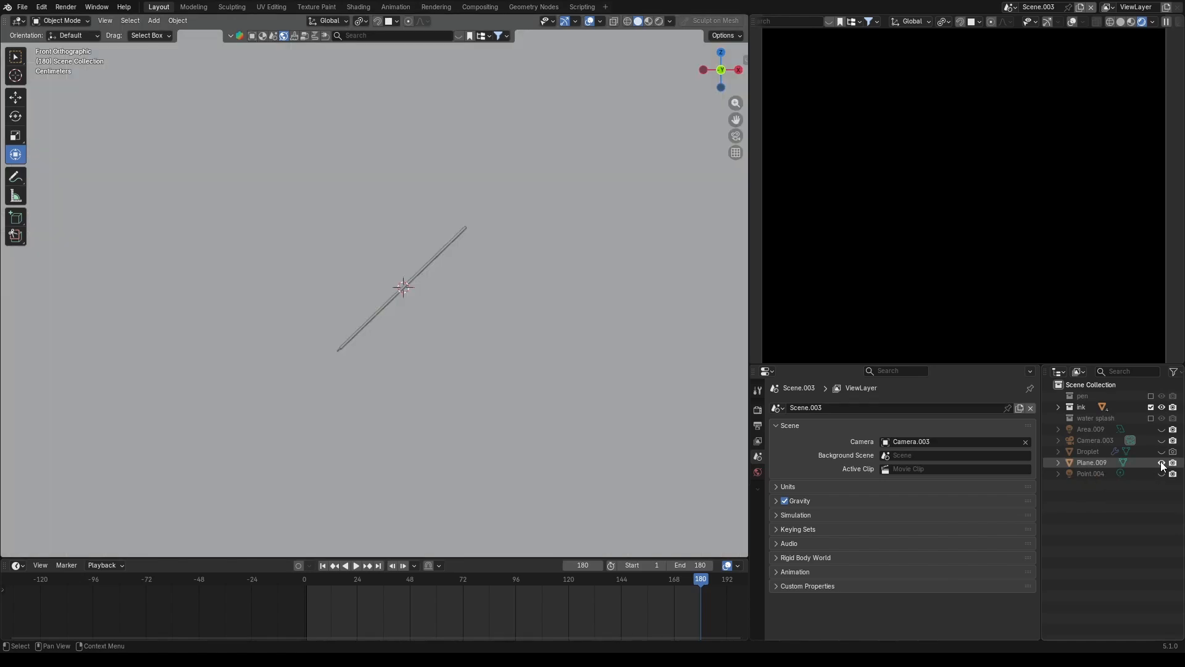
pyautogui.scroll(-9, 422, 272)
pyautogui.scroll(10, 422, 273)
pyautogui.keyDown('shift'); pyautogui.moveTo(422, 273); pyautogui.dragTo(371, 251, button='middle'); pyautogui.keyUp('shift')
pyautogui.scroll(-3, 908, 242)
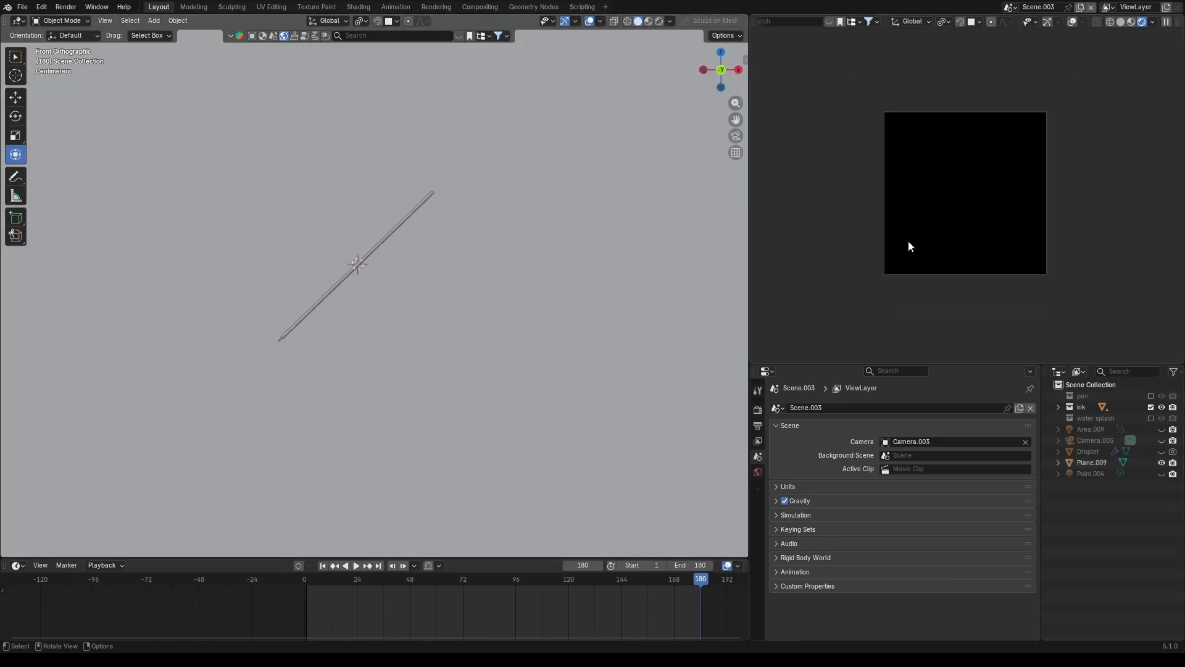
pyautogui.scroll(2, 909, 246)
pyautogui.click(1162, 473)
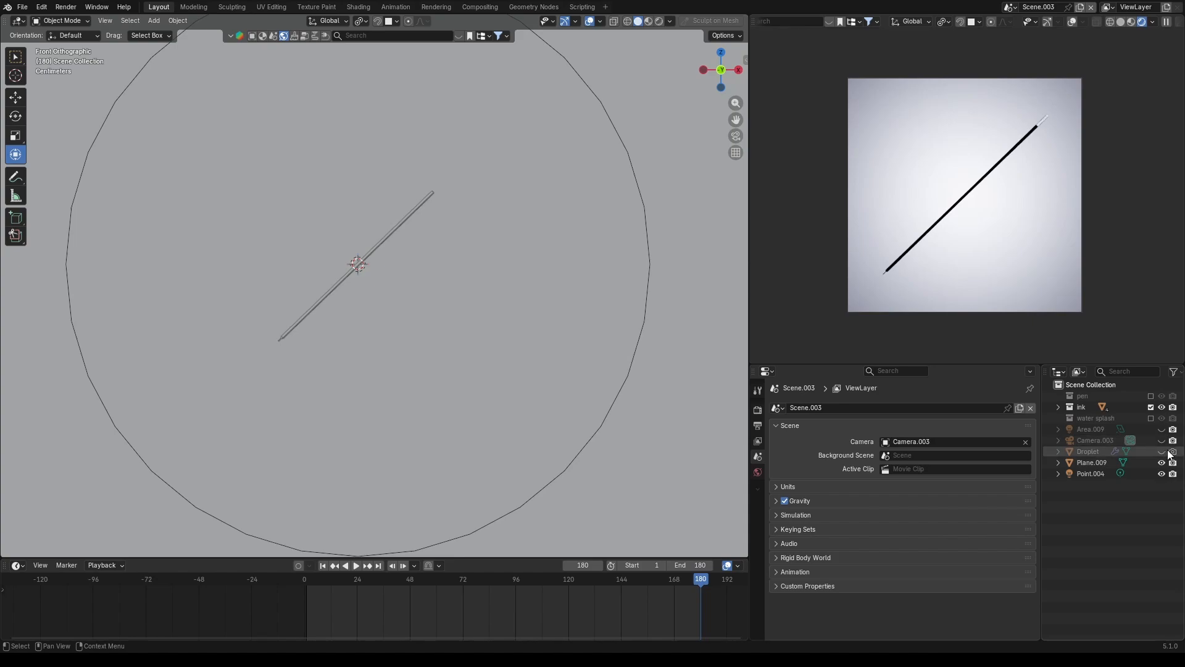
pyautogui.click(1161, 431)
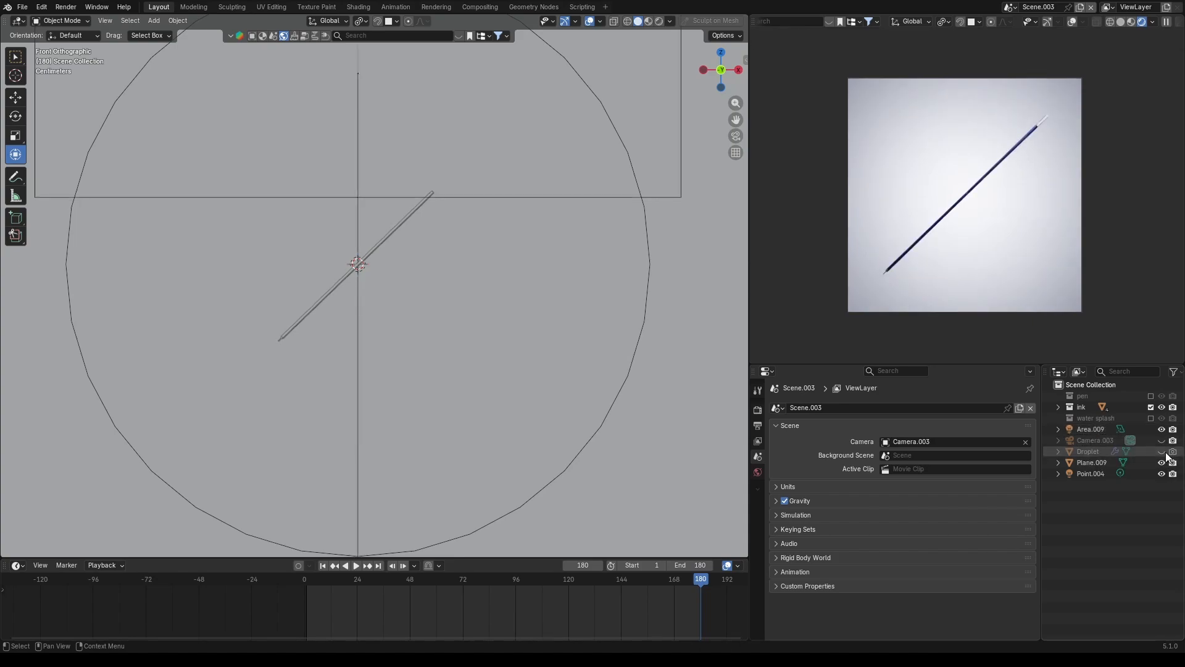
pyautogui.moveTo(472, 262); pyautogui.dragTo(480, 309, button='middle')
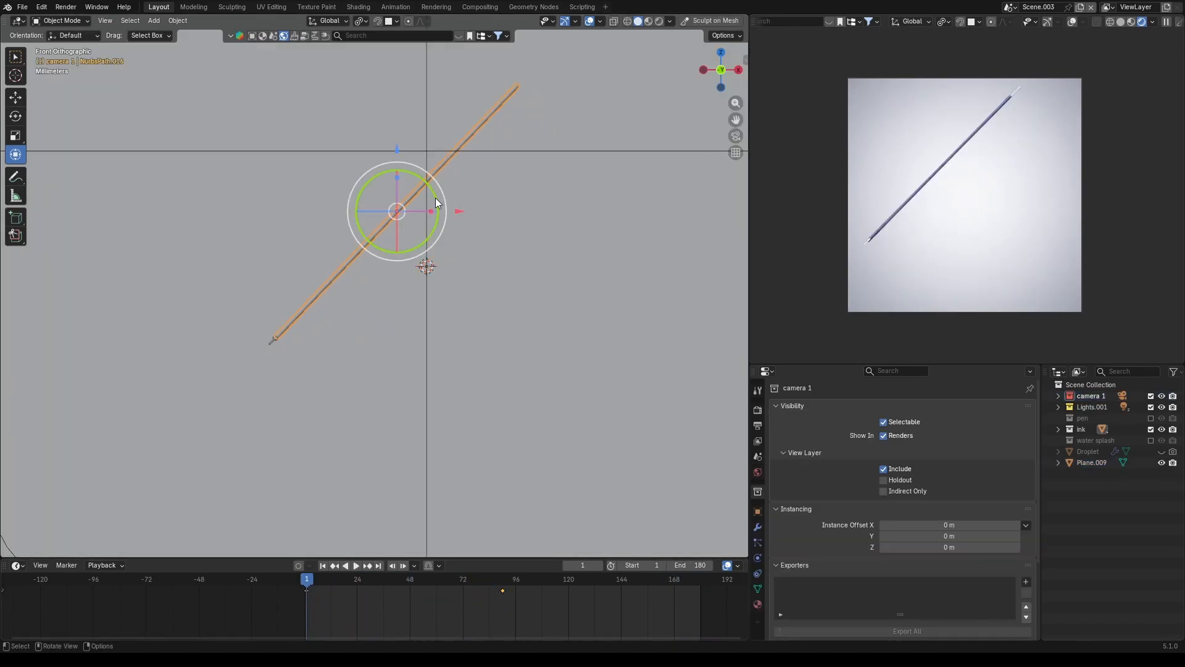
# - Rotate the ink refill to a steeper angle at frame 1, keyframe it and play back the motion
pyautogui.moveTo(435, 197); pyautogui.dragTo(404, 216)
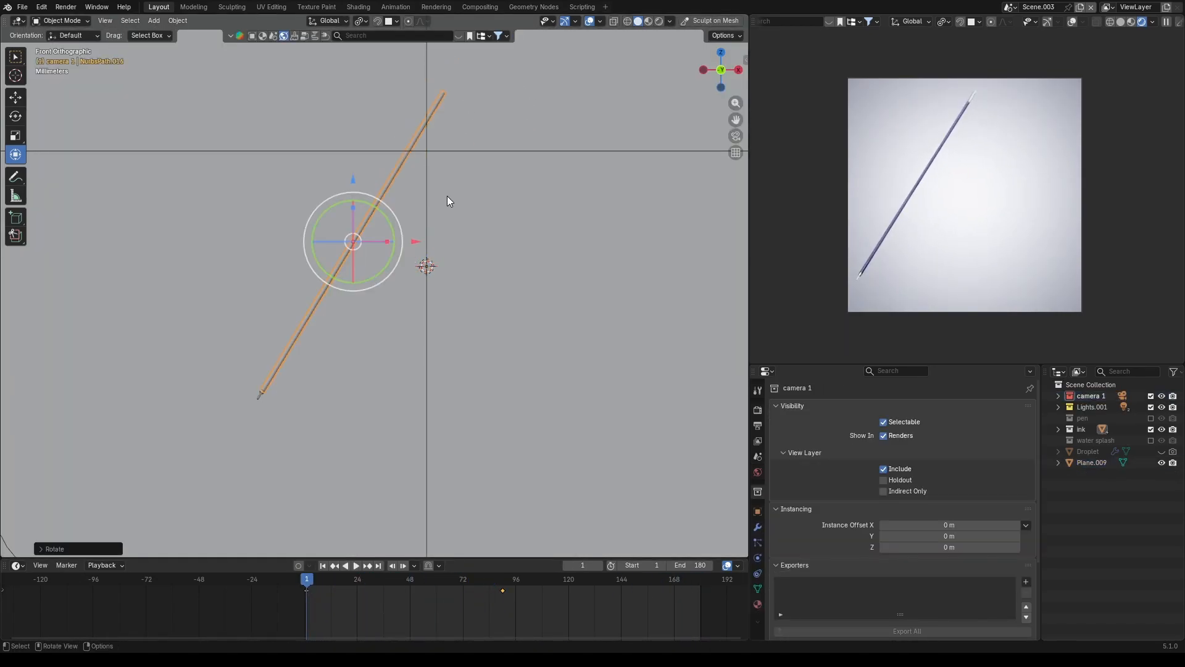
pyautogui.press('i')
pyautogui.press('space')
pyautogui.press('space')
# - Give the refill's keyframes Vector handles and replay the animation from the first frame
pyautogui.moveTo(520, 609); pyautogui.dragTo(296, 587)
pyautogui.press('v')
pyautogui.click(404, 616)
pyautogui.hotkey('shift', 'Left')
pyautogui.press('space')
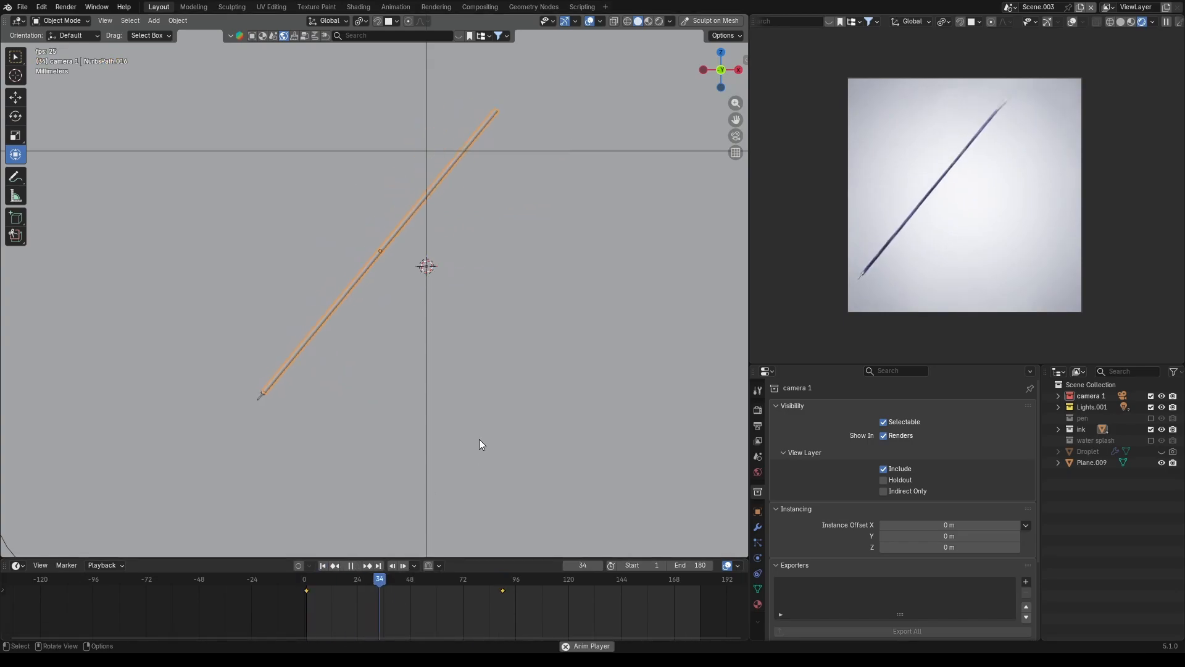
# - Open a Graph Editor above the timeline and isolate the refill's X Euler Rotation curve
pyautogui.moveTo(4, 554); pyautogui.dragTo(39, 346)
pyautogui.click(18, 344)
pyautogui.click(146, 410)
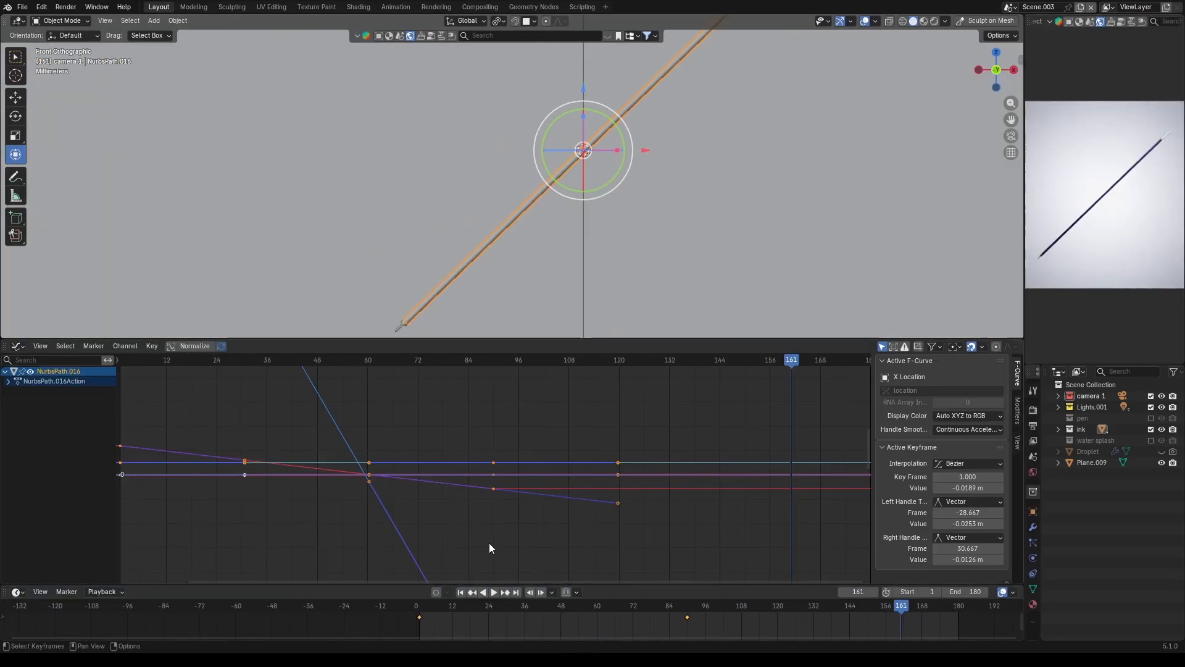
pyautogui.press('n')
pyautogui.press('n')
pyautogui.hotkey('alt', 'h')
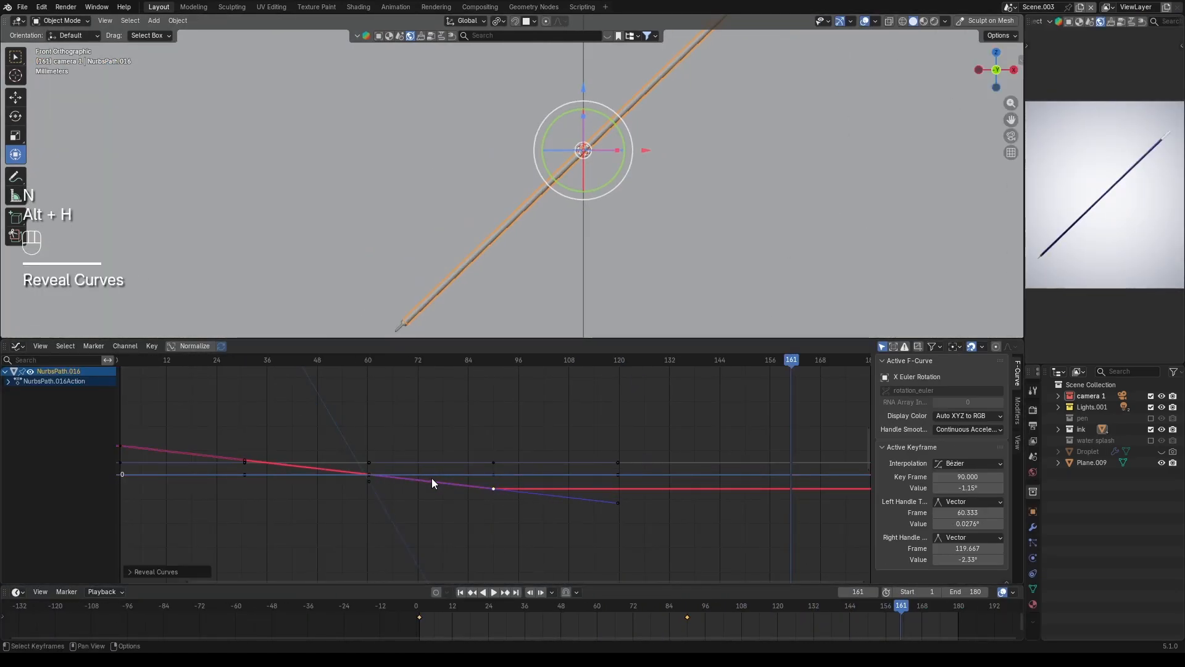
pyautogui.hotkey('shift', 'h')
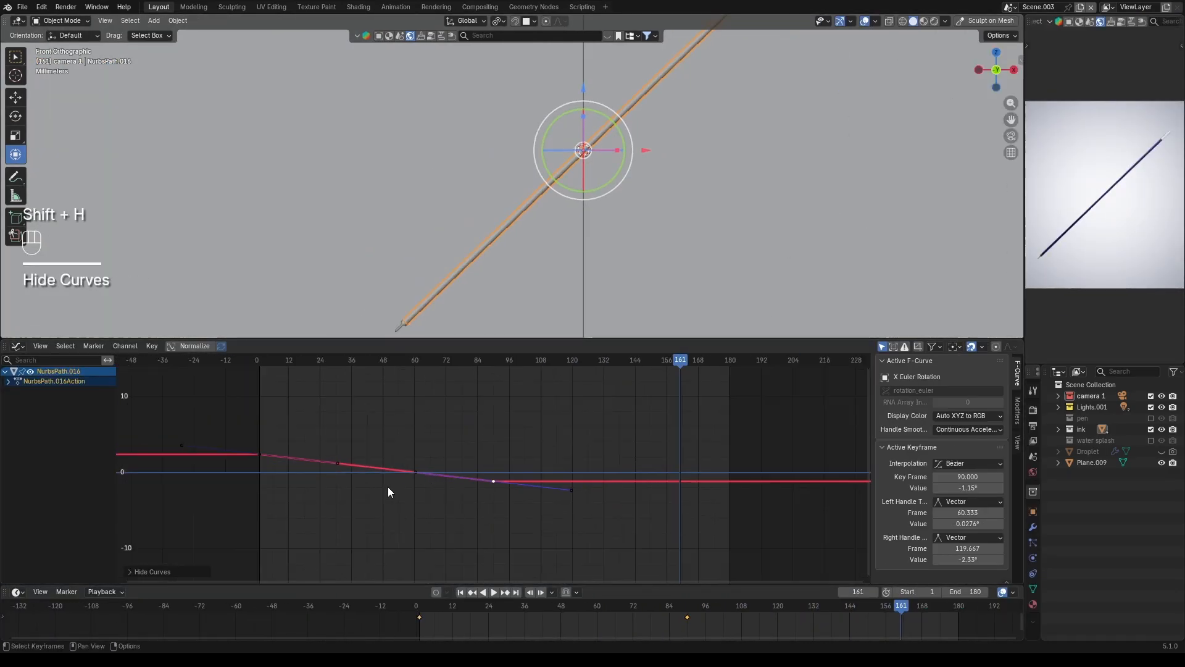
# - Move the right handle of the rotation curve's first keyframe level with the keyframe to ease the start
pyautogui.scroll(3, 387, 486)
pyautogui.click(386, 429)
pyautogui.press('g')
pyautogui.press('z')
pyautogui.press('z')
pyautogui.press('z')
pyautogui.press('z')
pyautogui.press('z')
pyautogui.press('z')
pyautogui.press('z')
pyautogui.press('z')
pyautogui.press('z')
pyautogui.click(468, 456)
# - Lower the left handle of the rotation keyframe at frame 90 to ease the end of the motion
pyautogui.click(484, 440)
pyautogui.press('g')
pyautogui.press('z')
pyautogui.press('z')
pyautogui.press('z')
pyautogui.press('z')
pyautogui.press('z')
pyautogui.press('z')
pyautogui.press('z')
pyautogui.press('z')
pyautogui.press('z')
pyautogui.press('z')
pyautogui.press('z')
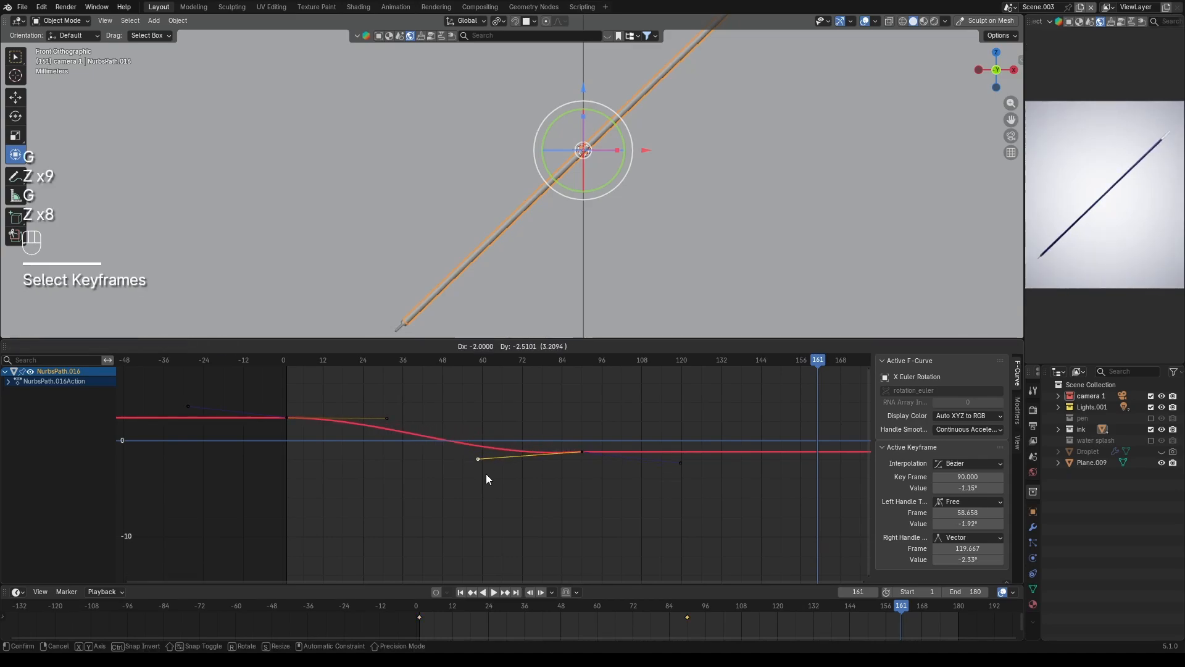
pyautogui.click(487, 474)
# - Stretch the frame 90 keyframe's left handle to about frame 34.7 at about -1.49° while the animation plays
pyautogui.press('space')
pyautogui.press('s')
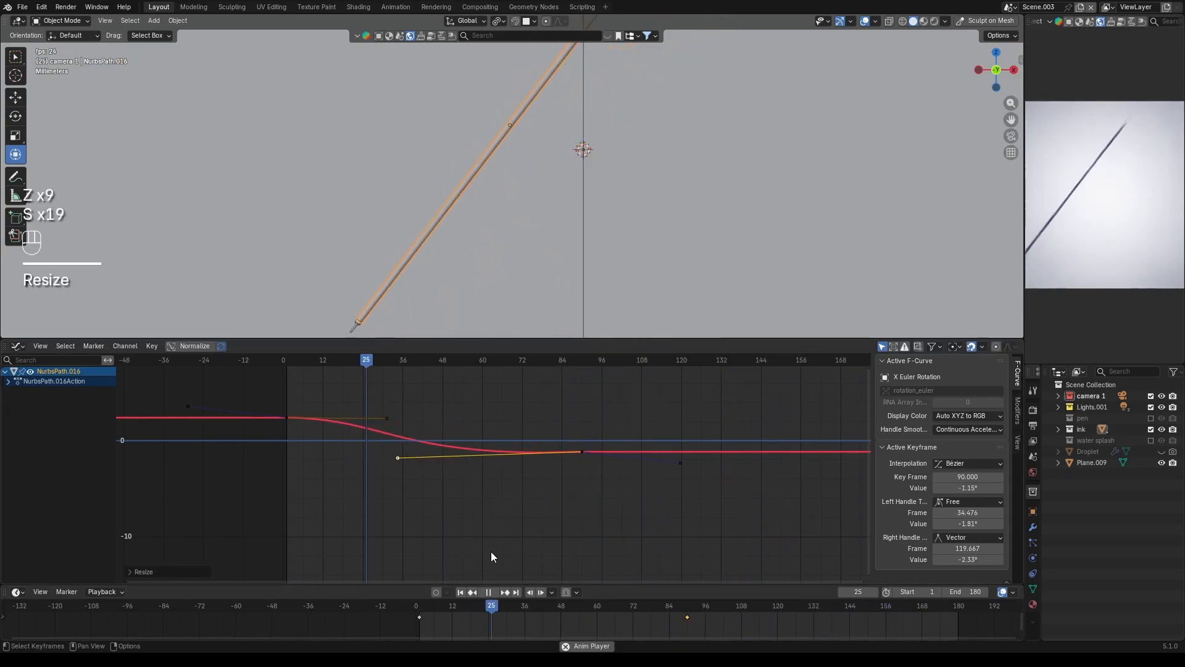
pyautogui.click(491, 550)
pyautogui.press('g')
pyautogui.press('z')
pyautogui.press('z')
pyautogui.press('z')
pyautogui.press('z')
pyautogui.press('z')
pyautogui.press('z')
pyautogui.click(440, 484)
pyautogui.click(680, 463)
pyautogui.press('g')
pyautogui.press('z')
pyautogui.press('z')
pyautogui.rightClick(674, 477)
pyautogui.moveTo(724, 489); pyautogui.dragTo(585, 494, button='middle')
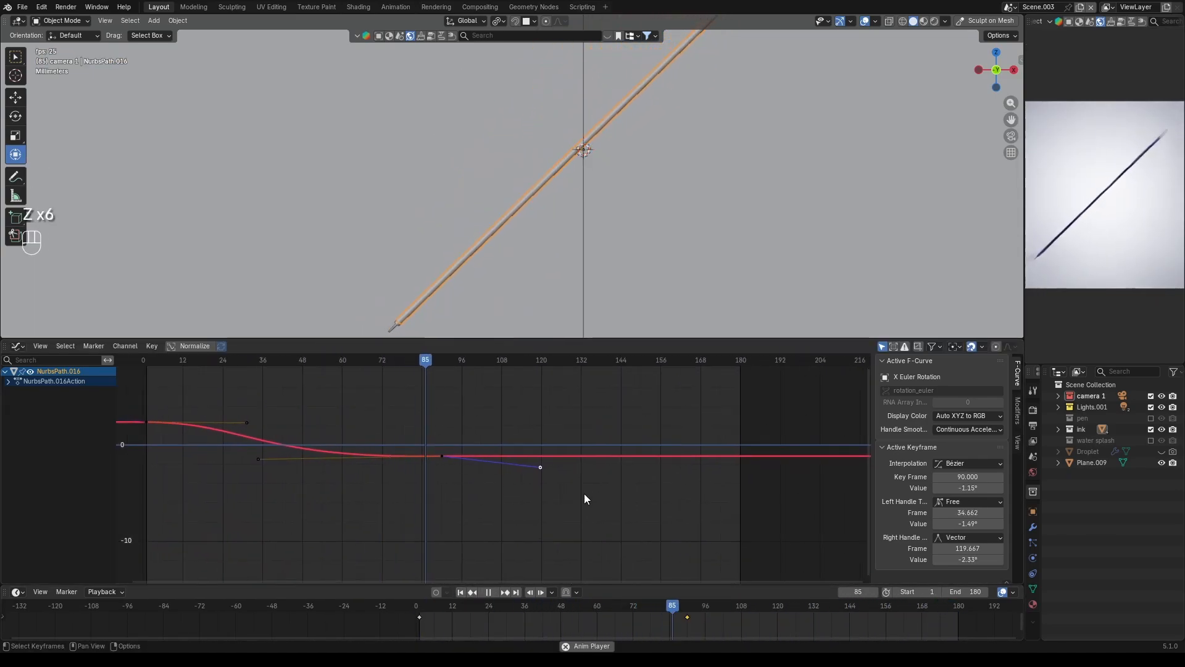
pyautogui.press('space')
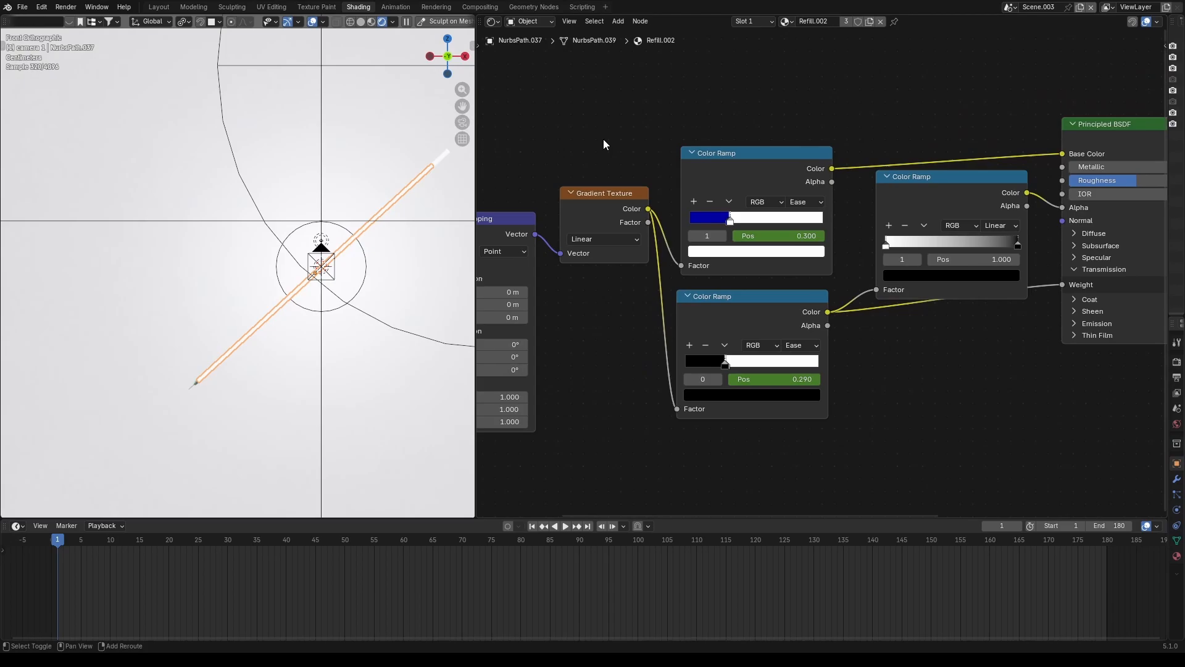
# - Examine the Refill.002 material's node network and the animated Color Ramp positions during playback
pyautogui.moveTo(603, 138); pyautogui.dragTo(698, 136, button='middle')
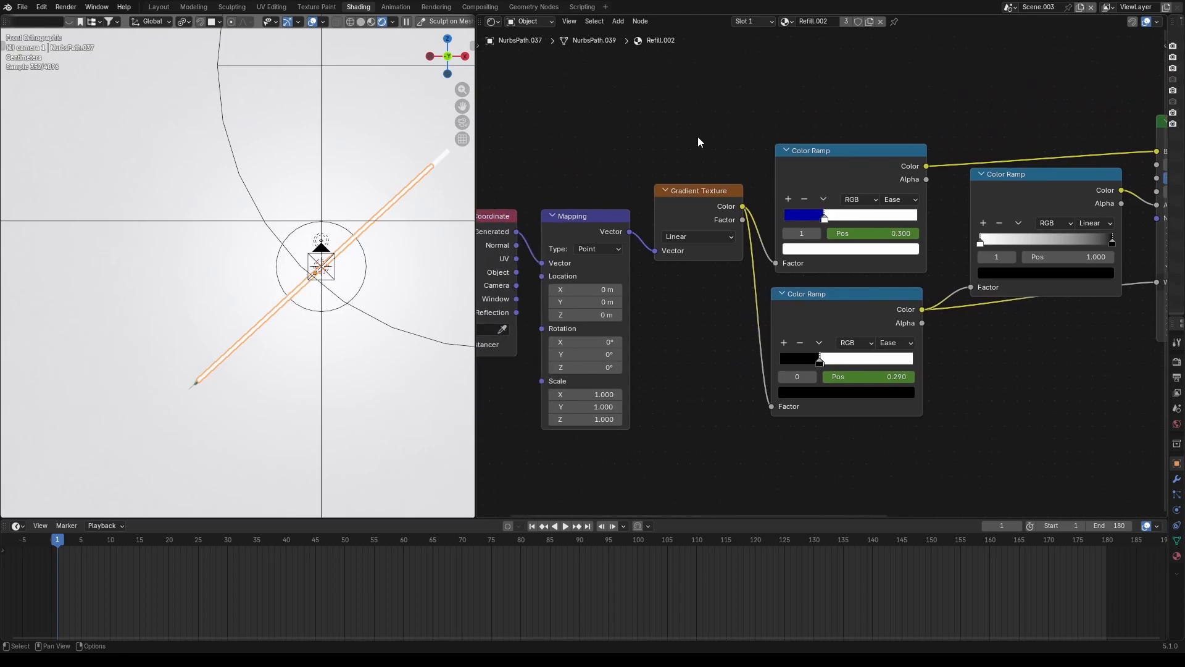
pyautogui.scroll(-2, 669, 195)
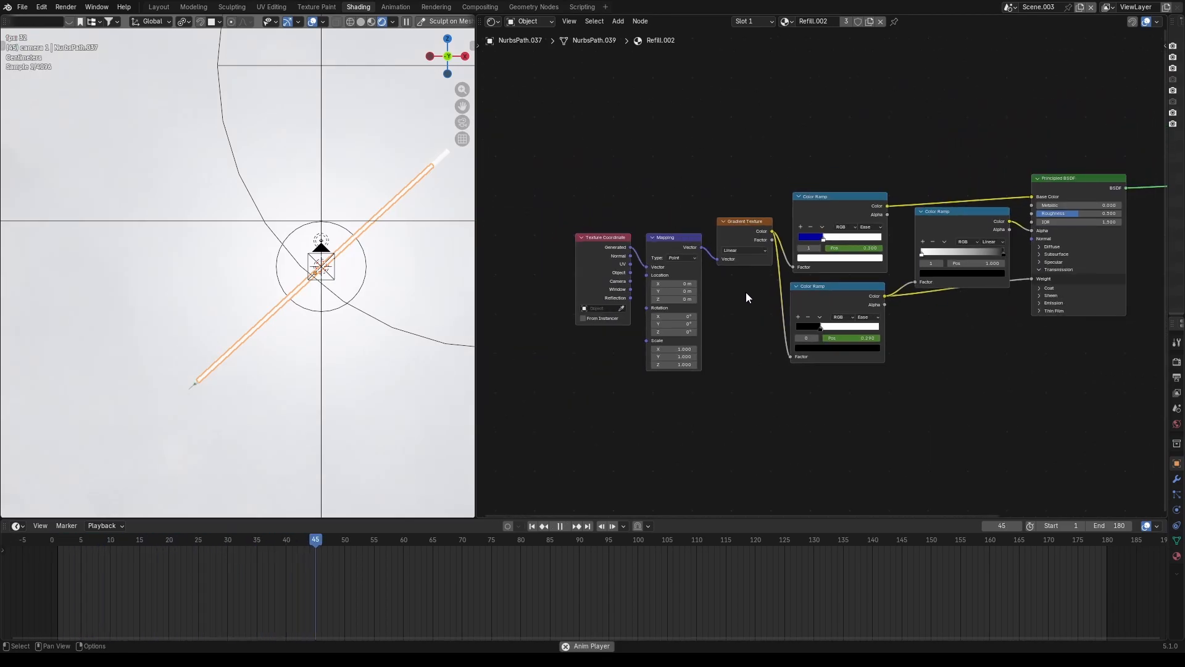
pyautogui.scroll(6, 822, 277)
pyautogui.moveTo(919, 245); pyautogui.dragTo(839, 254, button='middle')
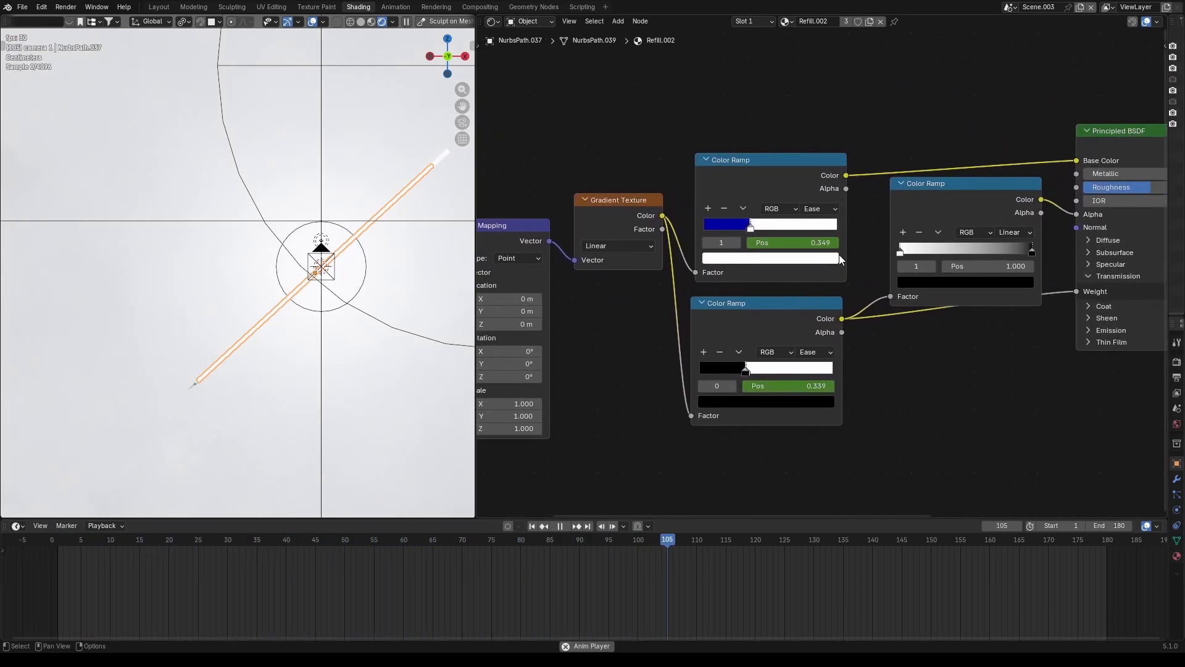
pyautogui.press('space')
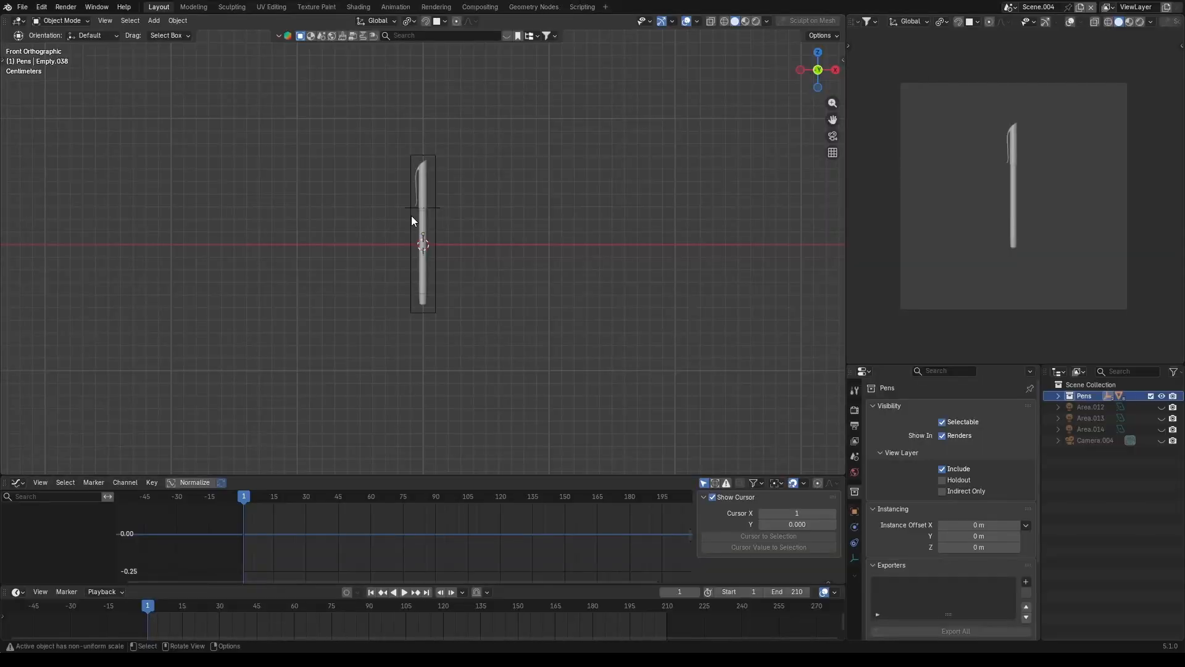
pyautogui.press('KP_0')
pyautogui.doubleClick(1081, 408)
pyautogui.hotkey('shift', 'd')
pyautogui.click(540, 257)
pyautogui.press('KP_7')
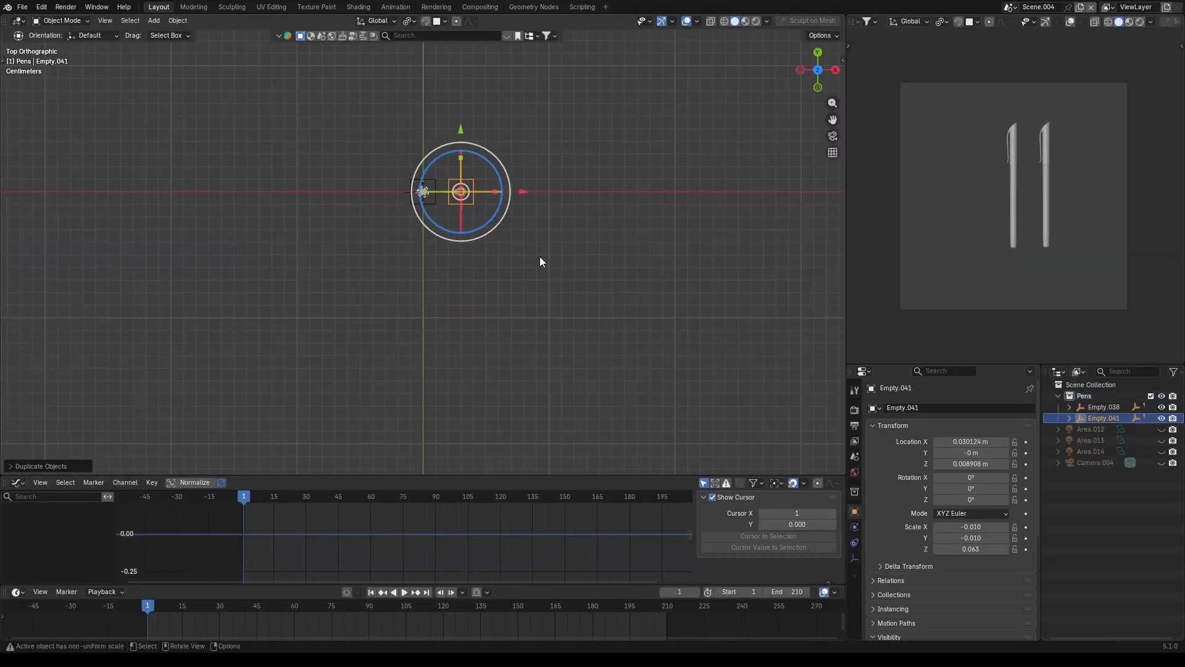
pyautogui.scroll(-1, 539, 257)
pyautogui.hotkey('shift', 'd')
pyautogui.click(538, 233)
pyautogui.hotkey('ctrl', 'z')
pyautogui.hotkey('ctrl', 'z')
pyautogui.press('KP_1')
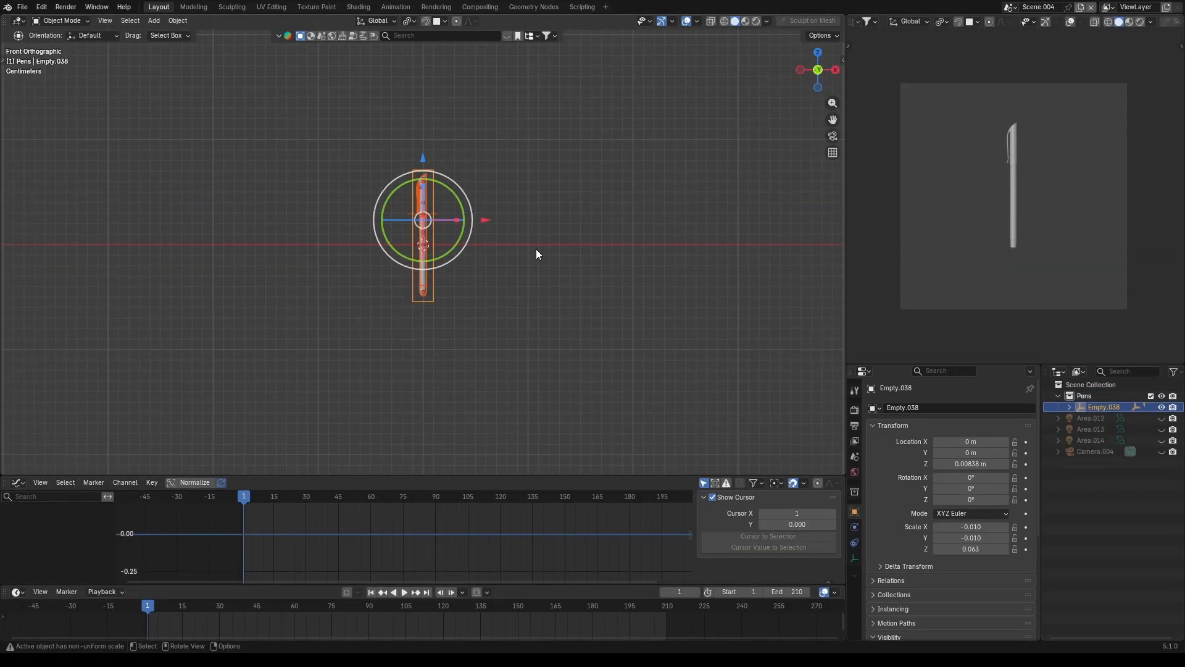
pyautogui.press('KP_0')
pyautogui.hotkey('ctrl', 'z')
# - Select the pen's parent hierarchy and place two linked duplicates of it near the original in top view
pyautogui.doubleClick(1081, 408)
pyautogui.press('KP_1')
pyautogui.press('KP_7')
pyautogui.hotkey('alt', 'd')
pyautogui.click(516, 274)
pyautogui.hotkey('alt', 'd')
pyautogui.click(507, 242)
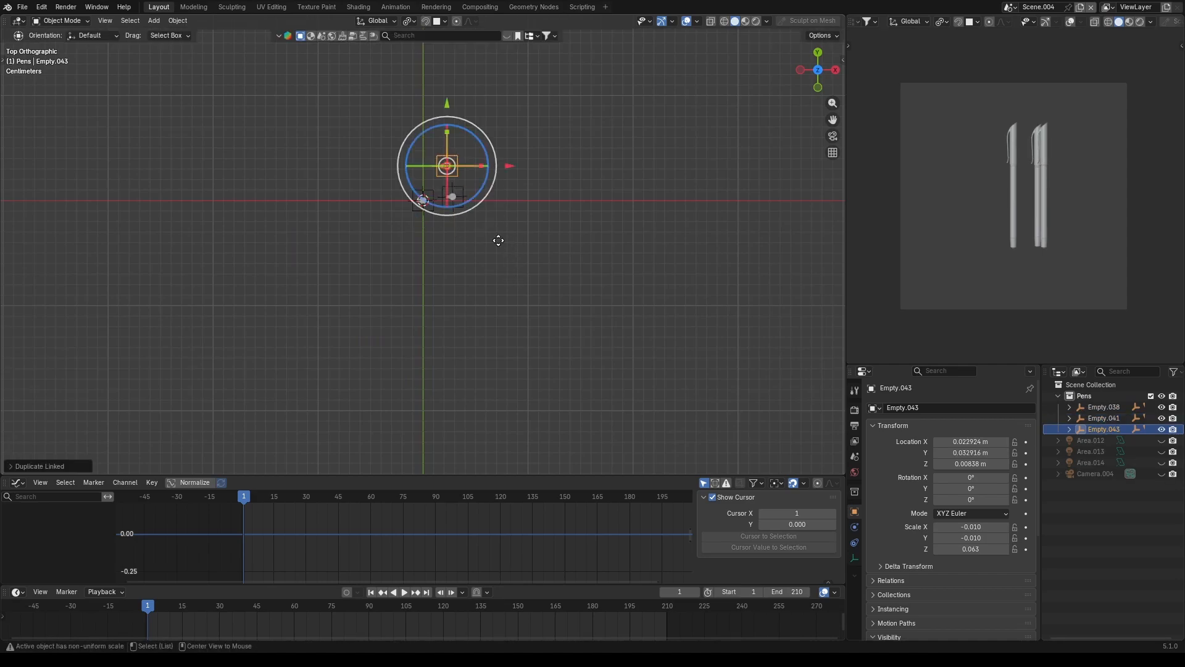
# - Add six more linked duplicates of the pen, staggered on both sides of the Y axis behind the original
pyautogui.hotkey('alt', 'd')
pyautogui.click(472, 222)
pyautogui.hotkey('alt', 'd')
pyautogui.hotkey('alt', 'd')
pyautogui.click(431, 228)
pyautogui.hotkey('alt', 'd')
pyautogui.click(437, 214)
pyautogui.hotkey('alt', 'd')
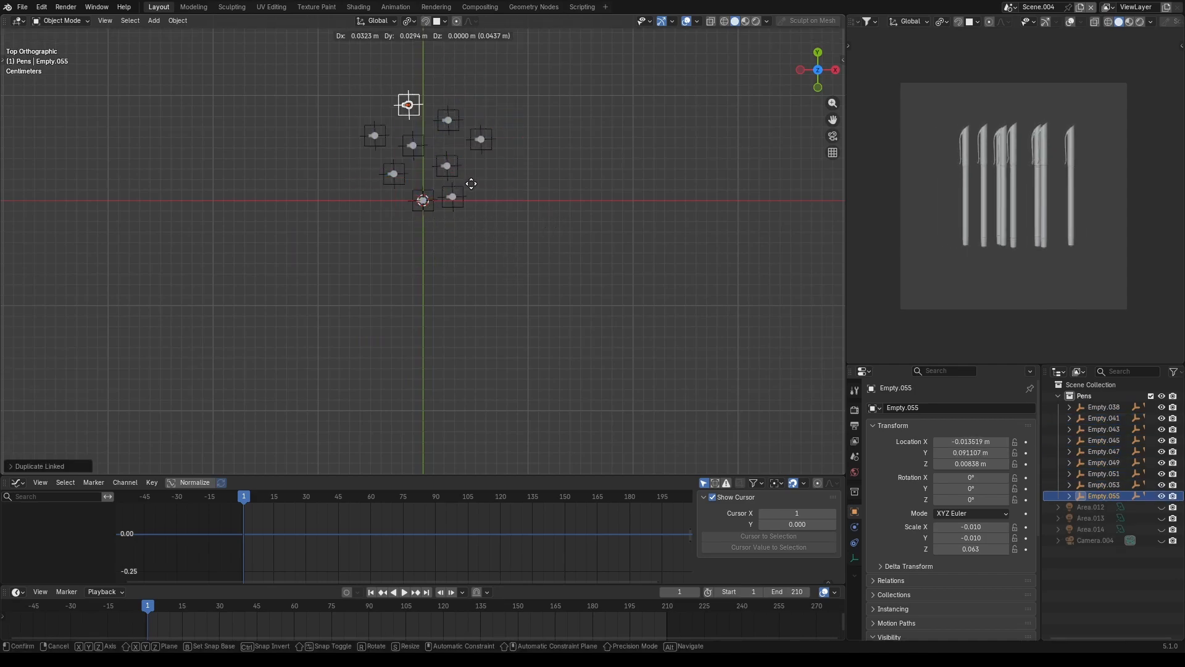
pyautogui.click(471, 184)
# - Add five more linked duplicates of the pen around the outer edges of the cluster in top view
pyautogui.hotkey('alt', 'd')
pyautogui.click(413, 254)
pyautogui.click(548, 250)
pyautogui.hotkey('alt', 'd')
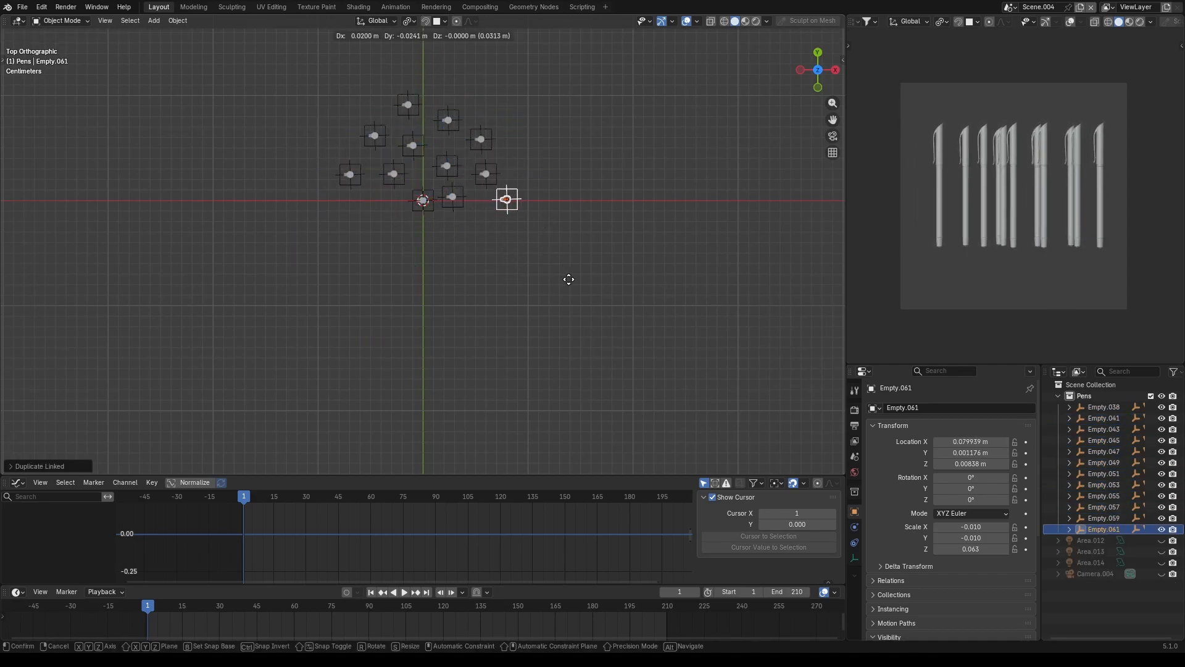
pyautogui.click(566, 280)
pyautogui.hotkey('alt', 'd')
pyautogui.click(541, 186)
pyautogui.hotkey('alt', 'd')
pyautogui.click(440, 284)
# - Select the parent empties of all fourteen pens in the cluster
pyautogui.click(516, 211)
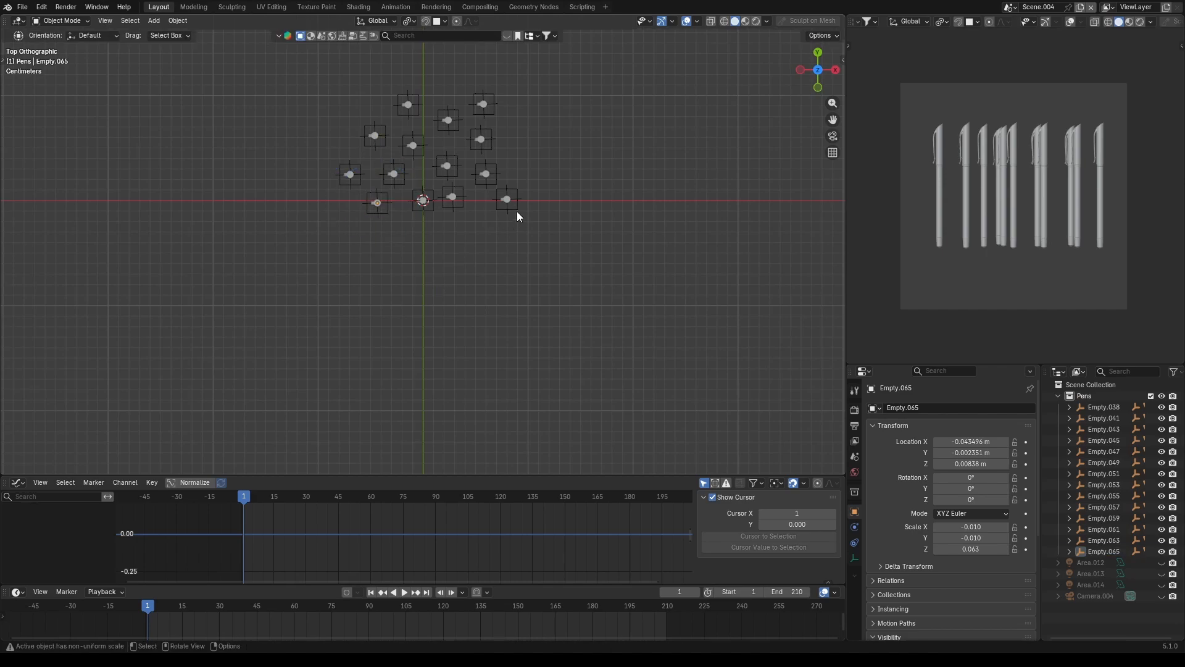
pyautogui.keyDown('shift'); pyautogui.click(455, 207); pyautogui.keyUp('shift')
pyautogui.keyDown('shift'); pyautogui.click(426, 210); pyautogui.keyUp('shift')
pyautogui.keyDown('shift'); pyautogui.click(380, 211); pyautogui.keyUp('shift')
pyautogui.keyDown('shift'); pyautogui.click(394, 183); pyautogui.keyUp('shift')
pyautogui.keyDown('shift'); pyautogui.click(372, 139); pyautogui.keyUp('shift')
pyautogui.hotkey('ctrl', 'z')
pyautogui.keyDown('shift'); pyautogui.click(375, 146); pyautogui.keyUp('shift')
pyautogui.keyDown('shift'); pyautogui.click(409, 115); pyautogui.keyUp('shift')
pyautogui.keyDown('shift'); pyautogui.click(416, 156); pyautogui.keyUp('shift')
pyautogui.keyDown('shift'); pyautogui.click(450, 130); pyautogui.keyUp('shift')
pyautogui.keyDown('shift'); pyautogui.click(484, 149); pyautogui.keyUp('shift')
pyautogui.keyDown('shift'); pyautogui.click(494, 115); pyautogui.keyUp('shift')
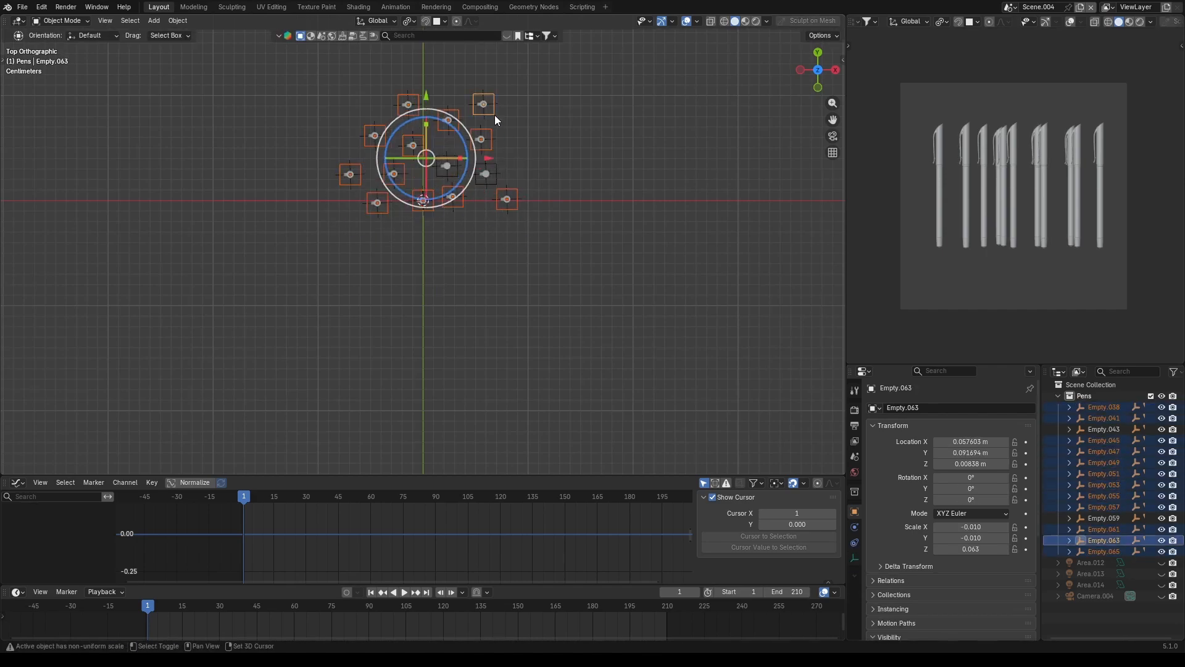
pyautogui.keyDown('shift'); pyautogui.click(459, 179); pyautogui.keyUp('shift')
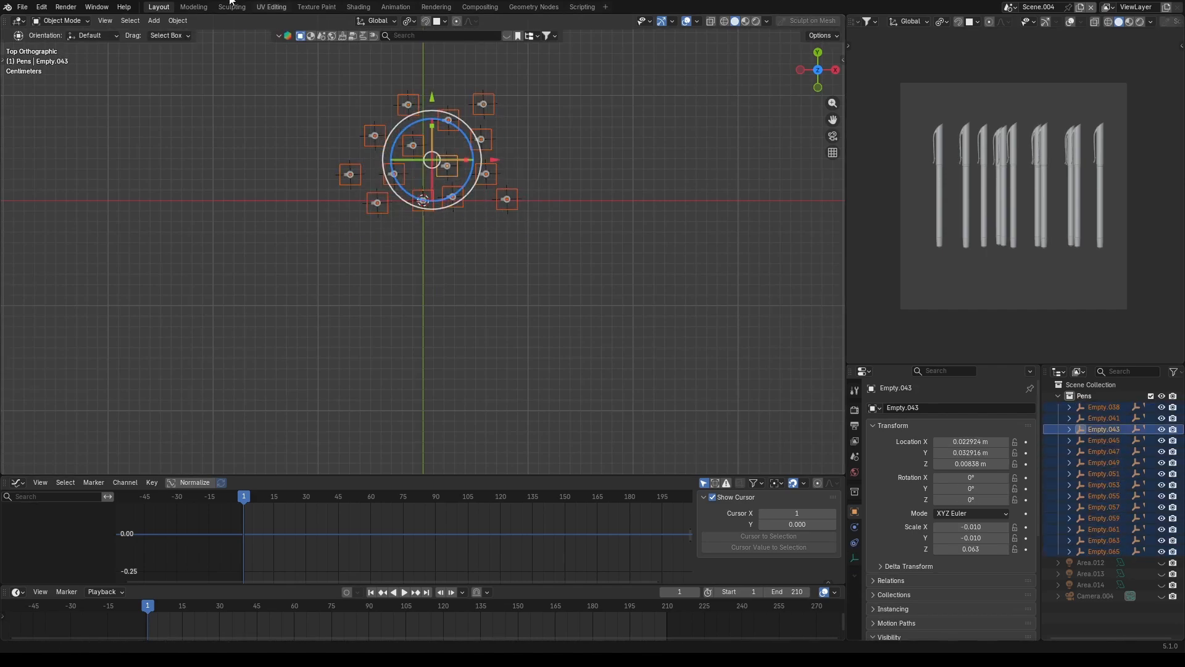
# - Apply Randomize Transform to the selected pens with an X rotation of 45°
pyautogui.click(183, 19)
pyautogui.moveTo(247, 35)
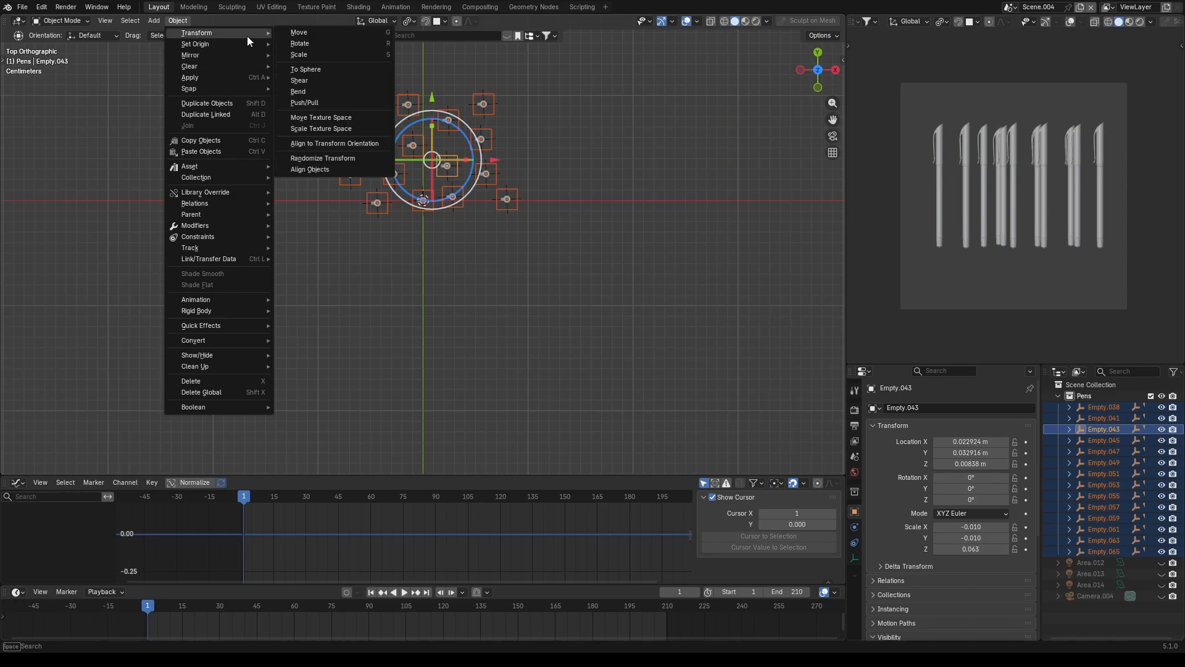
pyautogui.click(335, 158)
pyautogui.press('KP_1')
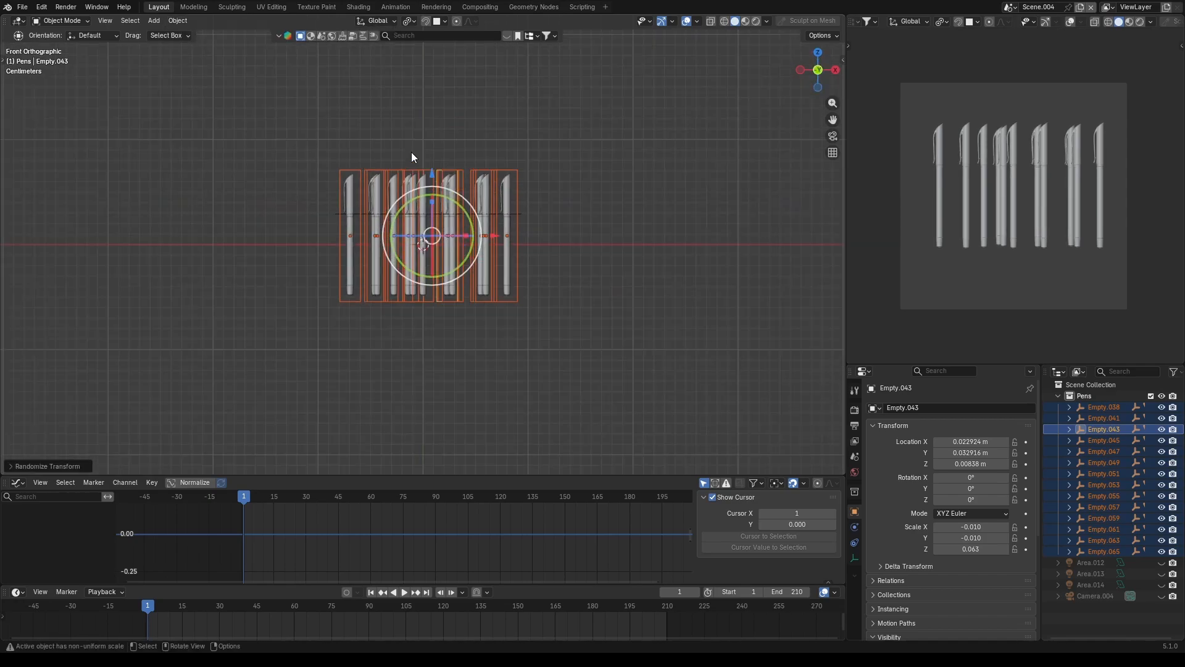
pyautogui.click(60, 466)
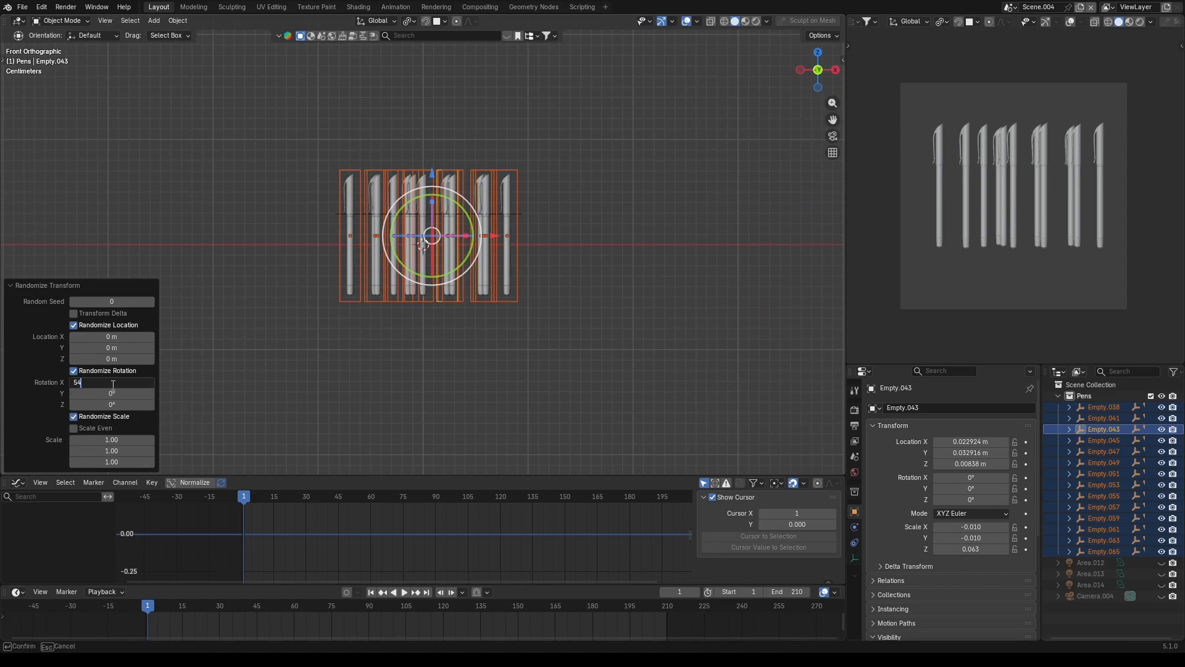
pyautogui.press('Return')
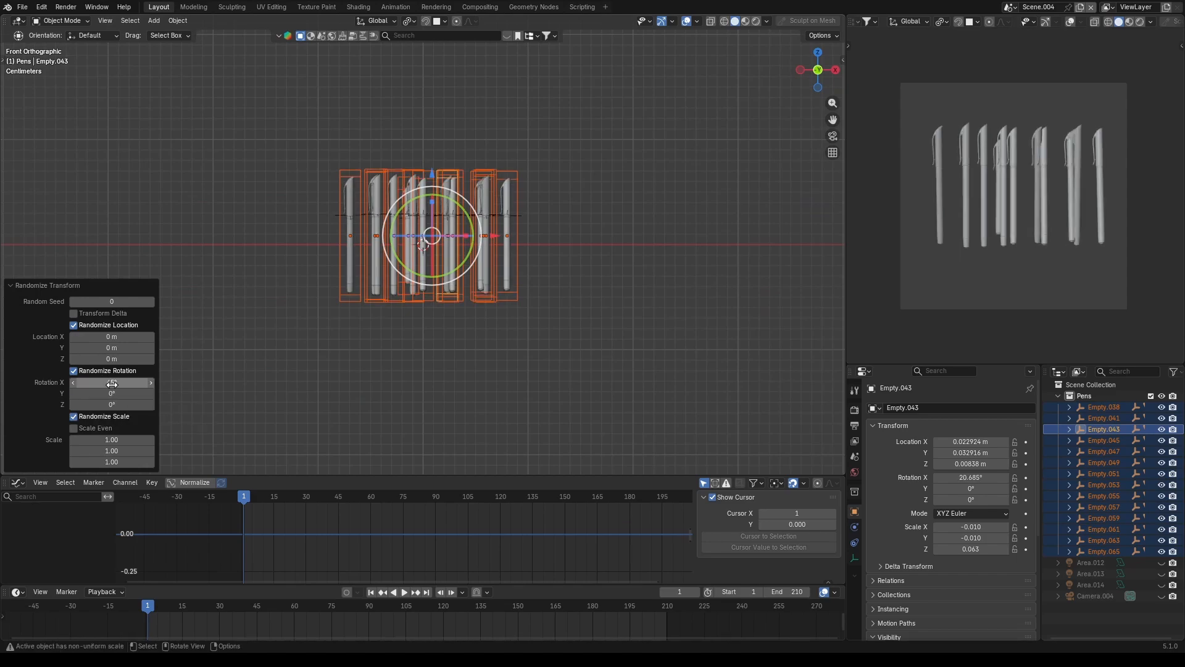
# - Set the randomized Y rotation to 45° and the randomized Z rotation to 180°
pyautogui.click(118, 393)
pyautogui.write('45')
pyautogui.press('Return')
pyautogui.click(109, 405)
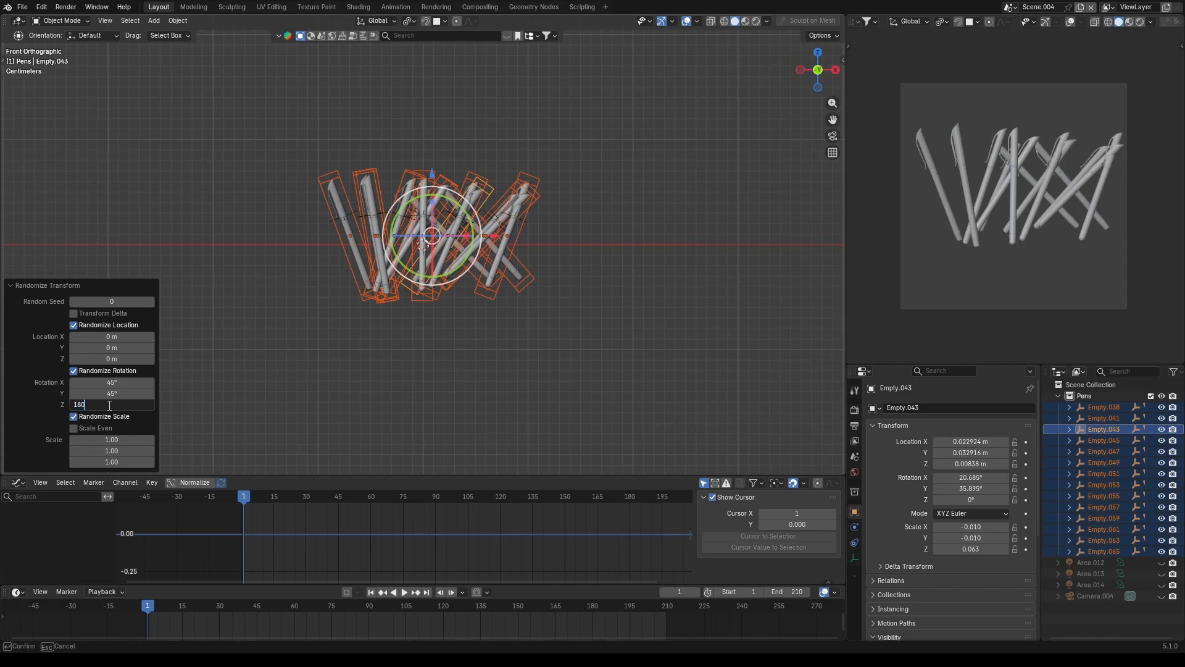
pyautogui.press('Return')
# - Reduce the randomized Y rotation to 20° and fine-tune the randomized Z and X rotations
pyautogui.click(109, 394)
pyautogui.write('20')
pyautogui.press('Return')
pyautogui.moveTo(110, 405); pyautogui.dragTo(11, 405)
pyautogui.moveTo(109, 383)
pyautogui.mouseDown()
pyautogui.moveTo(126, 383)
pyautogui.moveTo(100, 382)
pyautogui.mouseUp()
# - Move the rear-right and rear-left pens slightly outward in top view to separate them from their neighbours
pyautogui.click(350, 225)
pyautogui.moveTo(378, 205); pyautogui.dragTo(391, 226)
pyautogui.moveTo(411, 236); pyautogui.dragTo(427, 235)
pyautogui.click(383, 230)
pyautogui.moveTo(411, 218); pyautogui.dragTo(412, 219)
pyautogui.press('KP_7')
pyautogui.click(537, 166)
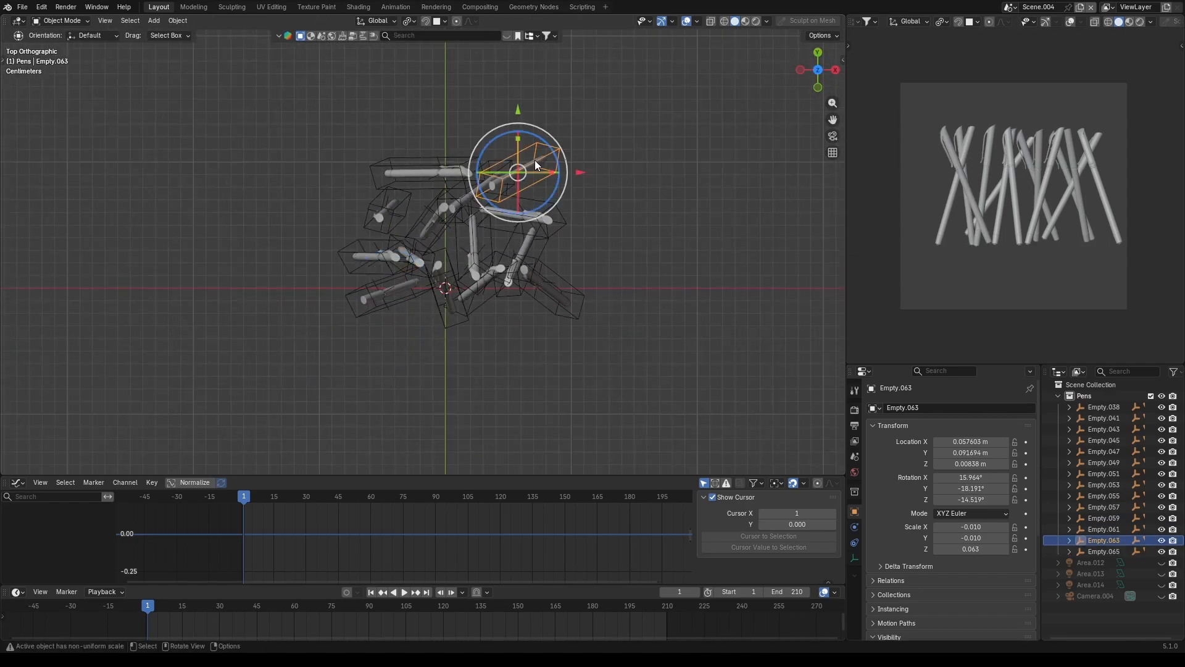
pyautogui.press('g')
pyautogui.click(543, 143)
pyautogui.click(451, 172)
pyautogui.press('g')
pyautogui.click(444, 162)
# - Nudge the overlapping pens in the centre and on both sides of the cluster slightly apart
pyautogui.click(514, 214)
pyautogui.press('g')
pyautogui.click(540, 205)
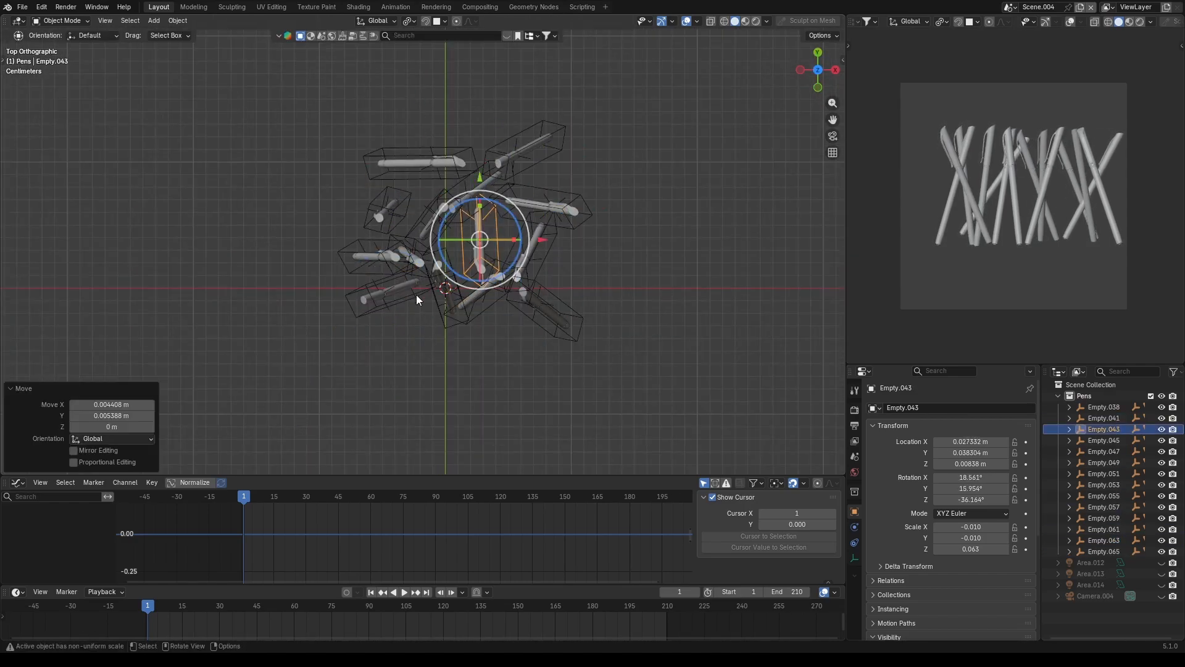
pyautogui.click(378, 255)
pyautogui.press('g')
pyautogui.click(385, 210)
pyautogui.press('g')
pyautogui.click(383, 205)
# - Unhide the camera, move it along X to about 0.009 m to centre the pens in frame, and hide it again
pyautogui.press('KP_1')
pyautogui.scroll(-4, 581, 327)
pyautogui.click(1162, 595)
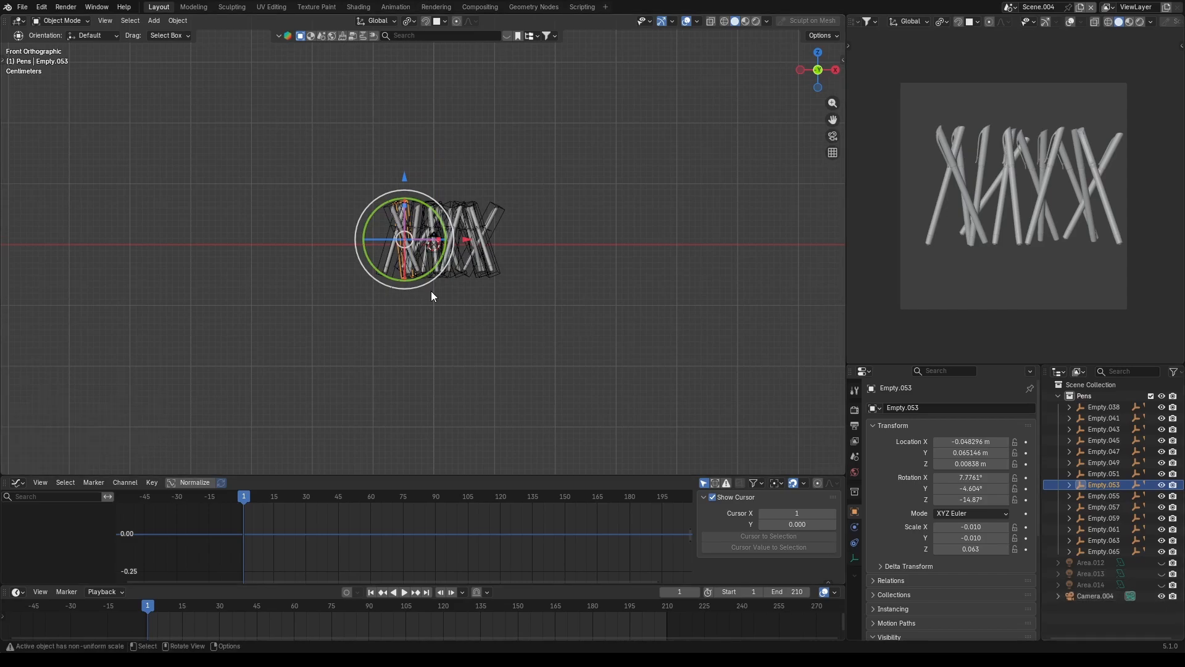
pyautogui.click(431, 291)
pyautogui.click(434, 238)
pyautogui.press('g')
pyautogui.press('x')
pyautogui.click(553, 249)
pyautogui.click(1163, 595)
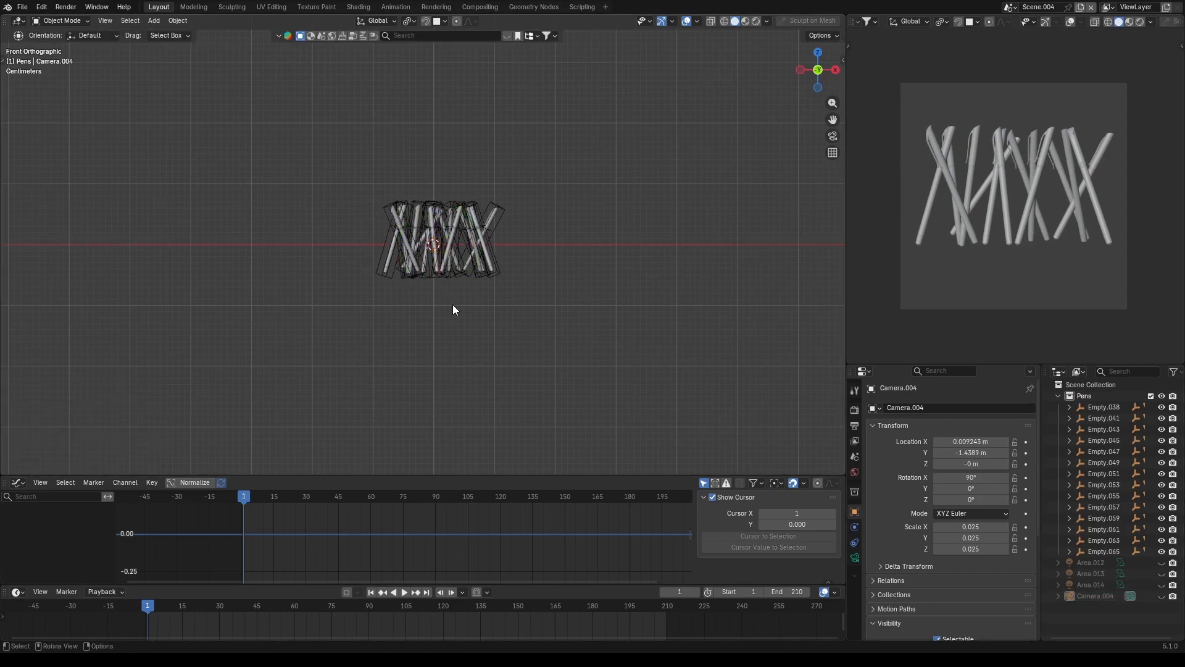
# - Select the scattered pens in front view and set the scene's end frame to 150
pyautogui.click(491, 271)
pyautogui.scroll(5, 445, 286)
pyautogui.click(565, 324)
pyautogui.moveTo(654, 378); pyautogui.dragTo(327, 323)
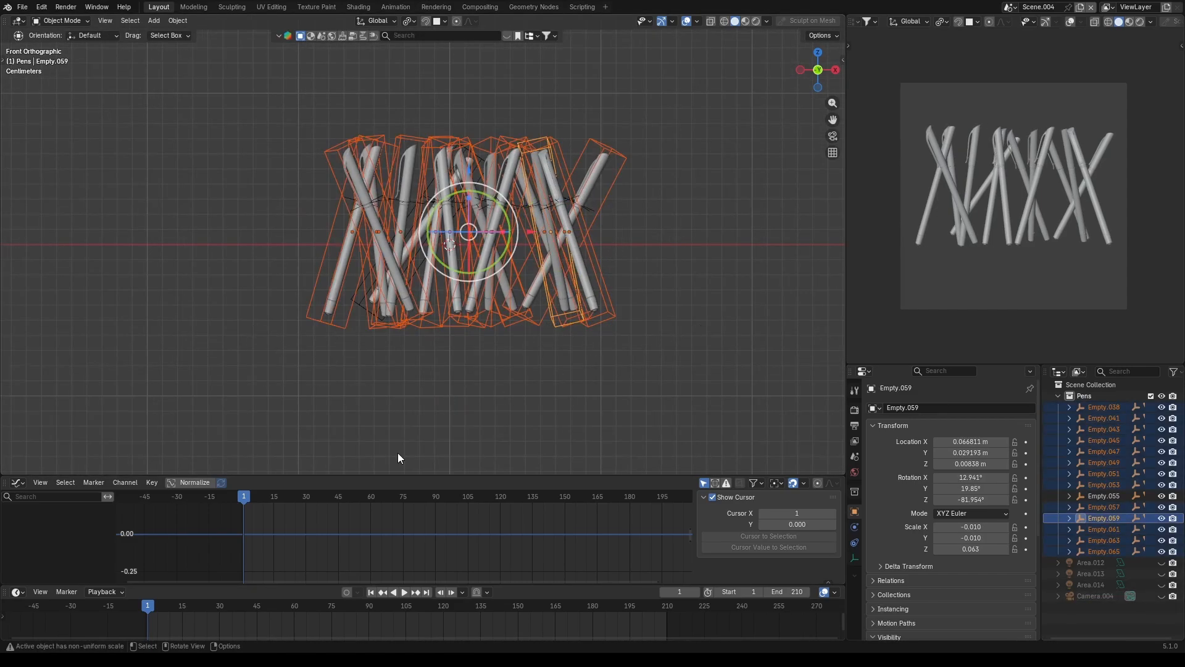
pyautogui.write('0')
pyautogui.press('Return')
# - Insert a transform keyframe for the selected pens at frame 120 and return to the first frame
pyautogui.hotkey('ctrl', 'Right')
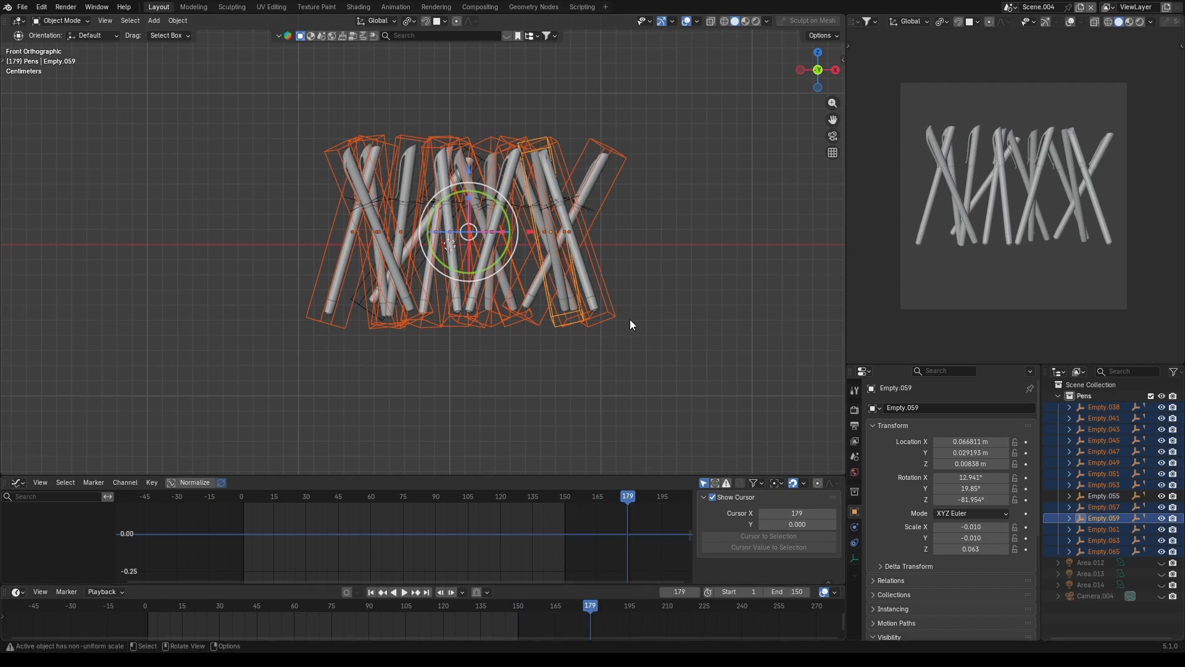
pyautogui.press('i')
pyautogui.hotkey('shift', 'Left')
pyautogui.moveTo(485, 473); pyautogui.dragTo(485, 568)
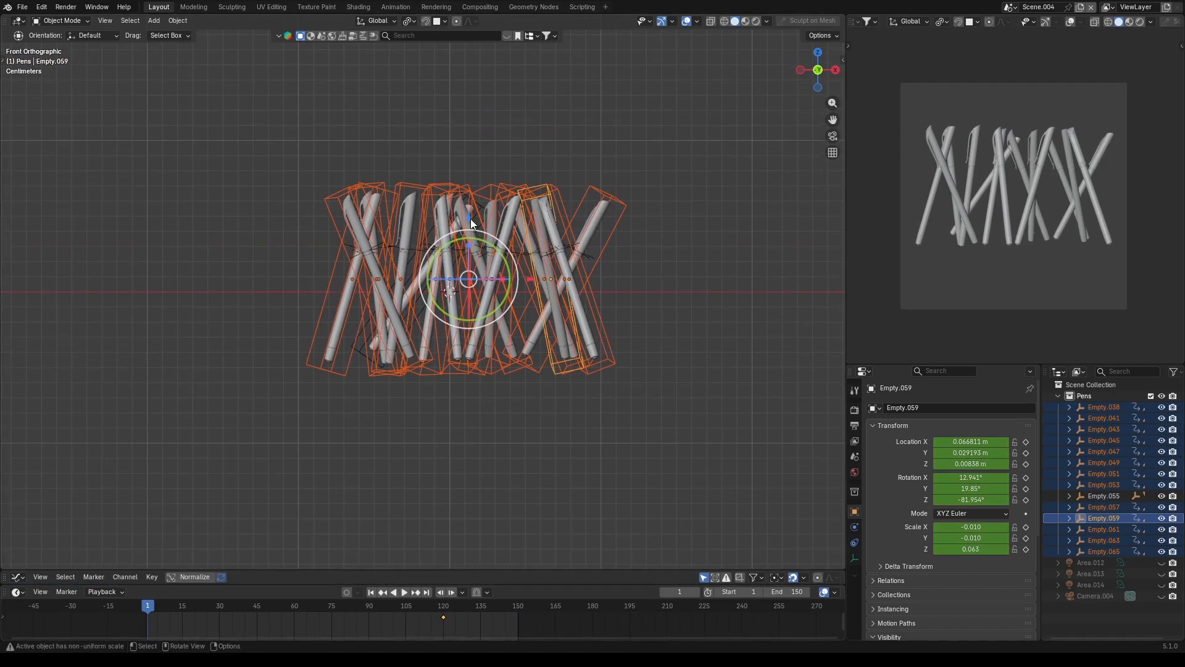
# - Add the missed rear pen to the selection and keyframe its transforms at frame 120 as well
pyautogui.moveTo(470, 224); pyautogui.dragTo(471, 264)
pyautogui.rightClick(470, 264)
pyautogui.keyDown('shift'); pyautogui.click(480, 213); pyautogui.keyUp('shift')
pyautogui.keyDown('shift'); pyautogui.click(480, 213); pyautogui.keyUp('shift')
pyautogui.keyDown('shift'); pyautogui.click(480, 213); pyautogui.keyUp('shift')
pyautogui.hotkey('shift', 'Right')
pyautogui.rightClick(657, 337)
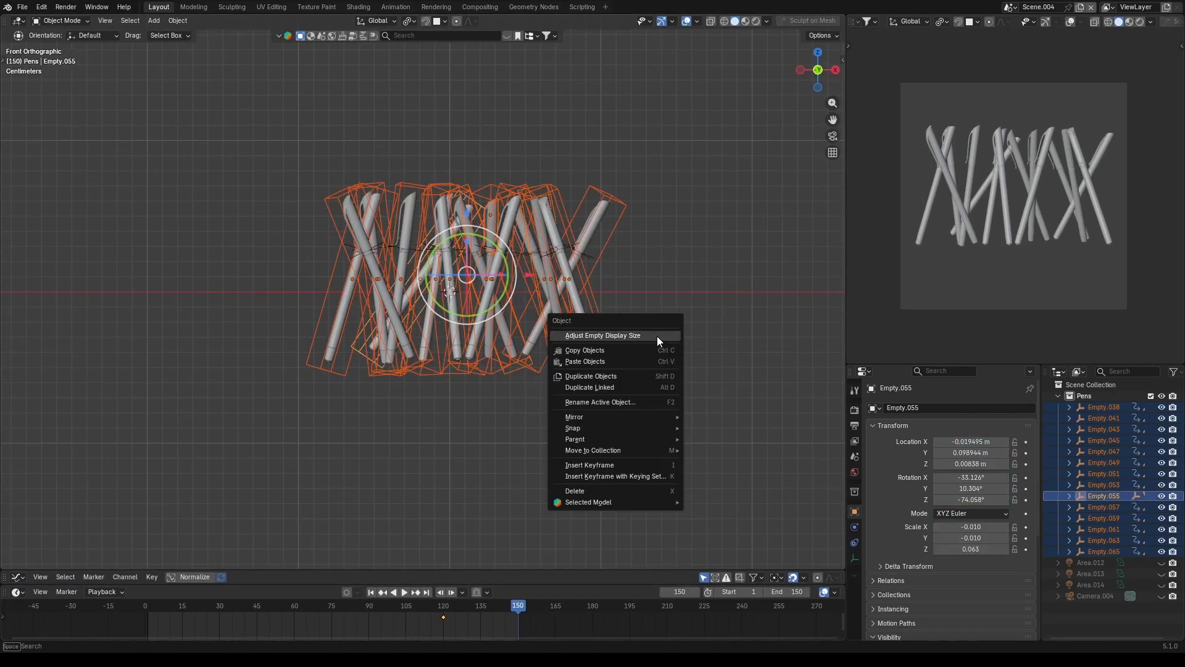
pyautogui.press('Escape')
pyautogui.hotkey('ctrl', 'z')
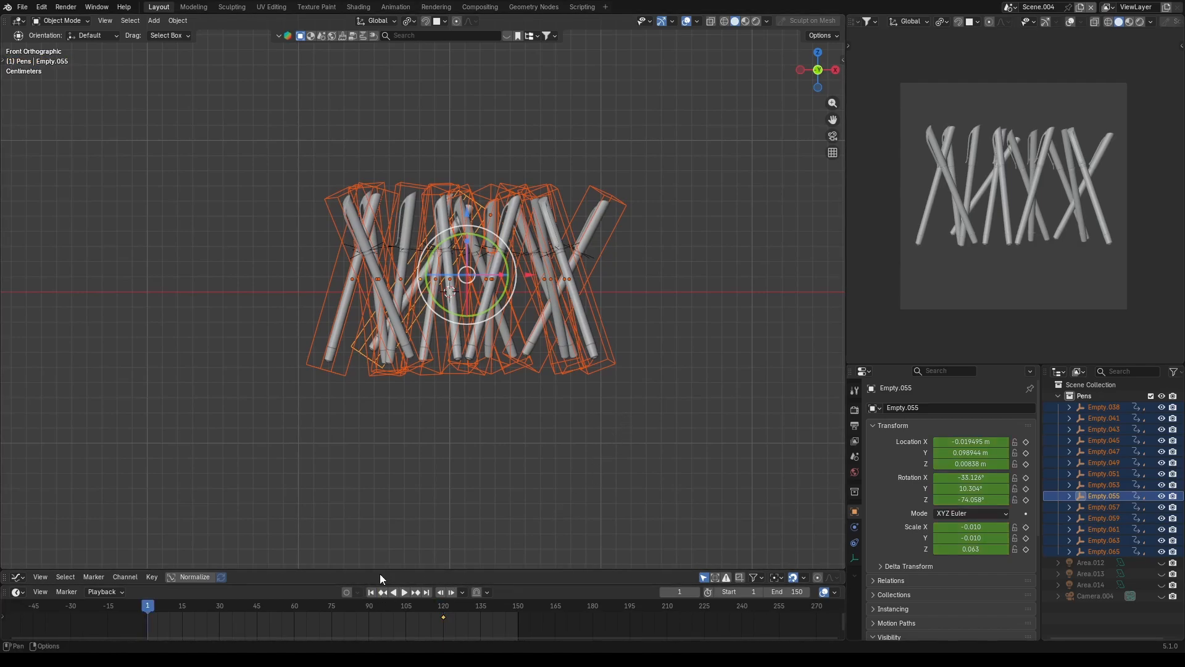
# - Keyframe all pens at frame 1 with cleared rotation and a position about 0.182 m lower on Z
pyautogui.moveTo(474, 217); pyautogui.dragTo(508, 494)
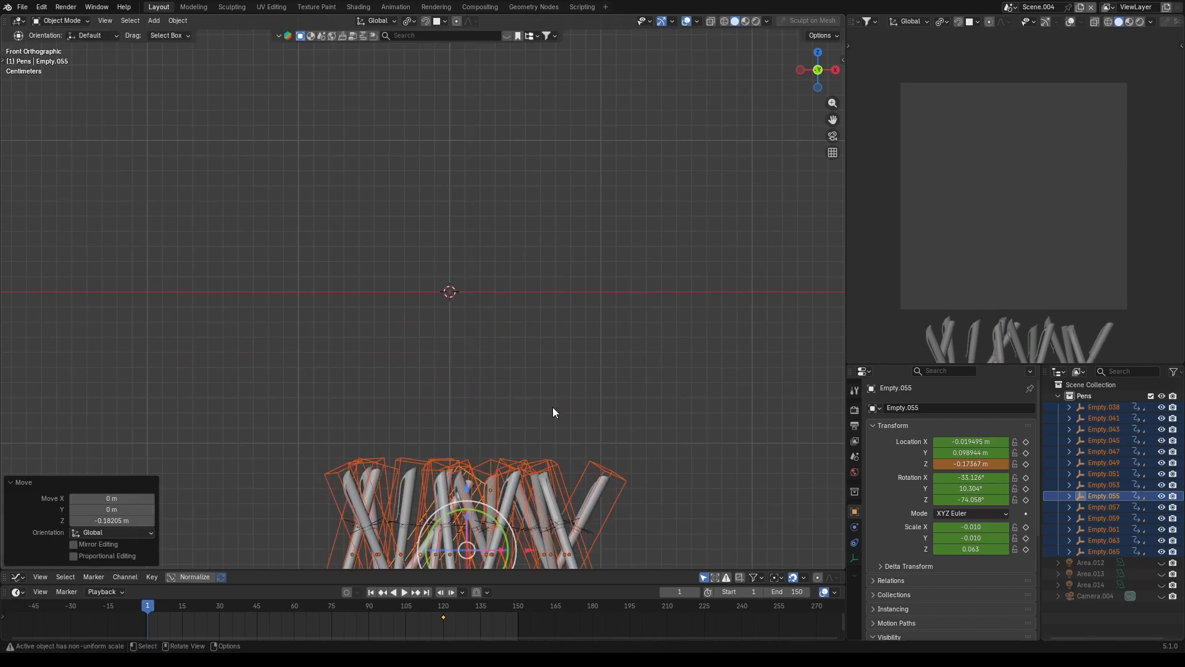
pyautogui.hotkey('alt', 'r')
pyautogui.rightClick(559, 316)
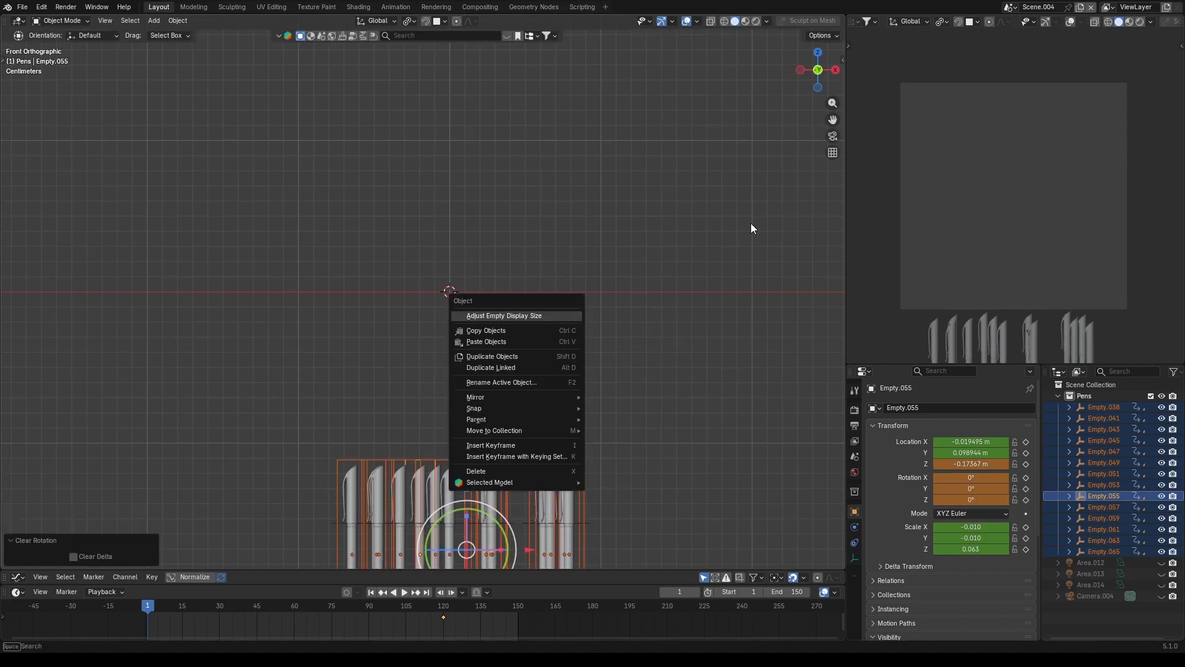
pyautogui.scroll(-3, 672, 295)
pyautogui.keyDown('shift'); pyautogui.moveTo(632, 388); pyautogui.dragTo(616, 282, button='middle'); pyautogui.keyUp('shift')
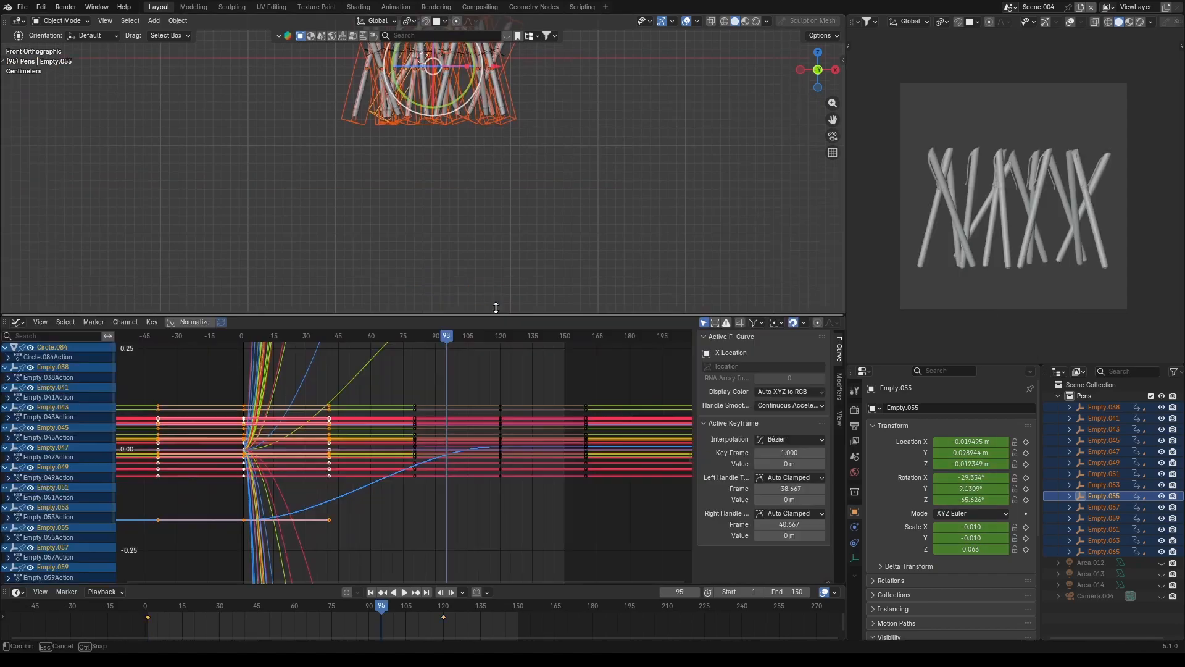
# - Stretch the right handles of the pens' frame 1 keyframes along the time axis to nearly frame 120
pyautogui.scroll(-4, 417, 413)
pyautogui.keyDown('ctrl'); pyautogui.moveTo(417, 413); pyautogui.dragTo(417, 510, button='middle'); pyautogui.keyUp('ctrl')
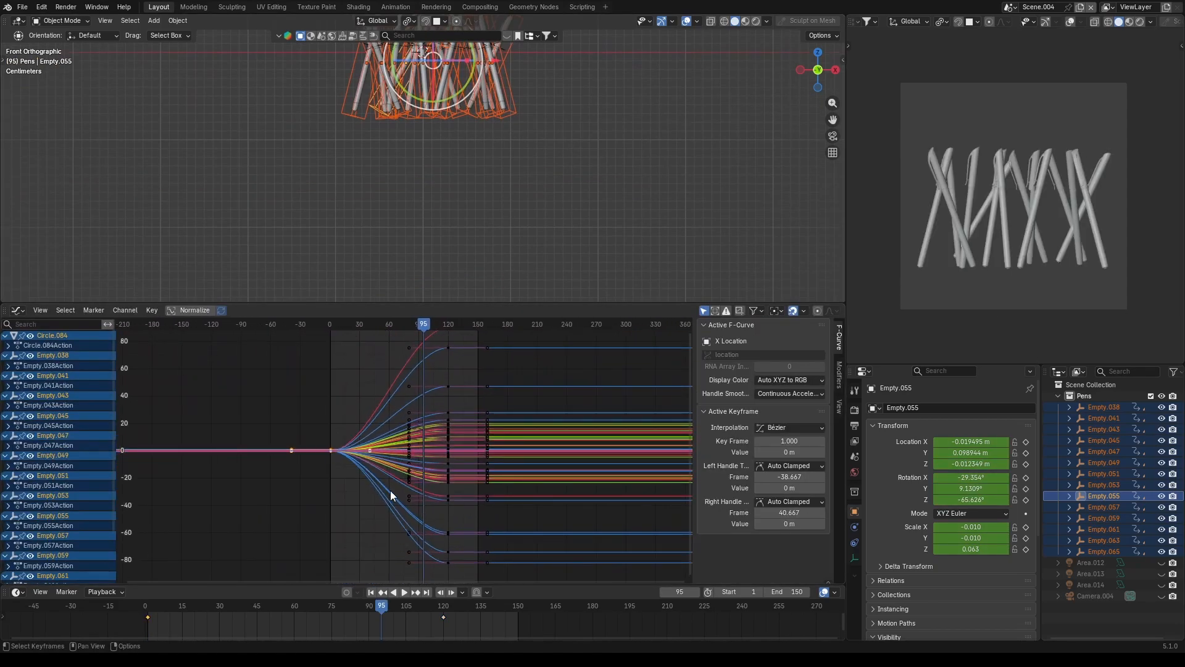
pyautogui.click(349, 498)
pyautogui.moveTo(373, 479); pyautogui.dragTo(358, 421)
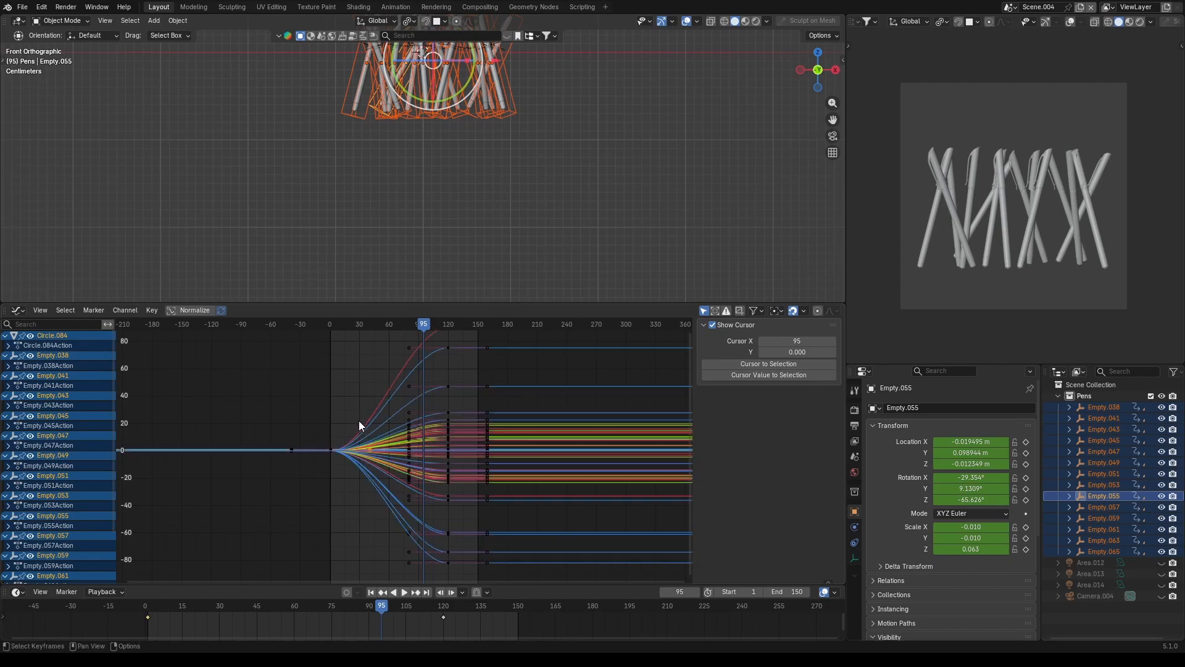
pyautogui.press('x')
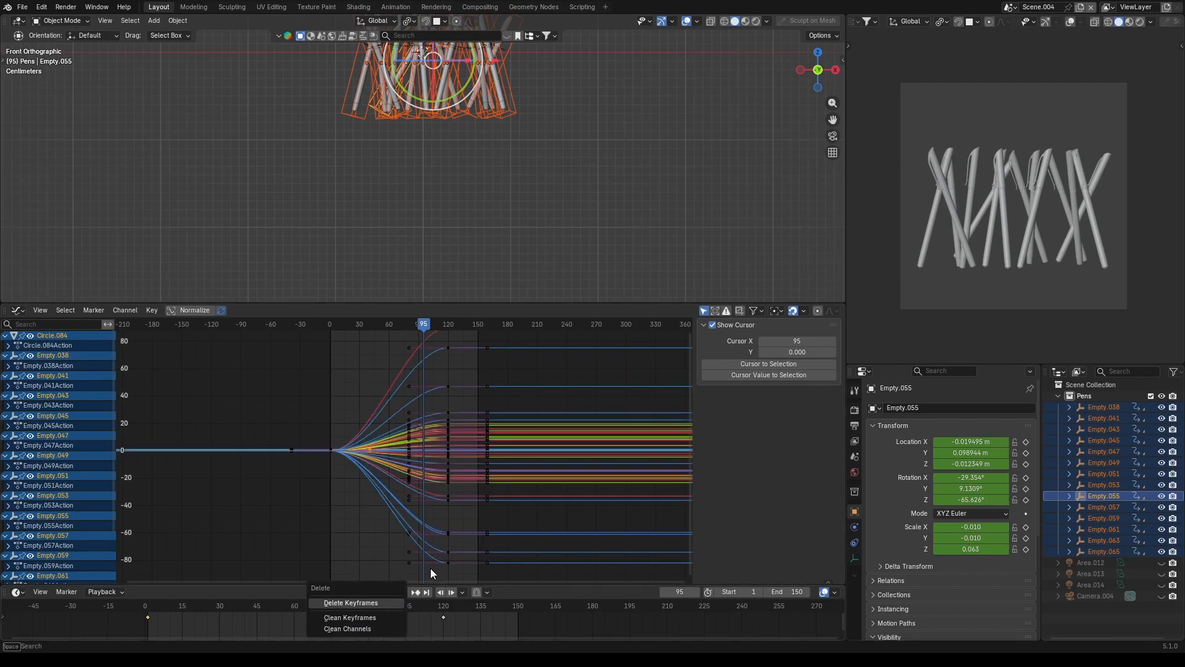
pyautogui.press('x')
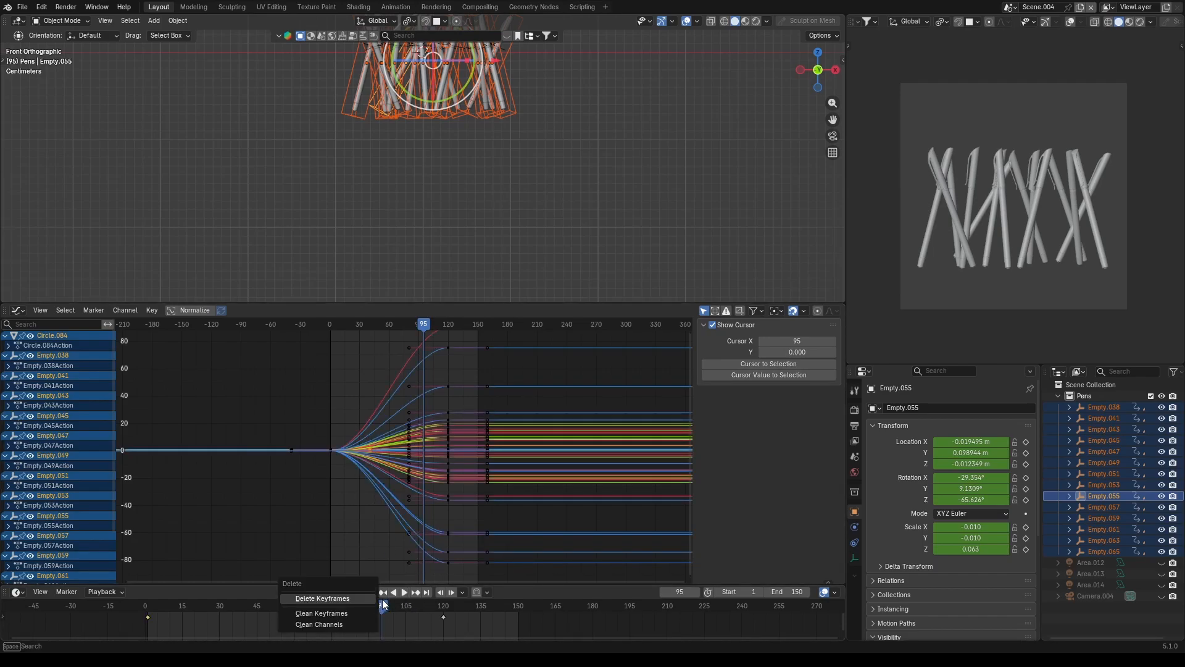
pyautogui.moveTo(422, 617); pyautogui.dragTo(354, 610)
pyautogui.press('b')
pyautogui.moveTo(384, 528); pyautogui.dragTo(358, 429)
pyautogui.press('g')
pyautogui.press('x')
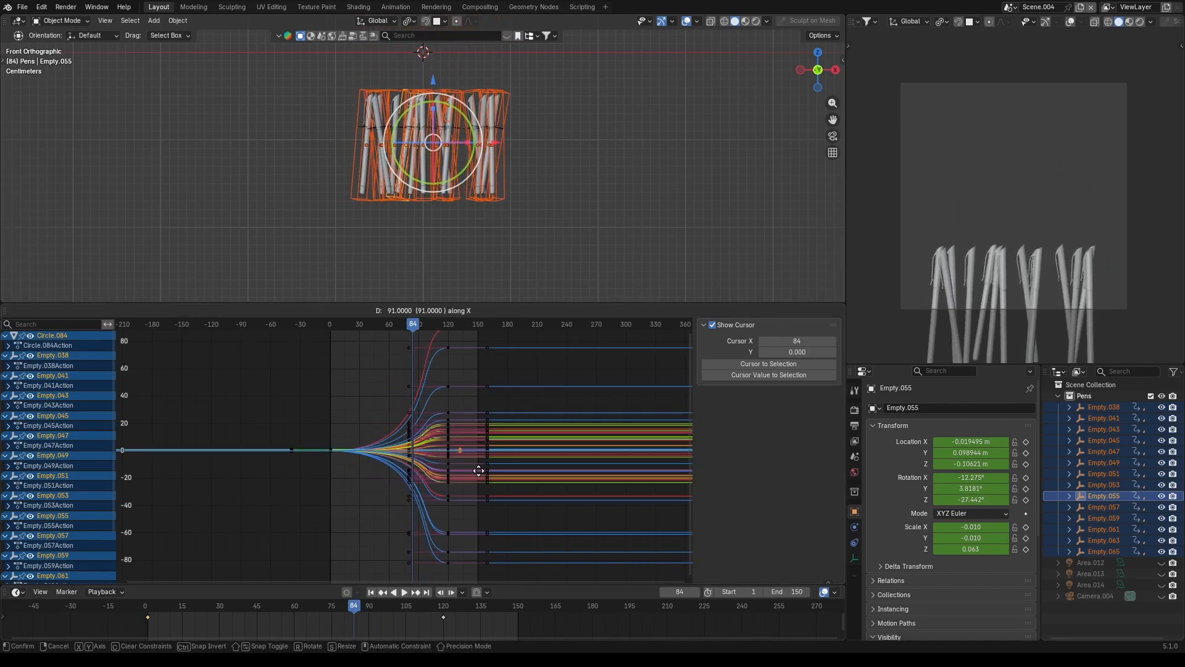
pyautogui.click(471, 468)
# - Preview the eased pen motion from the first frame and go to frame 135
pyautogui.hotkey('shift', 'Left')
pyautogui.press('space')
pyautogui.press('space')
pyautogui.moveTo(454, 606); pyautogui.dragTo(481, 613)
# - Try to randomize the pens' transforms again at frame 135
pyautogui.click(178, 21)
pyautogui.keyDown('shift'); pyautogui.moveTo(507, 91); pyautogui.dragTo(497, 213, button='middle'); pyautogui.keyUp('shift')
pyautogui.click(178, 21)
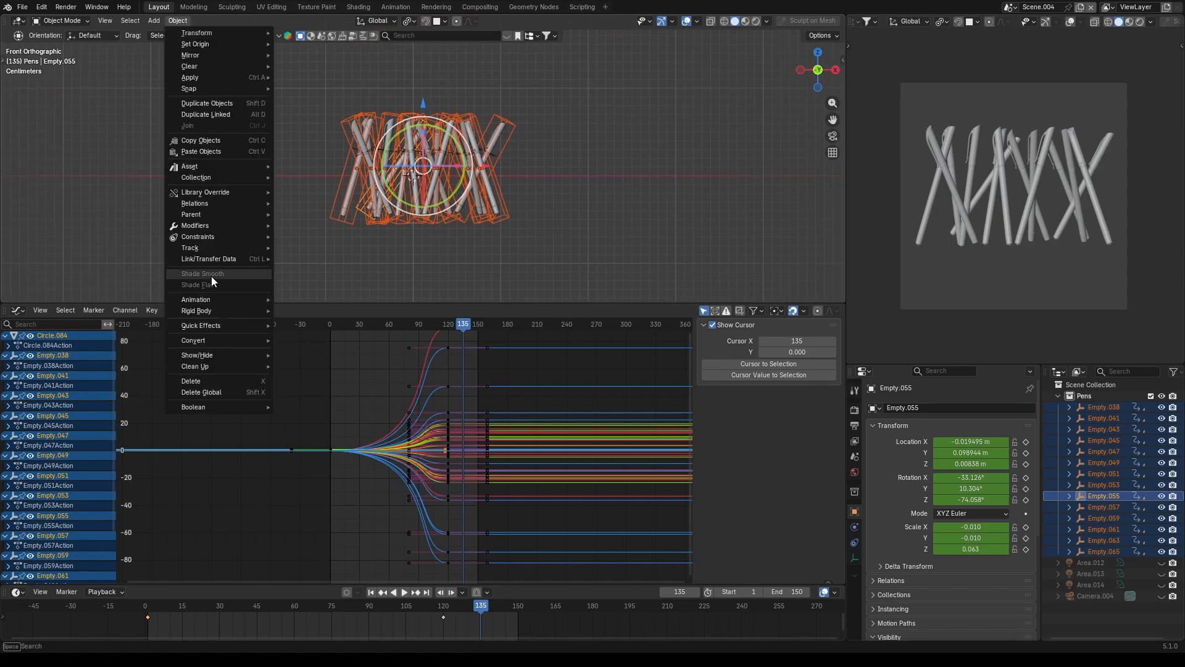
pyautogui.moveTo(197, 33)
pyautogui.click(324, 159)
pyautogui.hotkey('ctrl', 'z')
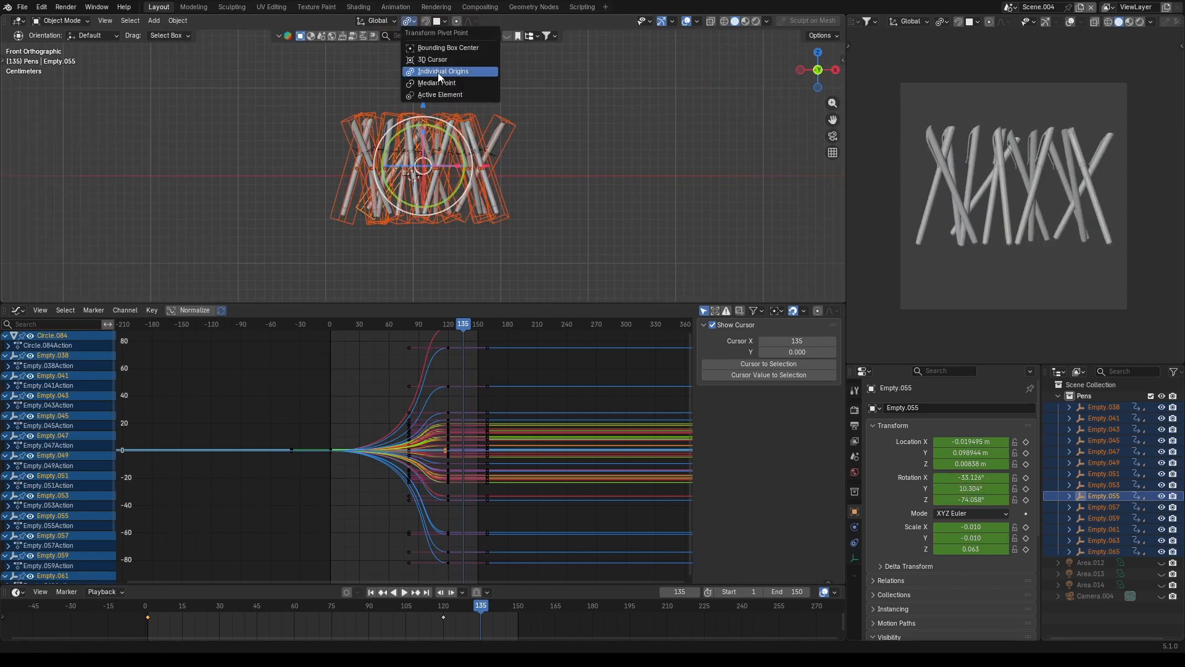
# - Rotate the pens slightly around their individual origins and keyframe them at frame 135
pyautogui.click(439, 73)
pyautogui.press('r')
pyautogui.press('r')
pyautogui.click(566, 108)
pyautogui.press('i')
# - Duplicate the pens' frame 120 keyframes to frame 150 and preview the animation
pyautogui.moveTo(475, 607)
pyautogui.mouseDown()
pyautogui.moveTo(420, 616)
pyautogui.moveTo(464, 616)
pyautogui.mouseUp()
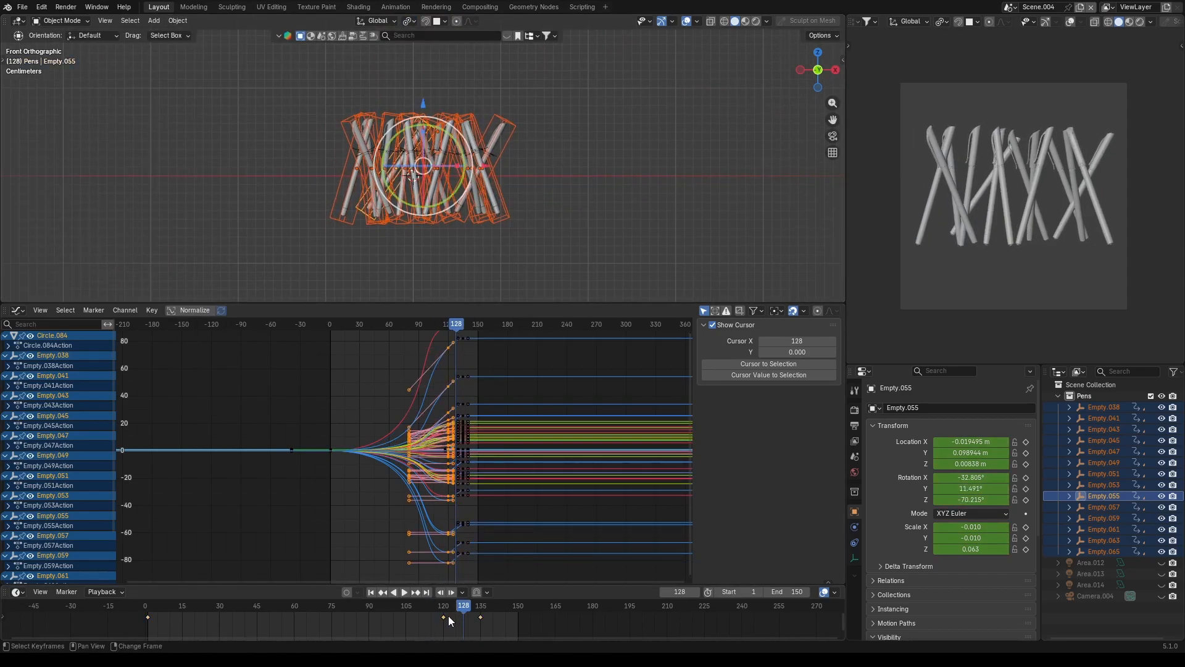
pyautogui.hotkey('shift', 'd')
pyautogui.click(523, 617)
pyautogui.hotkey('shift', 'Left')
pyautogui.press('space')
pyautogui.press('space')
# - Move the pens' frame 120 keyframes to frame 90 and the frame 135 ones to frame 105, and preview the timing
pyautogui.click(444, 617)
pyautogui.press('g')
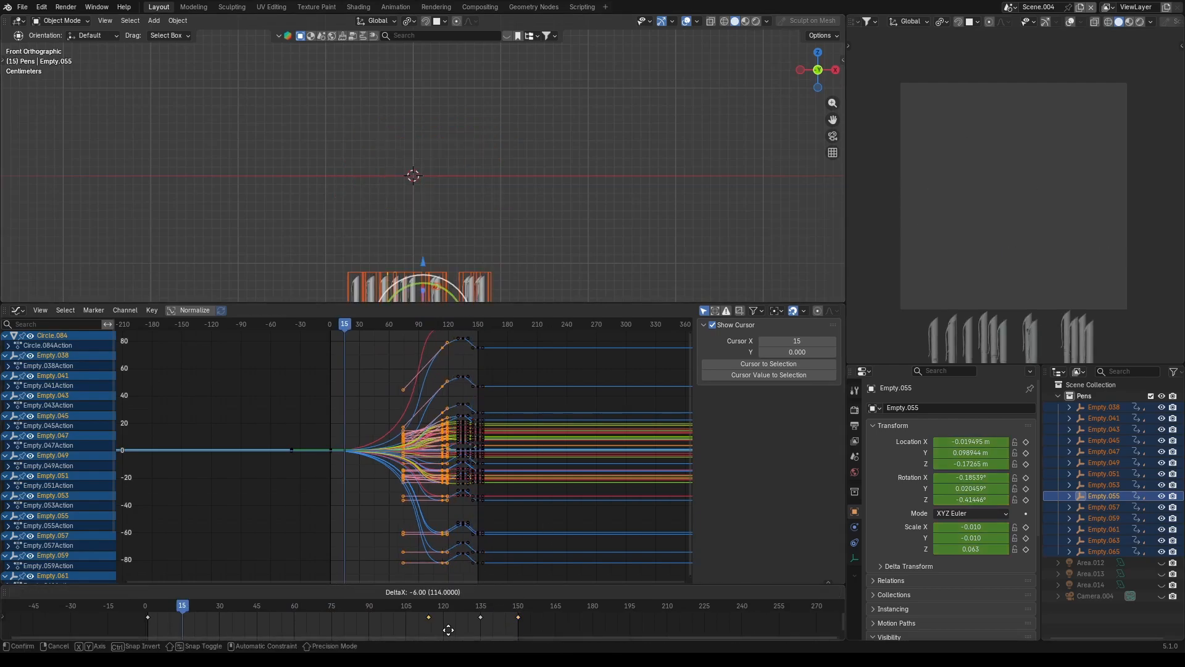
pyautogui.click(408, 629)
pyautogui.hotkey('shift', 'Left')
pyautogui.press('space')
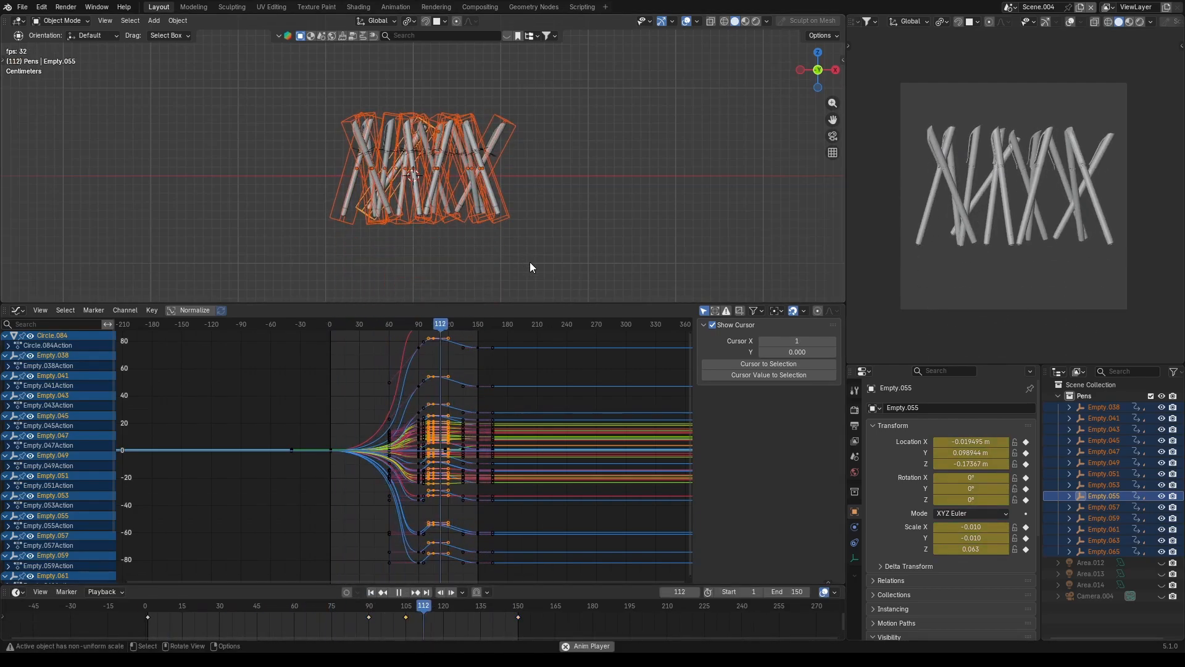
pyautogui.press('space')
# - Move the pens' final keyframes from frame 150 to an earlier frame
pyautogui.click(494, 609)
pyautogui.press('Delete')
pyautogui.moveTo(494, 609); pyautogui.dragTo(518, 618)
pyautogui.click(522, 617)
pyautogui.press('g')
pyautogui.click(485, 618)
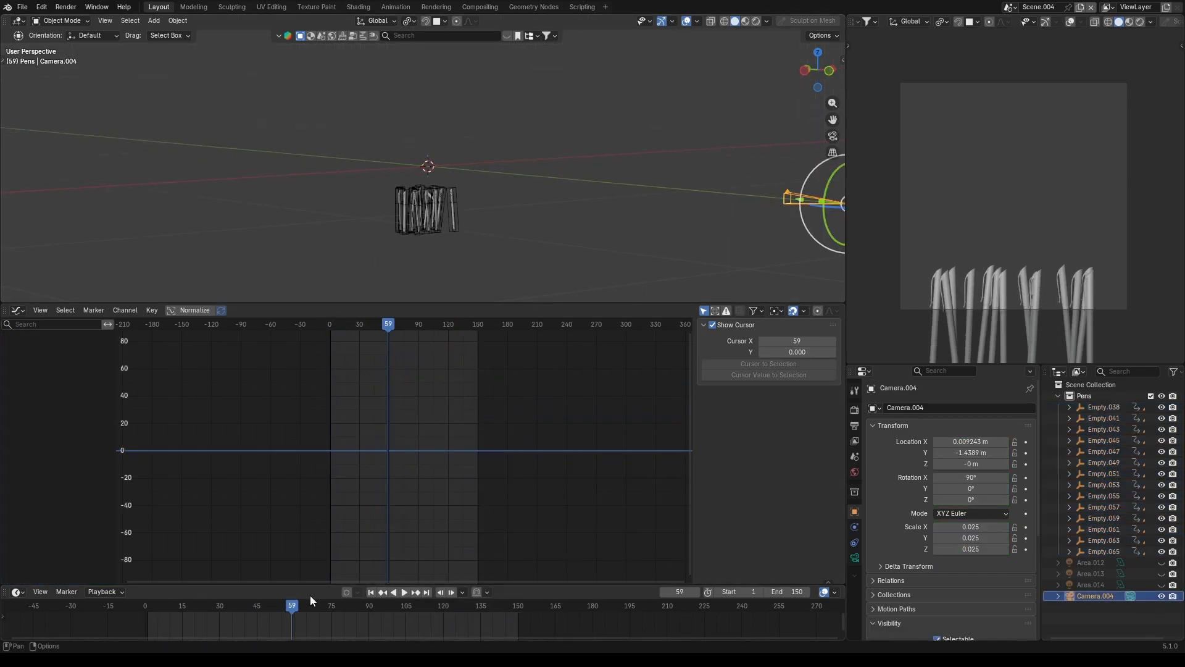
# - Keyframe the camera at frames 1 and 105, moving it closer to the pens along Y, and preview the push-in
pyautogui.click(224, 610)
pyautogui.moveTo(224, 611); pyautogui.dragTo(405, 624)
pyautogui.press('g')
pyautogui.press('y')
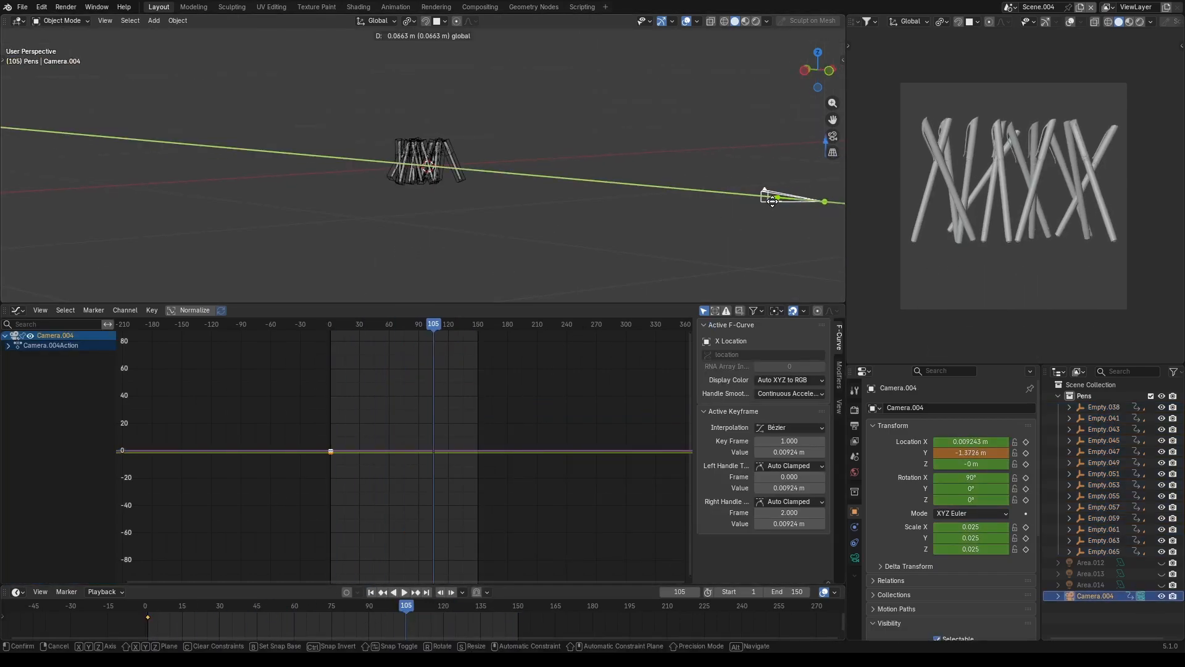
pyautogui.click(671, 211)
pyautogui.press('i')
pyautogui.hotkey('shift', 'Left')
pyautogui.press('space')
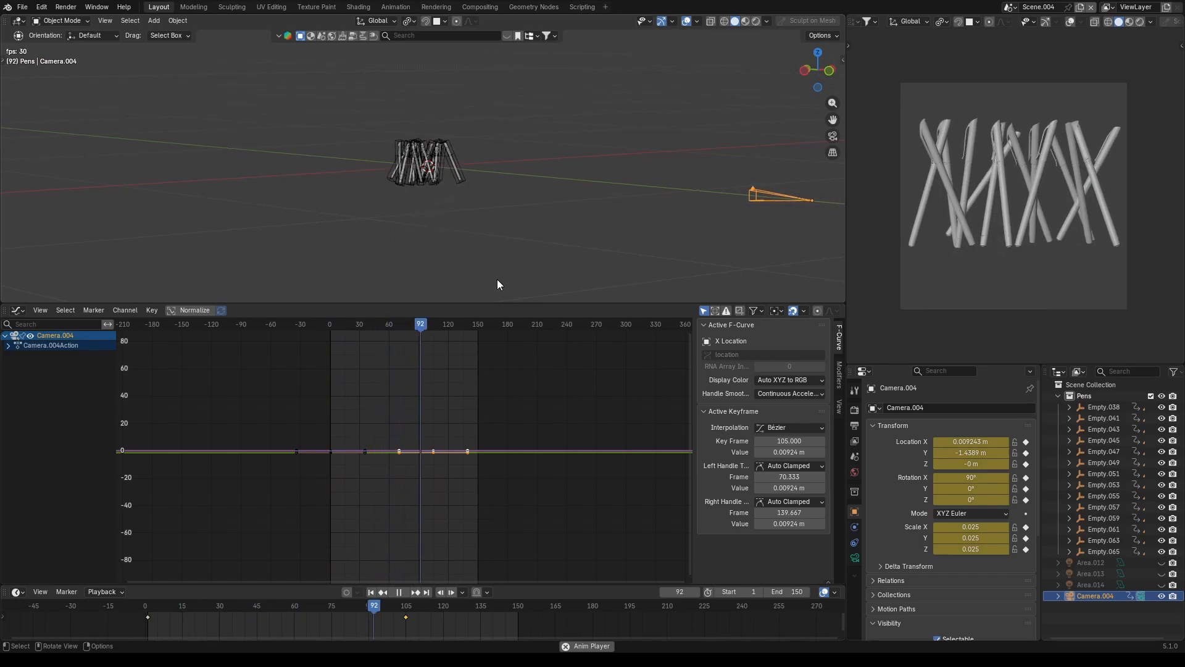
pyautogui.press('space')
# - Select all of the camera's keyframes, adjust their easing and preview the camera move
pyautogui.press('a')
pyautogui.rightClick(344, 622)
pyautogui.moveTo(336, 553)
pyautogui.click(397, 575)
pyautogui.click(544, 243)
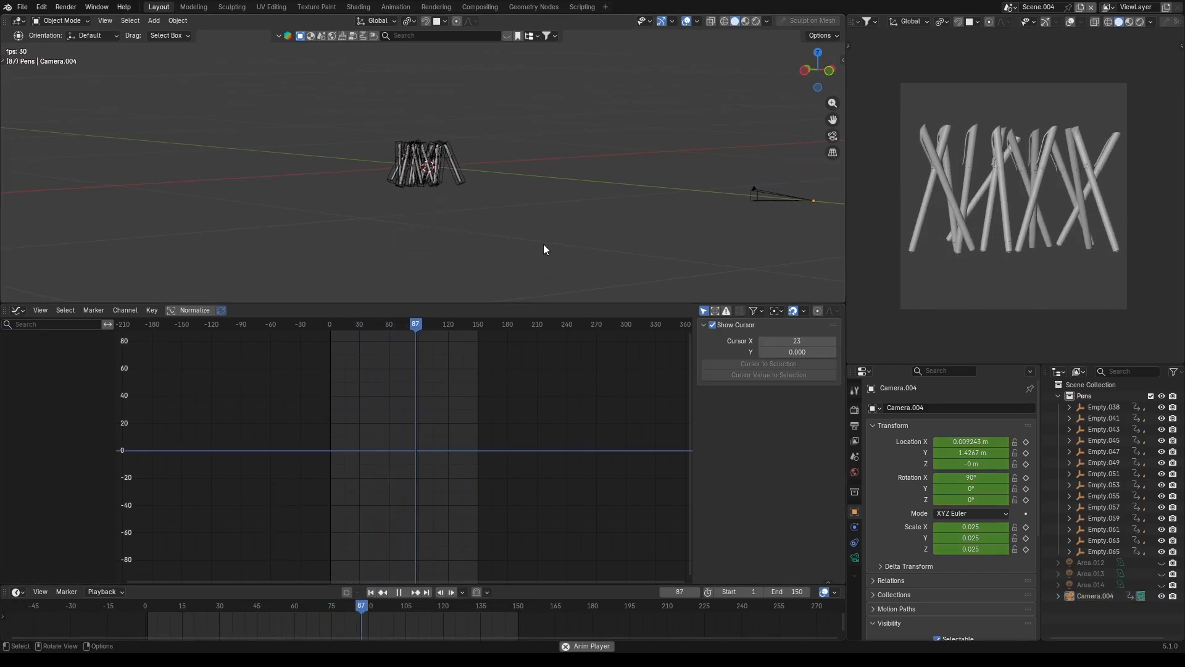
# - Switch the camera view to rendered shading, add an area light and raise it above the pens along Z
pyautogui.press('Left')
pyautogui.click(1140, 22)
pyautogui.press('KP_1')
pyautogui.hotkey('shift', 'a')
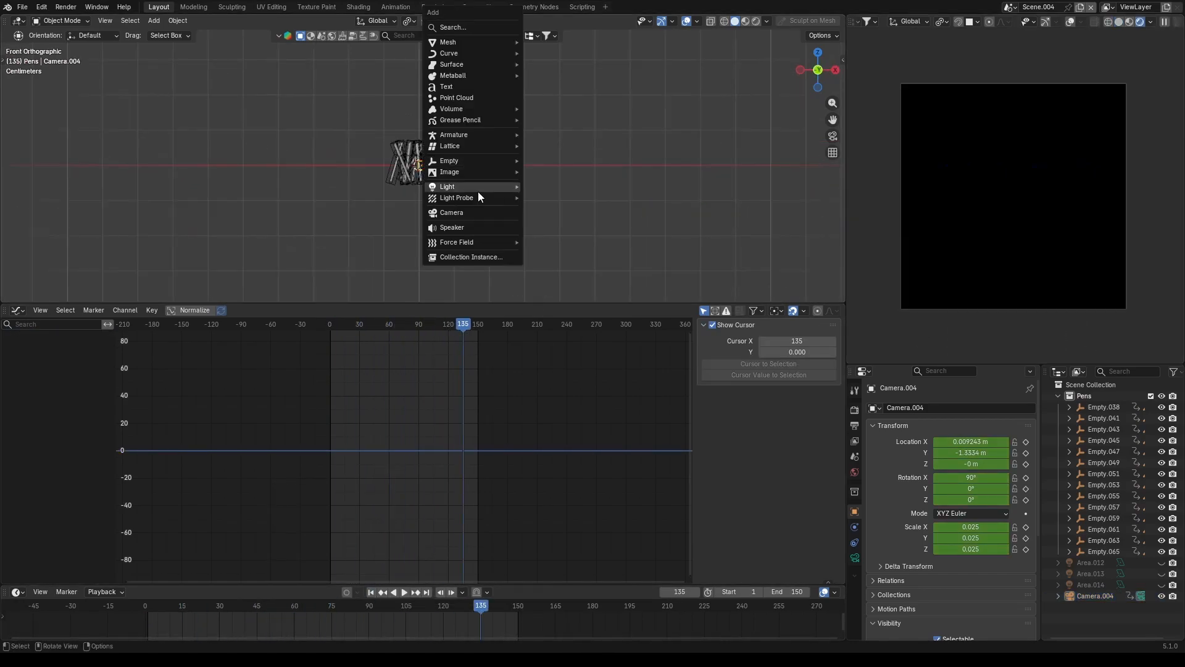
pyautogui.moveTo(477, 188)
pyautogui.click(544, 220)
pyautogui.press('g')
pyautogui.press('z')
pyautogui.click(520, 161)
# - Duplicate the overhead area light, rotate the copy 90° about X and move it in front of the pens
pyautogui.hotkey('shift', 'd')
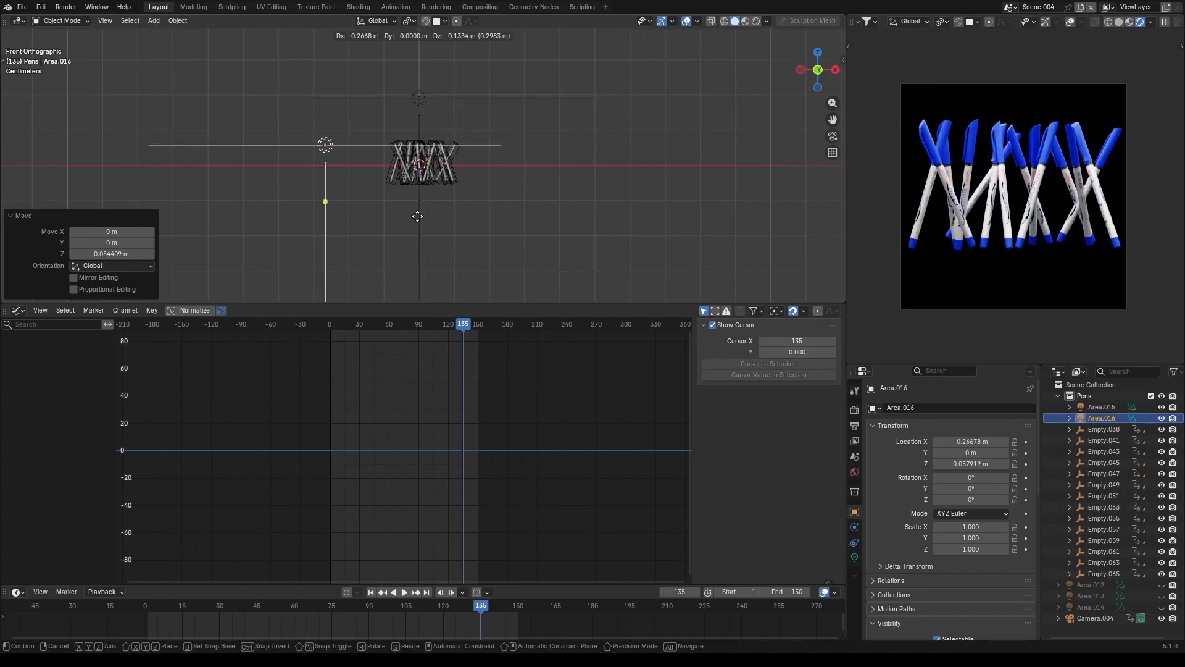
pyautogui.click(417, 216)
pyautogui.press('KP_7')
pyautogui.press('r')
pyautogui.press('x')
pyautogui.press('9')
pyautogui.press('0')
pyautogui.press('Return')
pyautogui.press('g')
pyautogui.click(427, 273)
# - Place the duplicated light diagonally in front of the pens on the negative X side, aim it at them and set its power to 5
pyautogui.moveTo(429, 272); pyautogui.dragTo(435, 265, button='middle')
pyautogui.press('KP_7')
pyautogui.press('g')
pyautogui.click(384, 242)
pyautogui.press('r')
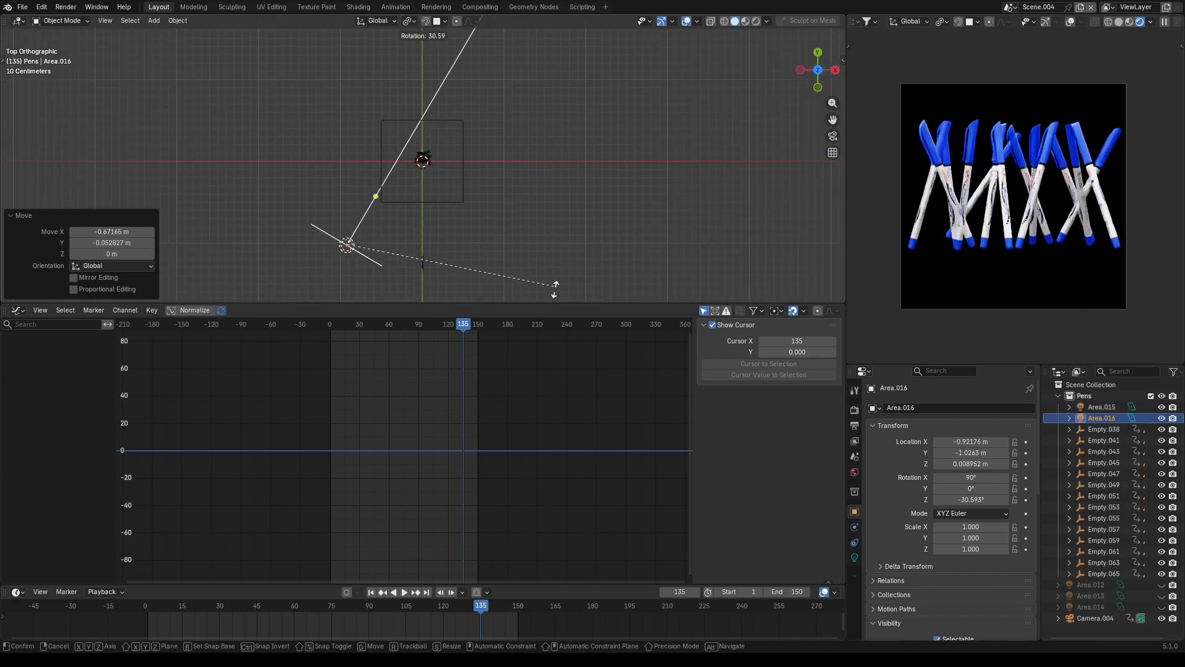
pyautogui.click(552, 294)
pyautogui.click(854, 558)
# - Duplicate the front light to the positive X side of the pens and rotate the copy about -20° to aim it at them
pyautogui.hotkey('shift', 'd')
pyautogui.click(589, 225)
pyautogui.press('r')
pyautogui.click(613, 197)
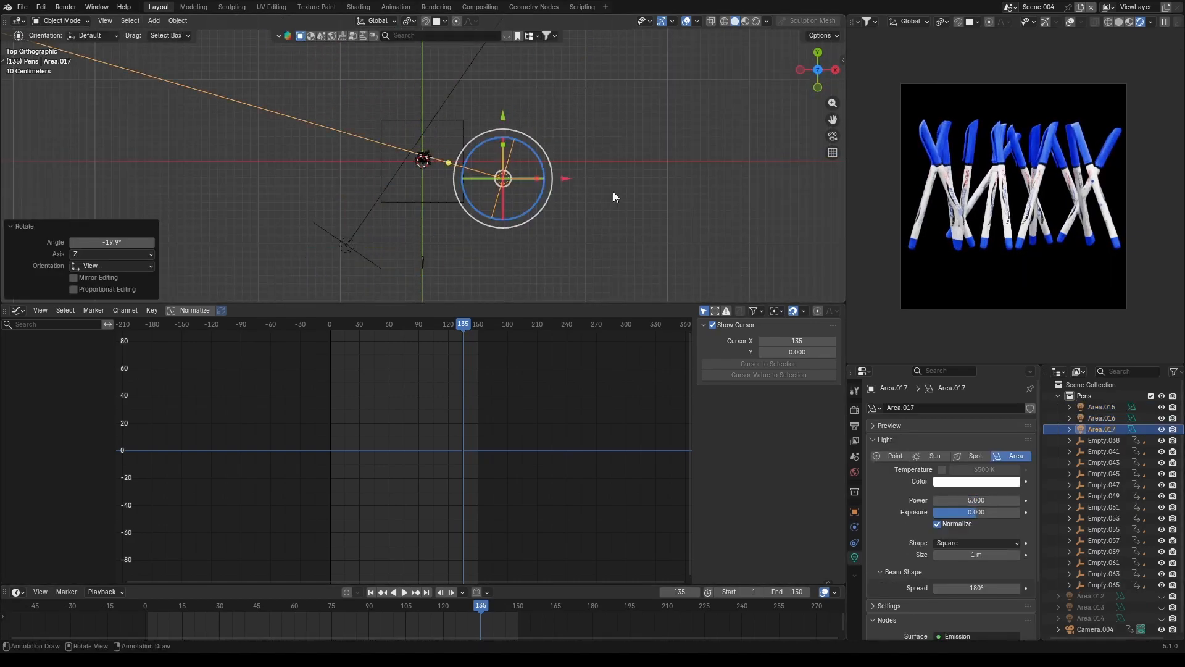
pyautogui.press('Return')
pyautogui.scroll(3, 998, 223)
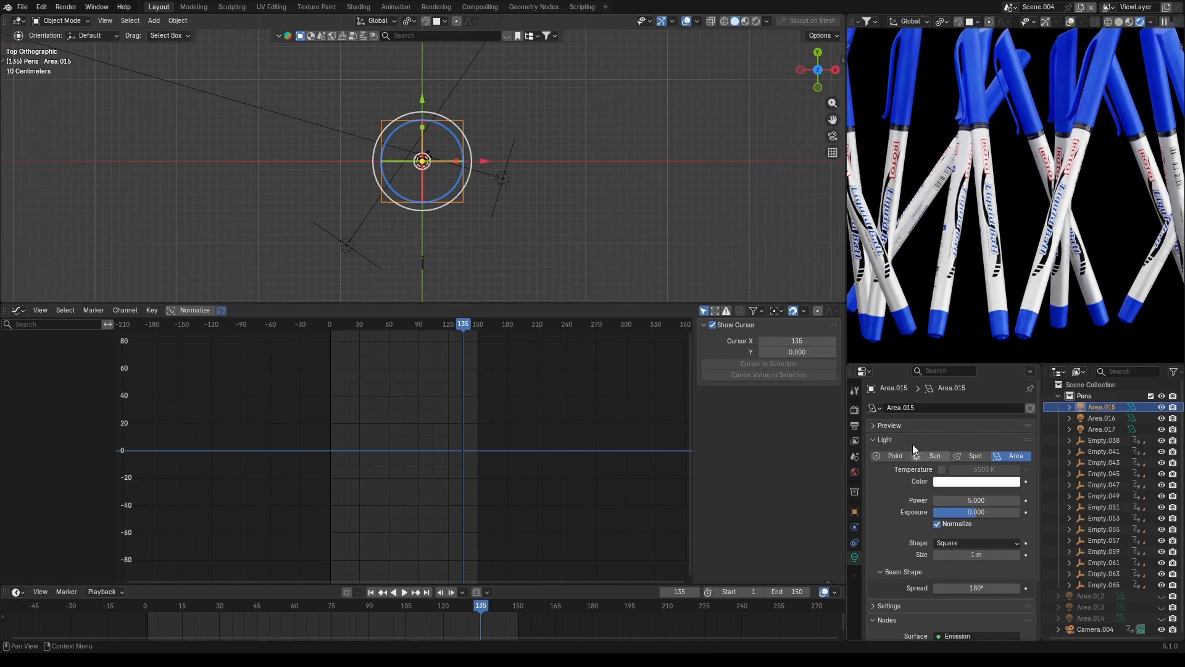
# - Duplicate the overhead light, move the copy behind the pens along Y and rotate it -90° about X
pyautogui.press('KP_3')
pyautogui.hotkey('shift', 'd')
pyautogui.rightClick(456, 163)
pyautogui.press('g')
pyautogui.click(571, 158)
pyautogui.write('rx-90')
pyautogui.press('Return')
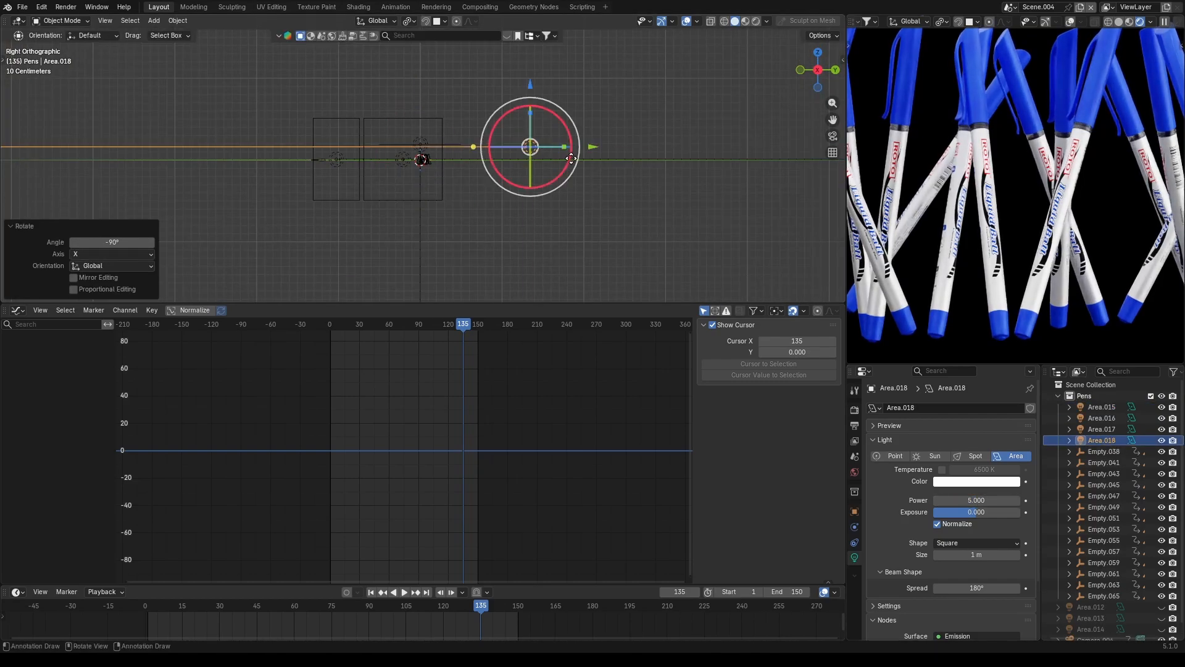
# - Level the back light with the pens, bring it closer behind them and set its power to 10
pyautogui.press('g')
pyautogui.click(562, 207)
pyautogui.press('g')
pyautogui.click(504, 206)
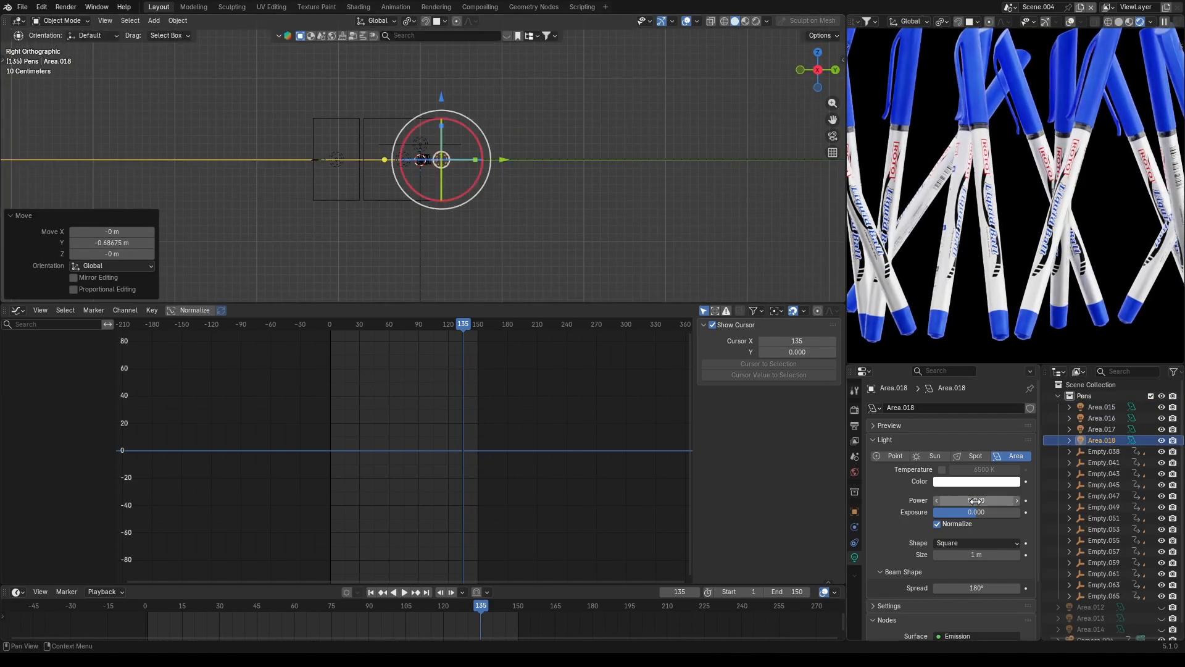
pyautogui.doubleClick(972, 500)
pyautogui.write('10')
pyautogui.press('Return')
# - Enlarge the 3D viewport over the graph editor and turn on the Screencast Keys display
pyautogui.scroll(-5, 997, 216)
pyautogui.click(666, 179)
pyautogui.scroll(-1, 593, 190)
pyautogui.hotkey('shift', 'a')
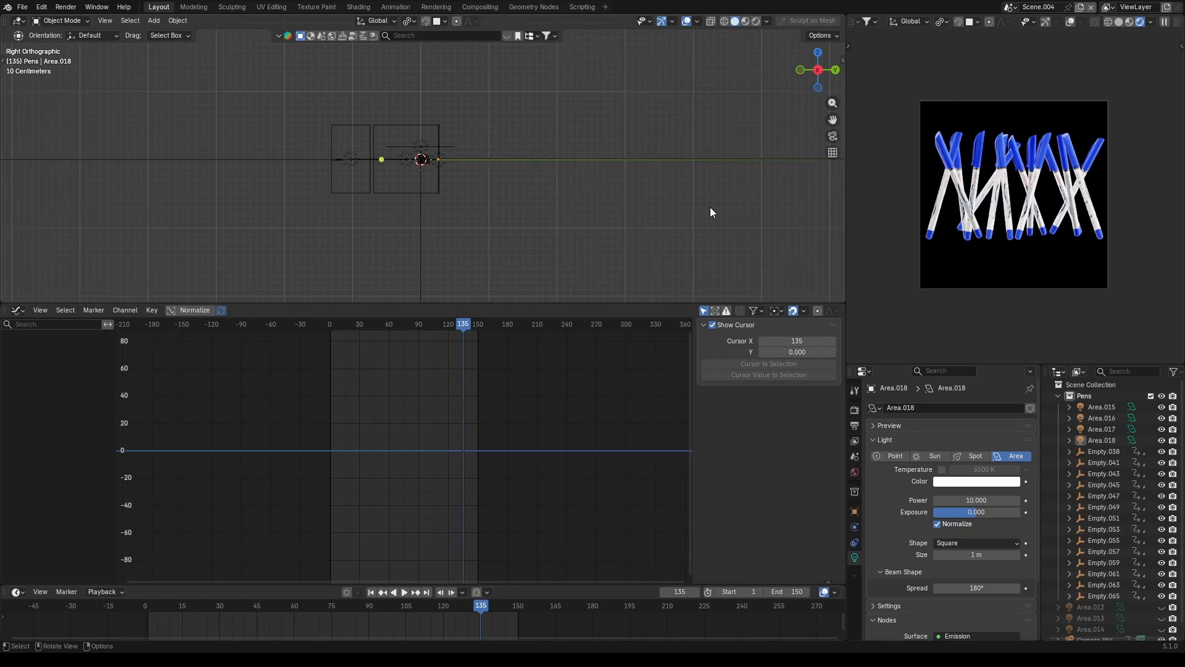
pyautogui.press('n')
pyautogui.click(717, 52)
pyautogui.press('n')
pyautogui.moveTo(431, 302); pyautogui.dragTo(431, 570)
pyautogui.scroll(5, 375, 302)
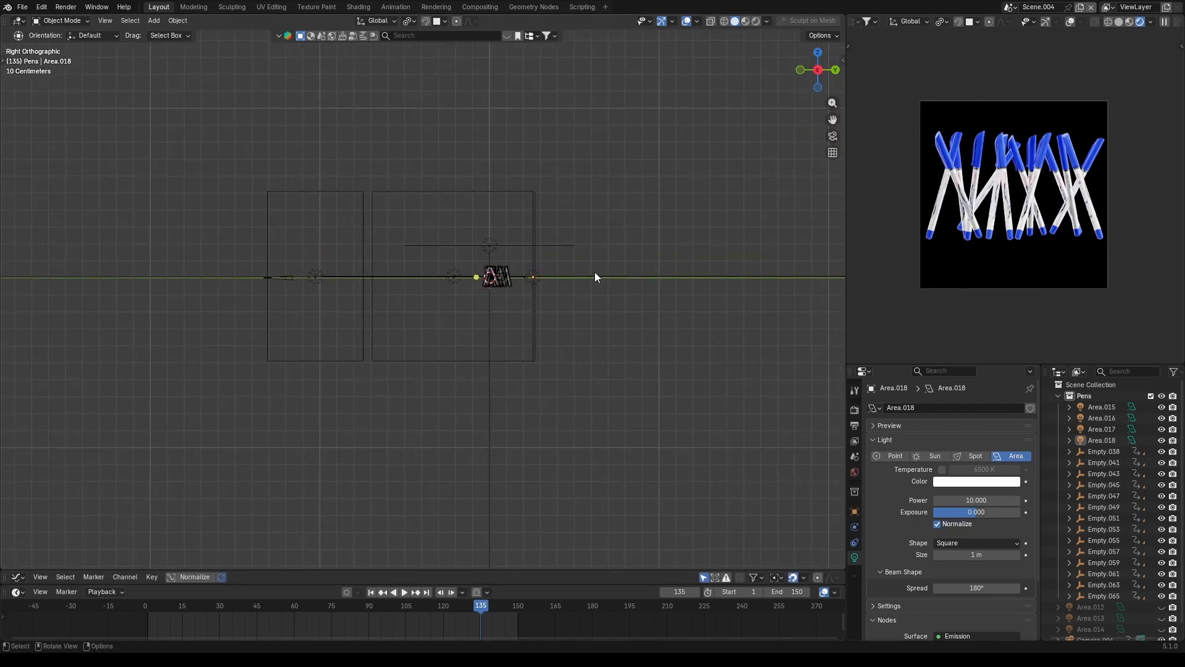
pyautogui.press('n')
pyautogui.click(712, 50)
pyautogui.click(704, 50)
# - Add a plane, rotate it 90° about X and move it along Y well behind the pens as a backdrop
pyautogui.scroll(5, 534, 289)
pyautogui.hotkey('shift', 'a')
pyautogui.click(636, 135)
pyautogui.press('r')
pyautogui.press('x')
pyautogui.press('KP_9')
pyautogui.press('KP_0')
pyautogui.click(537, 313)
pyautogui.moveTo(489, 260); pyautogui.dragTo(723, 266)
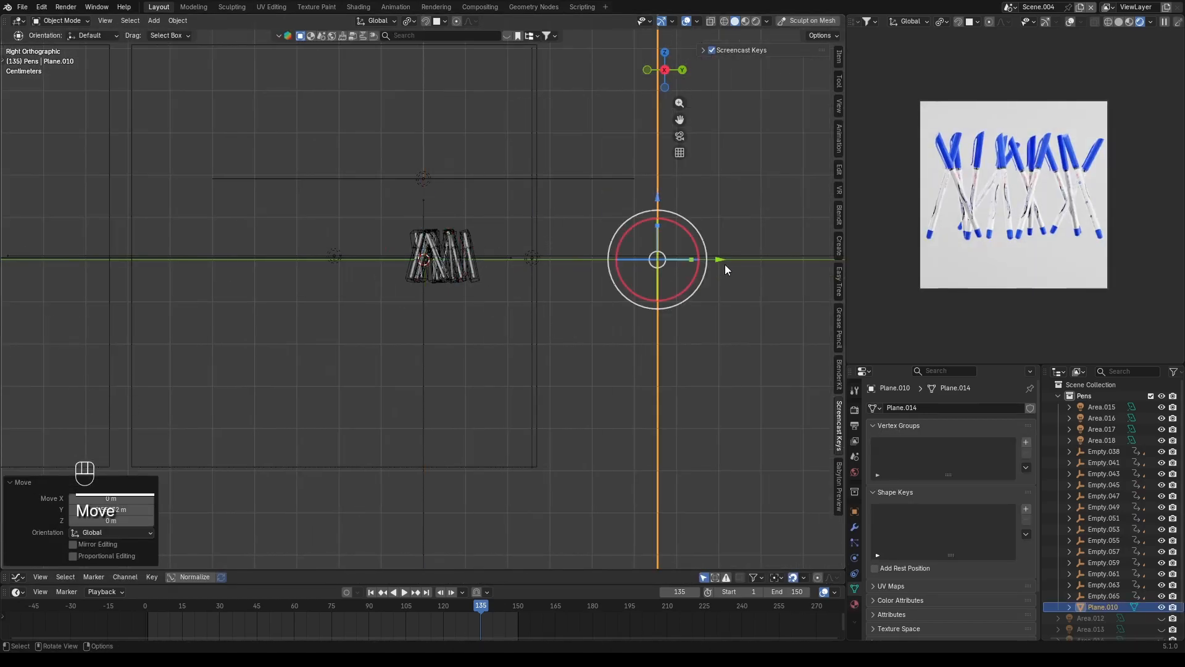
pyautogui.scroll(-5, 533, 278)
pyautogui.moveTo(569, 275); pyautogui.dragTo(762, 275)
pyautogui.scroll(-2, 427, 295)
# - Add a point light and move it about 1.68 m along Y, just in front of the backdrop plane
pyautogui.hotkey('shift', 'a')
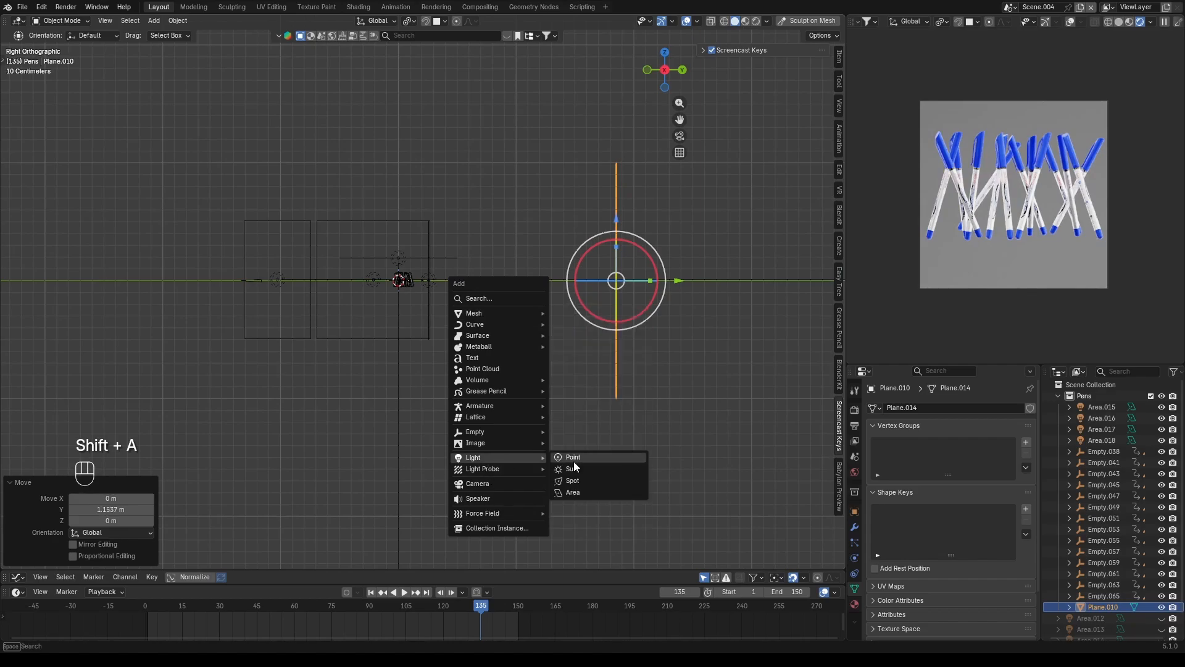
pyautogui.click(573, 461)
pyautogui.moveTo(462, 281); pyautogui.dragTo(660, 304)
pyautogui.moveTo(652, 314)
pyautogui.mouseDown(button='middle')
pyautogui.moveTo(621, 325)
pyautogui.moveTo(642, 325)
pyautogui.mouseUp(button='middle')
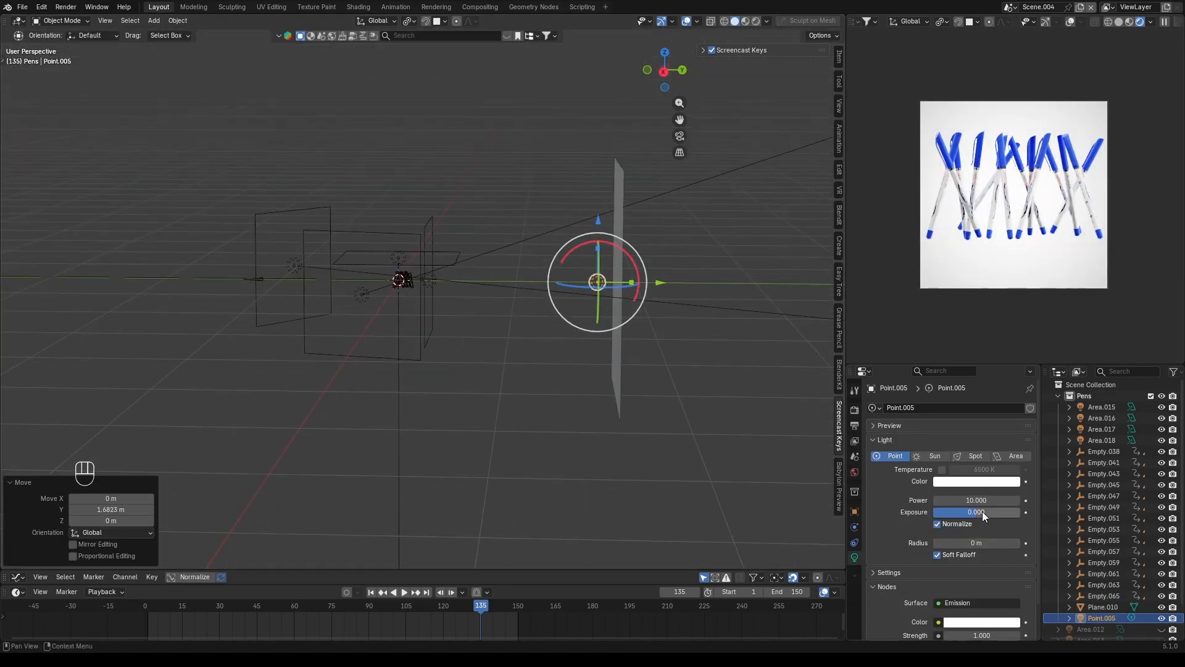
# - Give the point light a 0.14 m radius and a 20000 K temperature, preview the animation and return to frame 1
pyautogui.click(942, 470)
pyautogui.moveTo(984, 470); pyautogui.dragTo(1012, 470)
pyautogui.press('space')
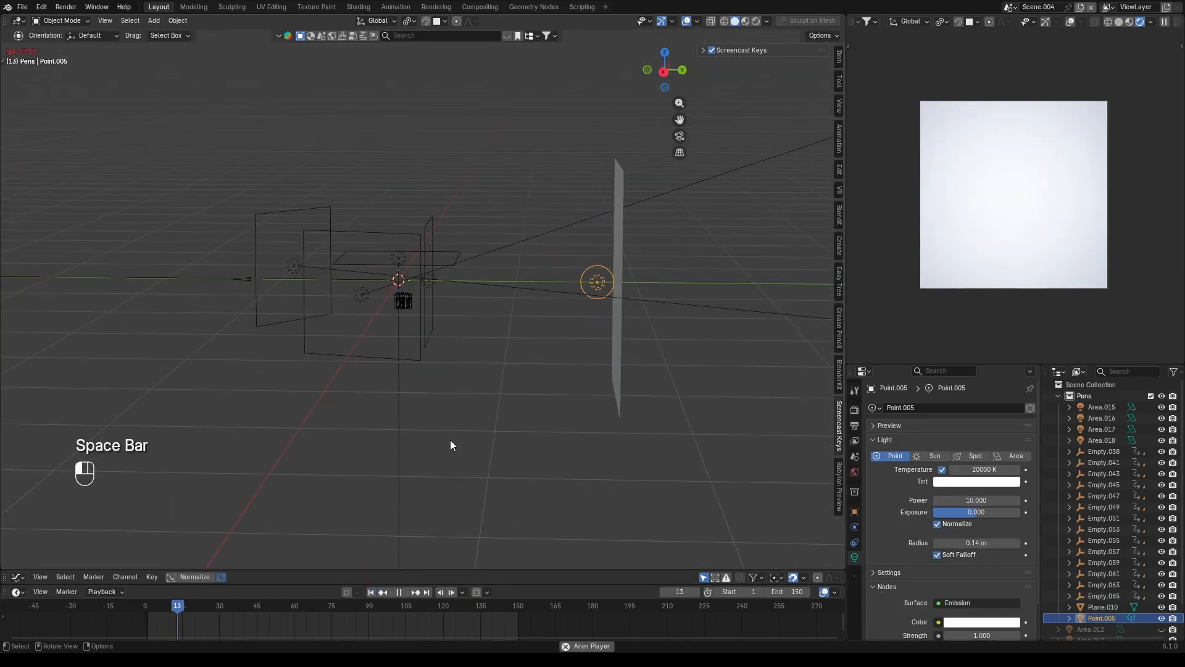
pyautogui.click(450, 440)
pyautogui.press('space')
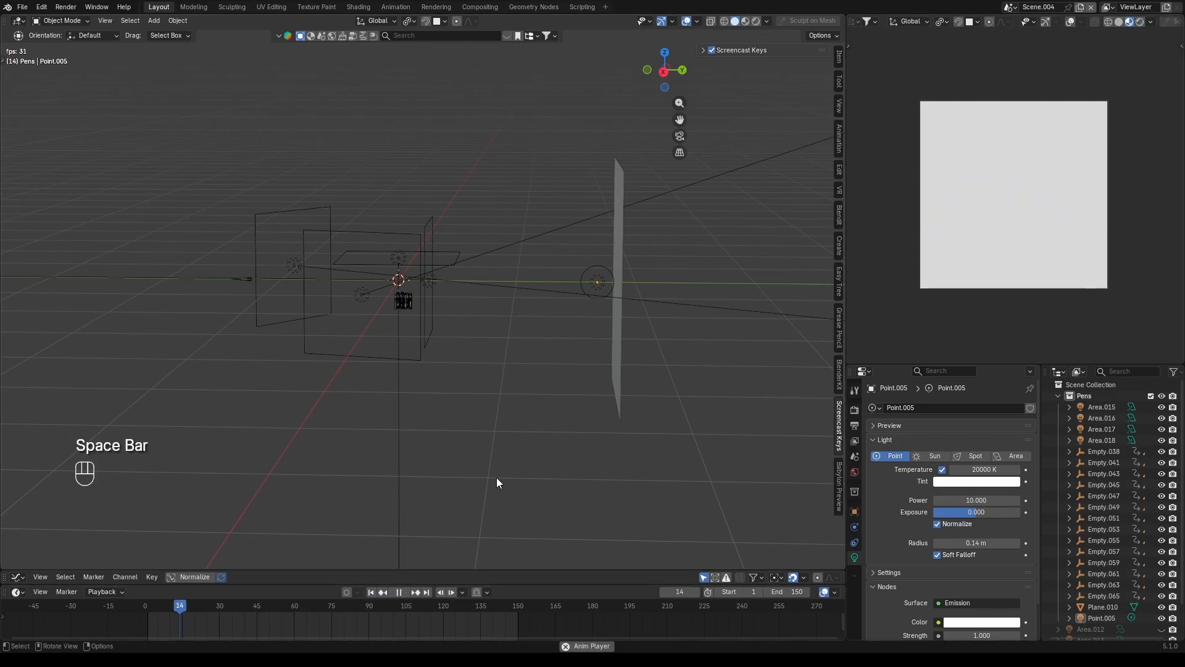
pyautogui.click(371, 592)
# - Take the four new area lights, Area.015 to Area.018, out of the Pens collection and into a new collection named lights
pyautogui.moveTo(1041, 473); pyautogui.dragTo(924, 453)
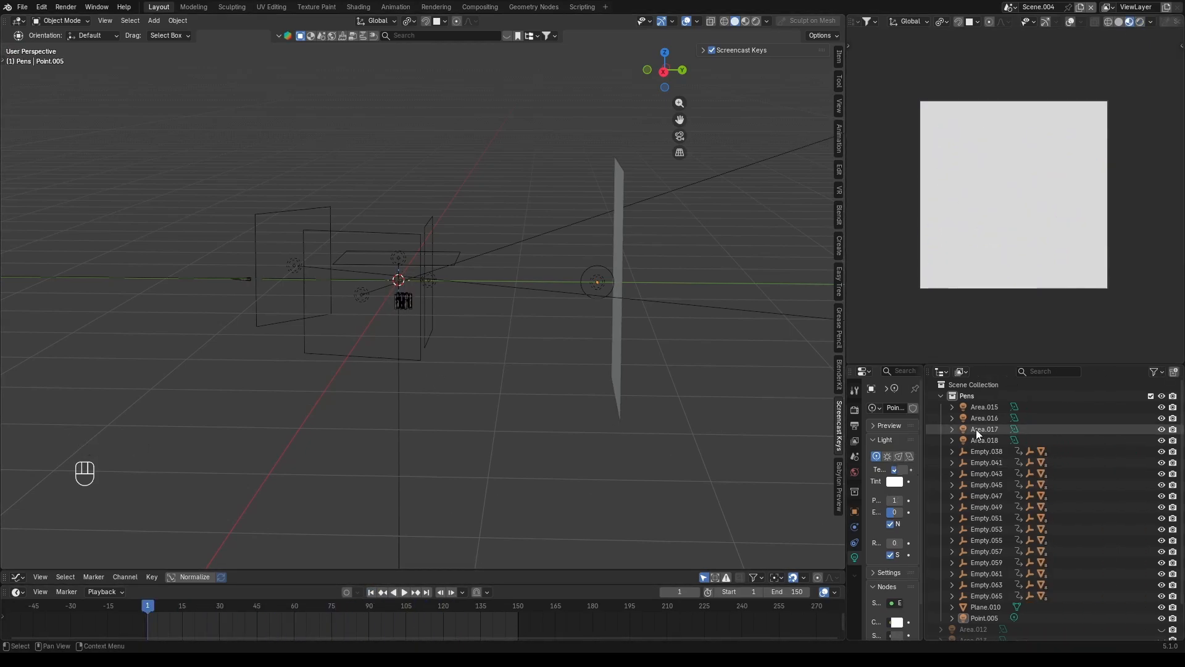
pyautogui.click(976, 440)
pyautogui.keyDown('shift'); pyautogui.click(971, 408); pyautogui.keyUp('shift')
pyautogui.moveTo(970, 407); pyautogui.dragTo(965, 386)
pyautogui.click(941, 396)
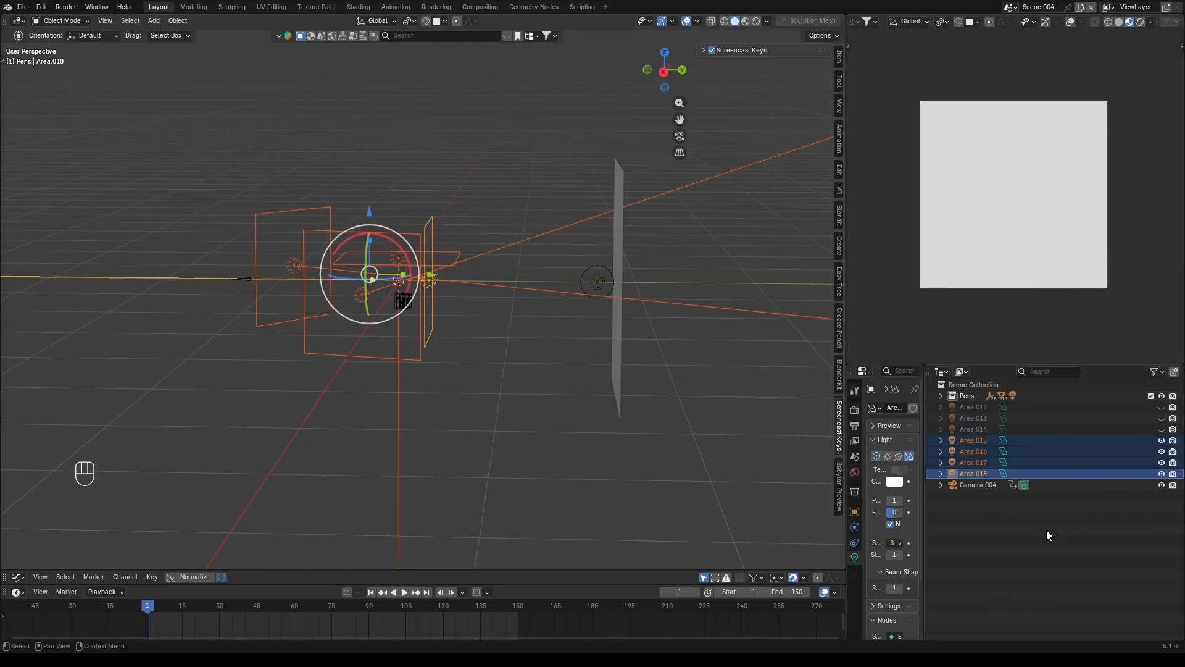
pyautogui.press('Return')
# - Delete the hidden lights Area.012 to Area.014 and collapse the lights collection
pyautogui.click(977, 463)
pyautogui.keyDown('shift'); pyautogui.click(979, 484); pyautogui.keyUp('shift')
pyautogui.press('x')
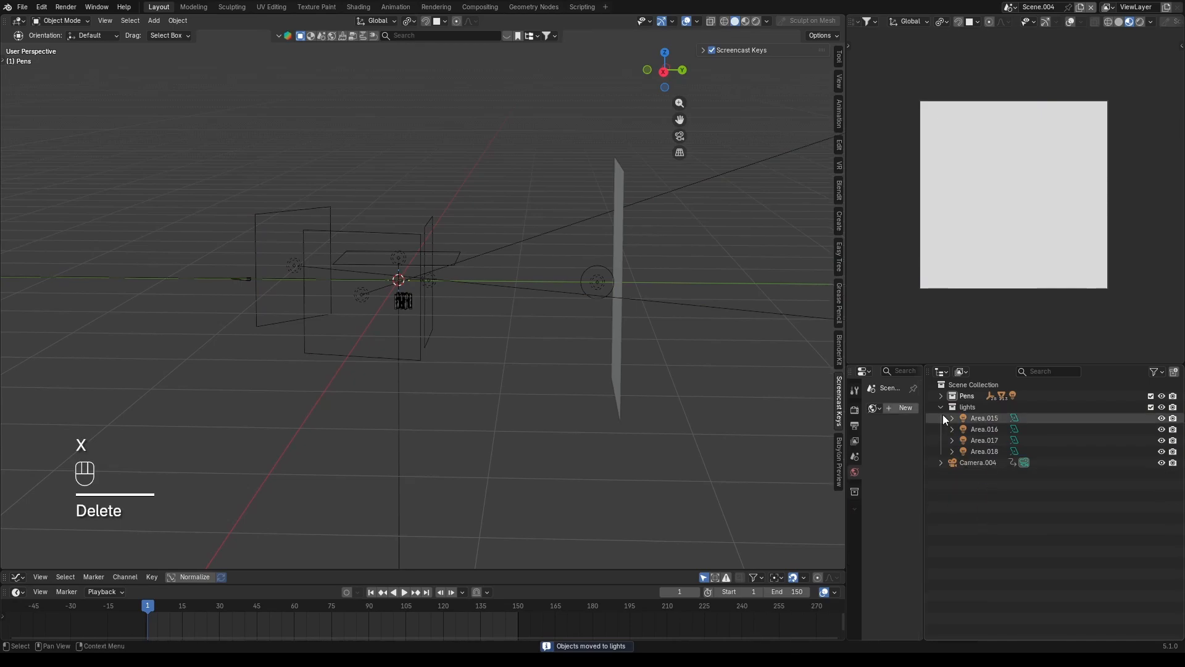
pyautogui.click(941, 407)
pyautogui.click(973, 419)
pyautogui.click(531, 481)
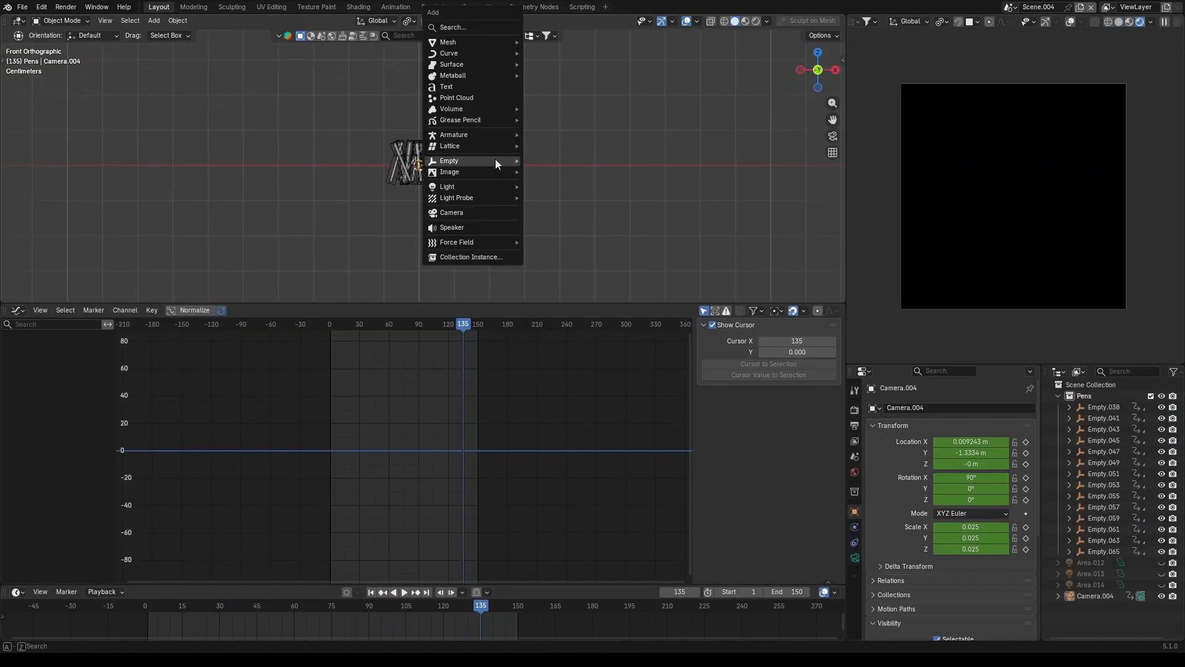
# - Add an area light and raise it about 0.14 m along Z, above the pens
pyautogui.click(546, 221)
pyautogui.press('g')
pyautogui.press('z')
pyautogui.click(519, 161)
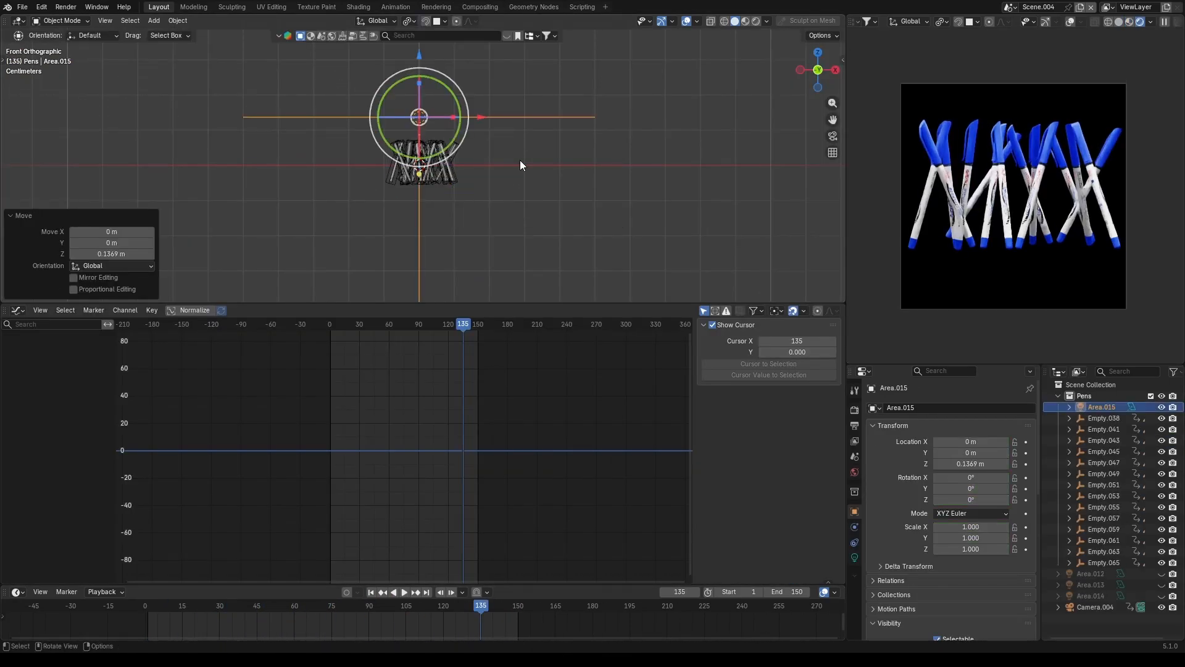
# - Duplicate the overhead area light beside the pens and rotate the copy 90° about X
pyautogui.hotkey('shift', 'd')
pyautogui.click(423, 218)
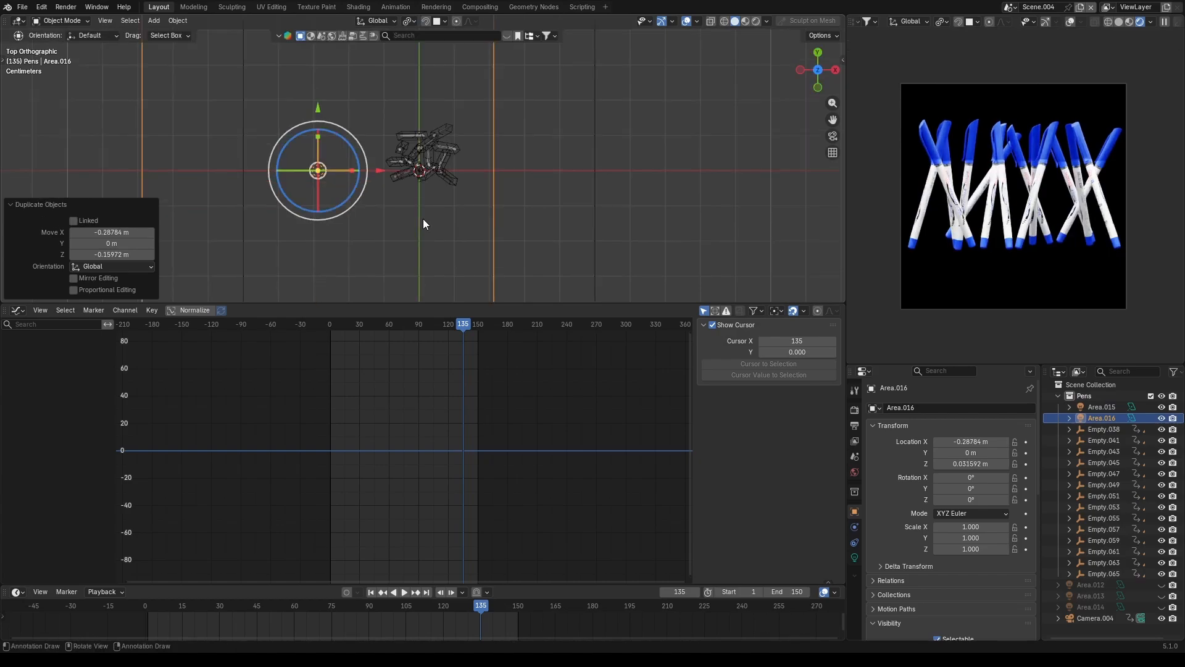
pyautogui.press('KP_7')
pyautogui.press('r')
pyautogui.press('x')
pyautogui.press('9')
pyautogui.press('0')
pyautogui.press('Return')
# - Move the rotated light about 0.97 m in front of the pens along Y and level it with them
pyautogui.press('g')
pyautogui.click(435, 265)
pyautogui.press('KP_3')
pyautogui.press('g')
pyautogui.click(439, 232)
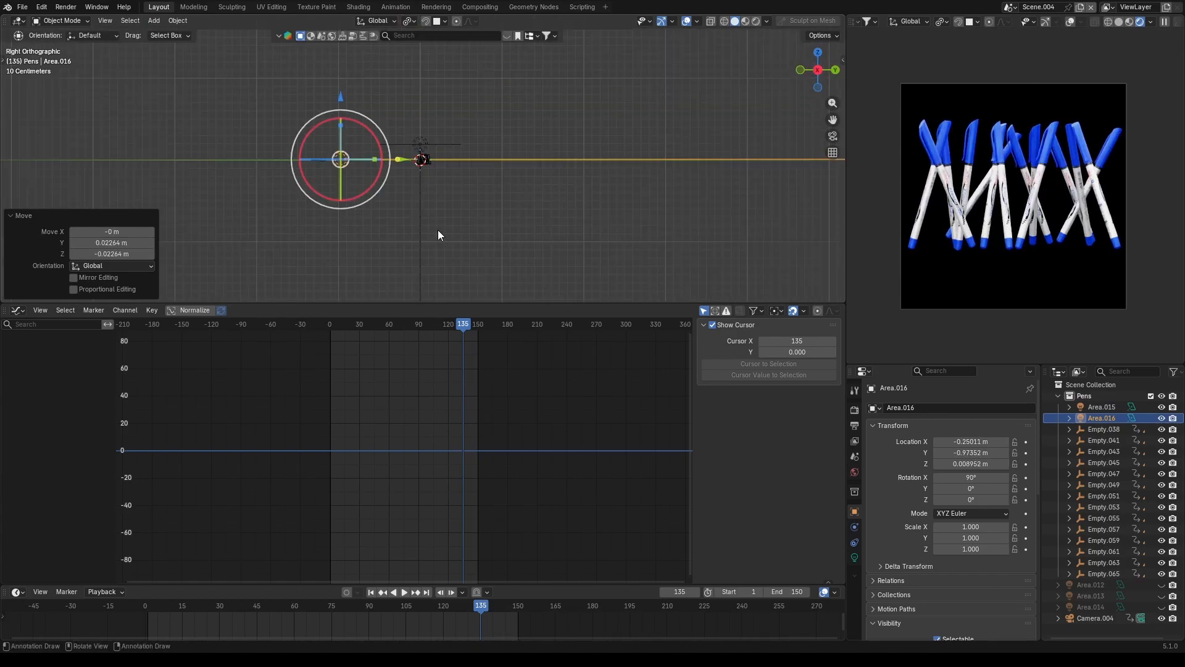
# - Shift the front light farther toward negative X, rotate it about 34.4° to aim at the pens and set its power to 5
pyautogui.press('KP_7')
pyautogui.press('g')
pyautogui.click(452, 230)
pyautogui.press('r')
pyautogui.click(552, 299)
pyautogui.click(854, 557)
pyautogui.click(961, 500)
pyautogui.write('5')
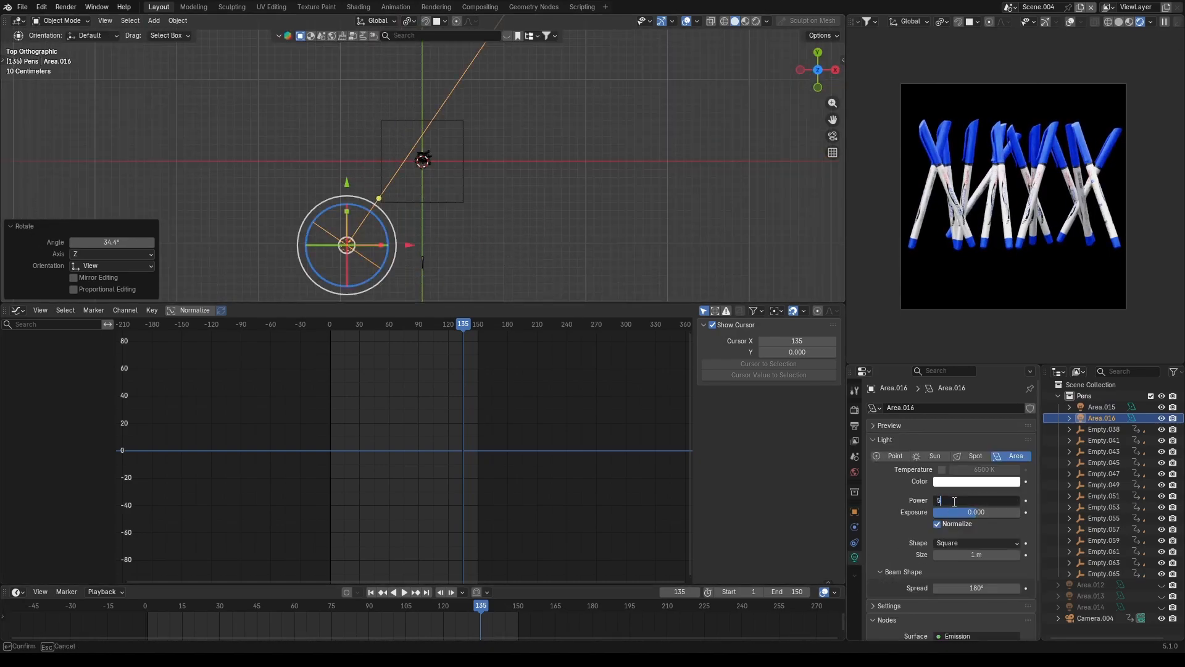
pyautogui.press('Return')
# - Duplicate the front light to the positive X side, aim the copy at the pens and set its power to 15
pyautogui.hotkey('shift', 'd')
pyautogui.click(604, 238)
pyautogui.press('r')
pyautogui.click(549, 87)
pyautogui.press('g')
pyautogui.click(604, 225)
pyautogui.press('r')
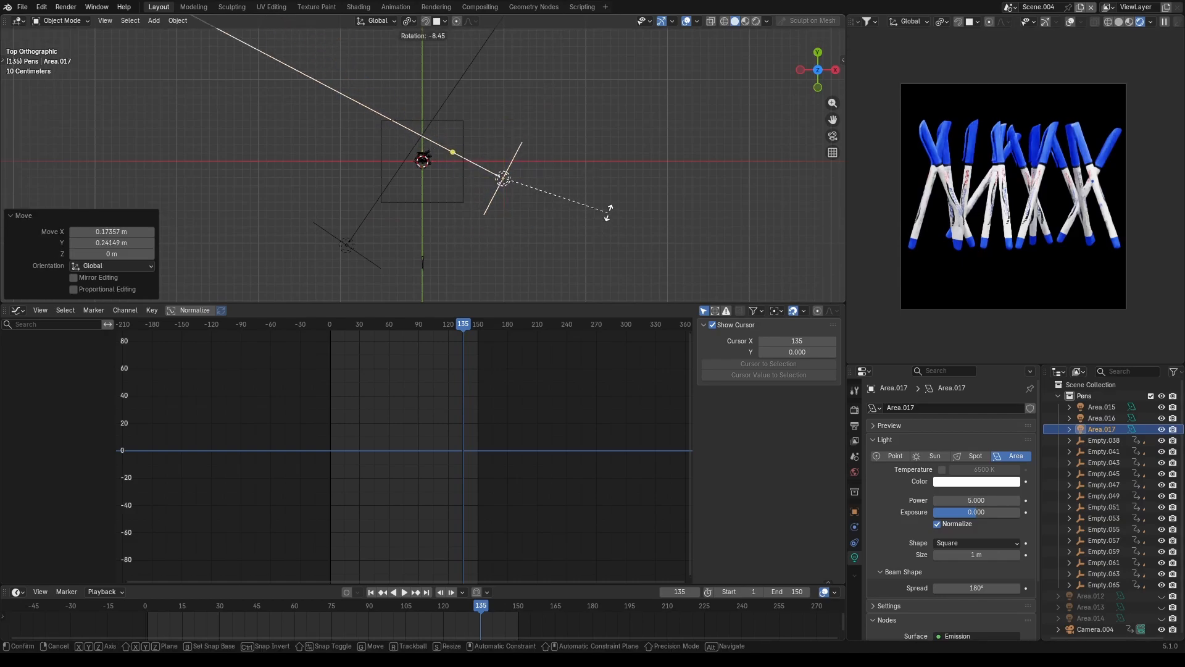
pyautogui.click(993, 503)
pyautogui.write('15')
pyautogui.press('Return')
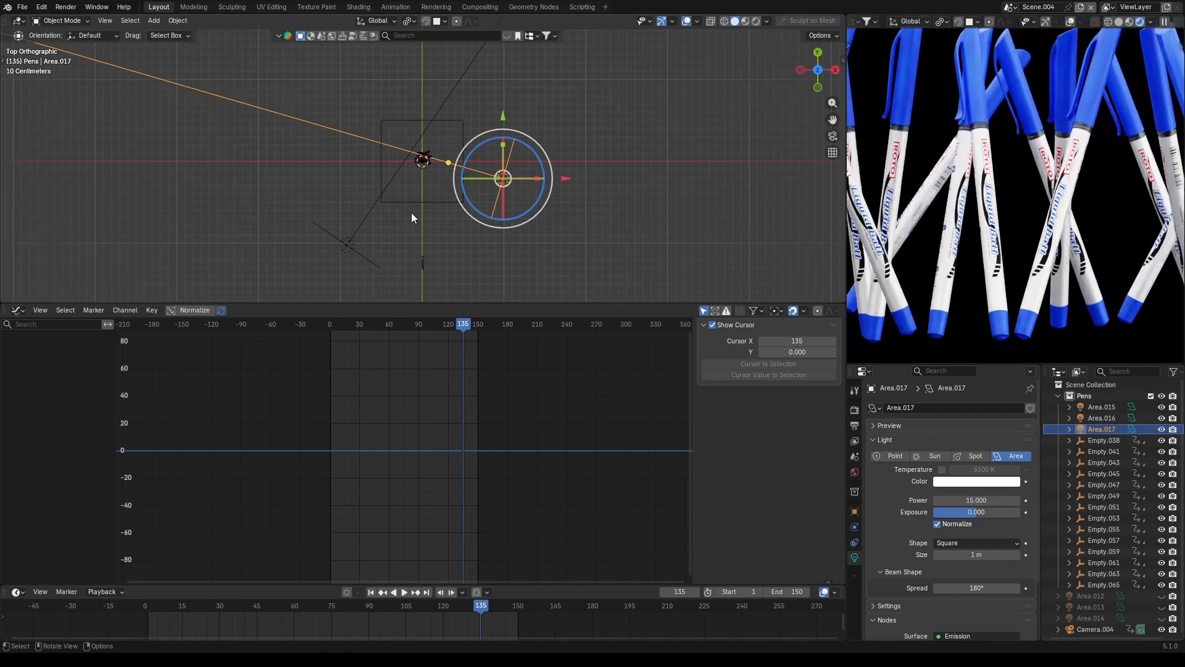
# - Set the power of the overhead area light to 5
pyautogui.click(436, 201)
pyautogui.click(985, 502)
pyautogui.write('5')
pyautogui.press('Return')
# - Duplicate the overhead light about 1.34 m behind the pens along Y and rotate the copy -90° about X
pyautogui.click(572, 238)
pyautogui.moveTo(571, 238); pyautogui.dragTo(439, 176, button='middle')
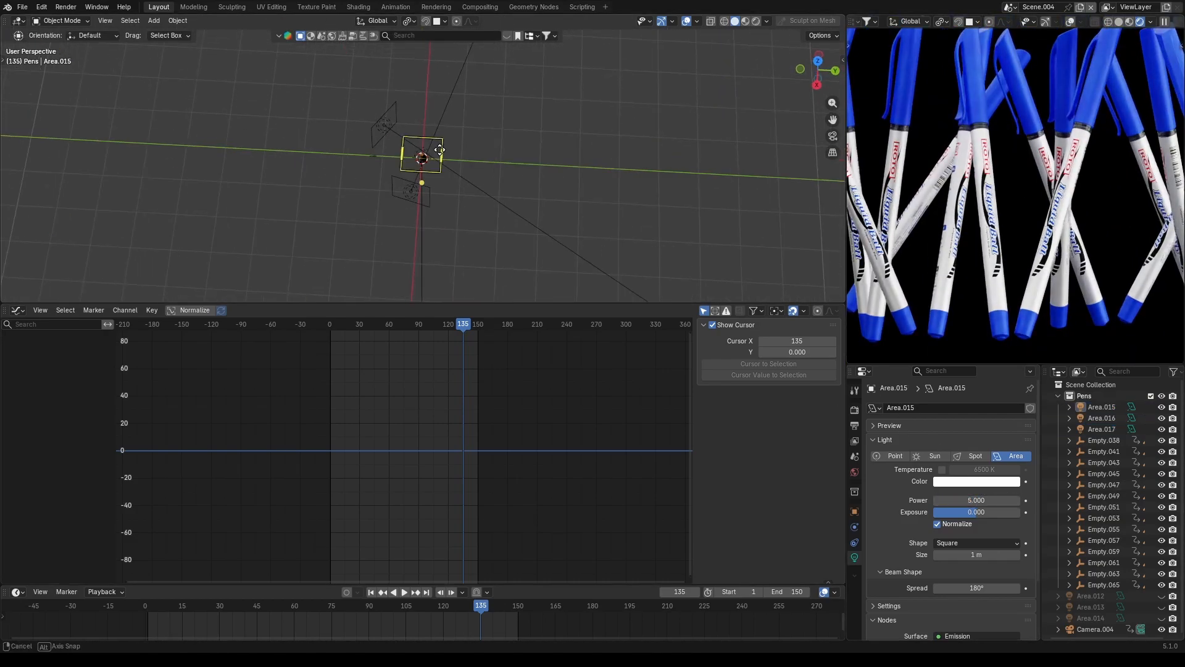
pyautogui.click(440, 173)
pyautogui.press('KP_3')
pyautogui.hotkey('shift', 'd')
pyautogui.click(548, 176)
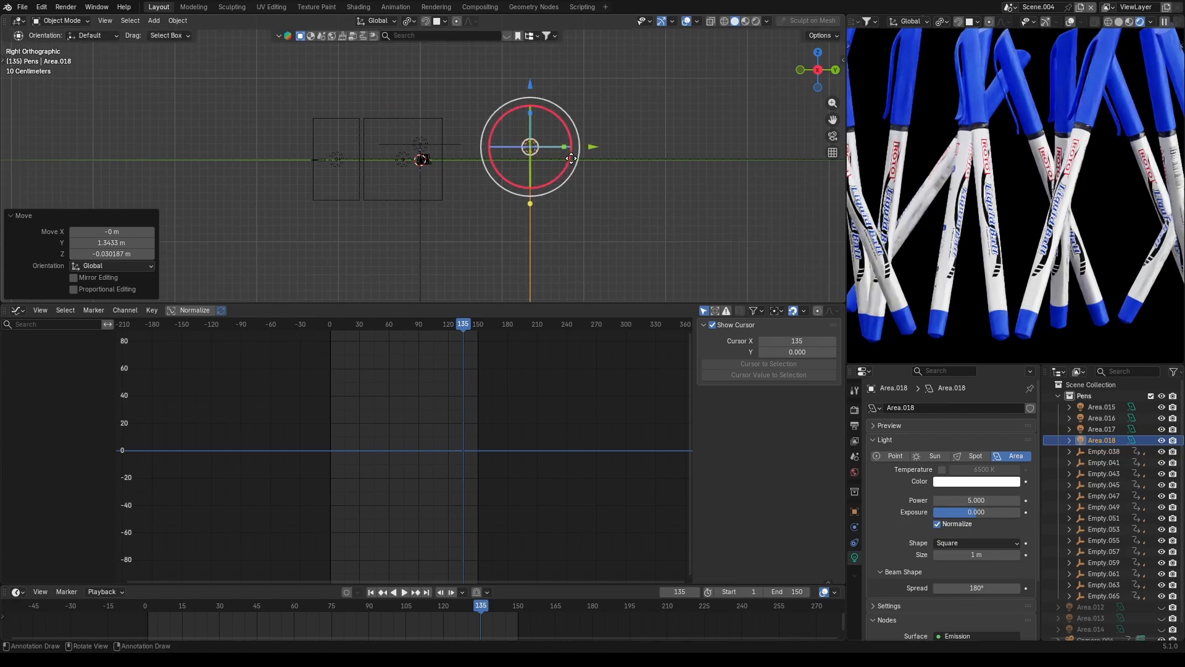
pyautogui.write('rx90-')
pyautogui.press('Return')
# - Move the back light level with the pens and closer to them, and set its power to 10
pyautogui.press('g')
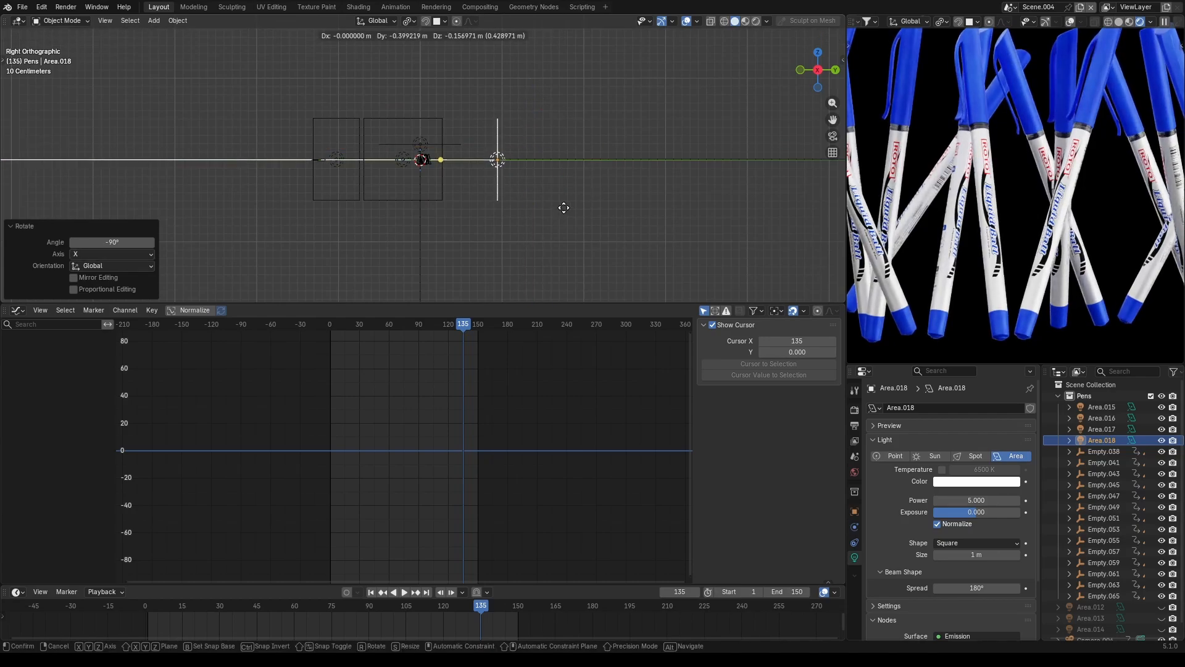
pyautogui.click(563, 207)
pyautogui.press('g')
# - Add a backdrop plane, rotate it 90° about X and move it far behind the pens along Y
pyautogui.hotkey('shift', 'a')
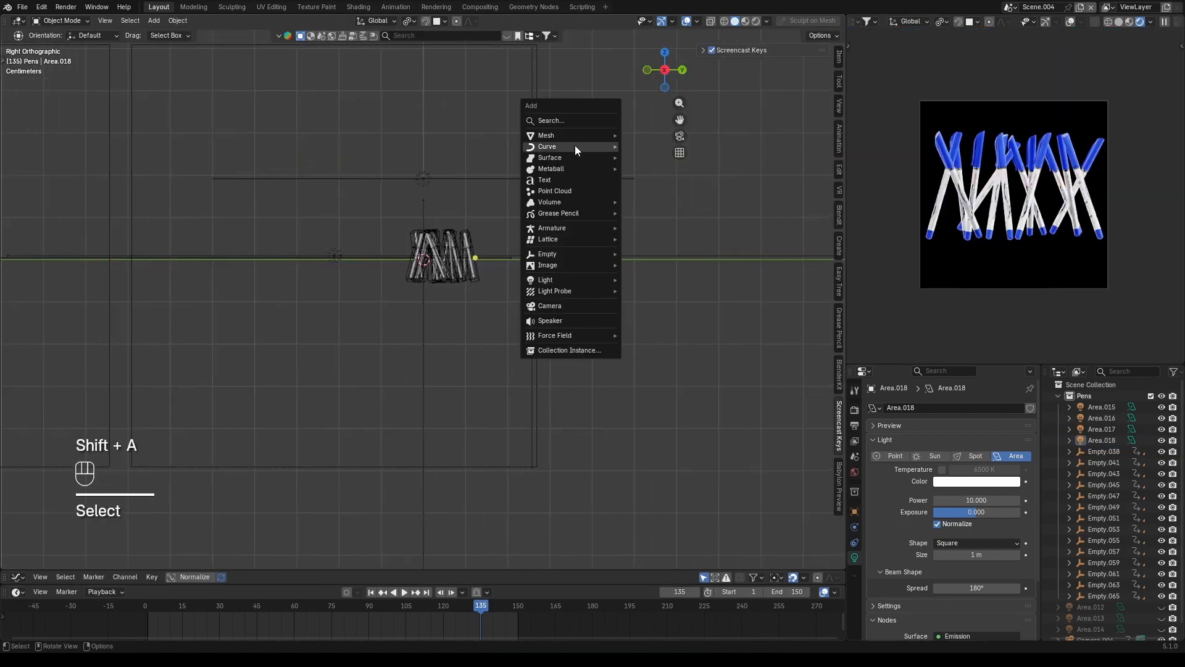
pyautogui.click(667, 143)
pyautogui.write('rx90')
pyautogui.click(544, 265)
pyautogui.moveTo(525, 259); pyautogui.dragTo(783, 265)
pyautogui.scroll(-5, 741, 277)
pyautogui.keyDown('shift'); pyautogui.moveTo(698, 287); pyautogui.dragTo(661, 284, button='middle'); pyautogui.keyUp('shift')
pyautogui.moveTo(567, 275); pyautogui.dragTo(758, 281)
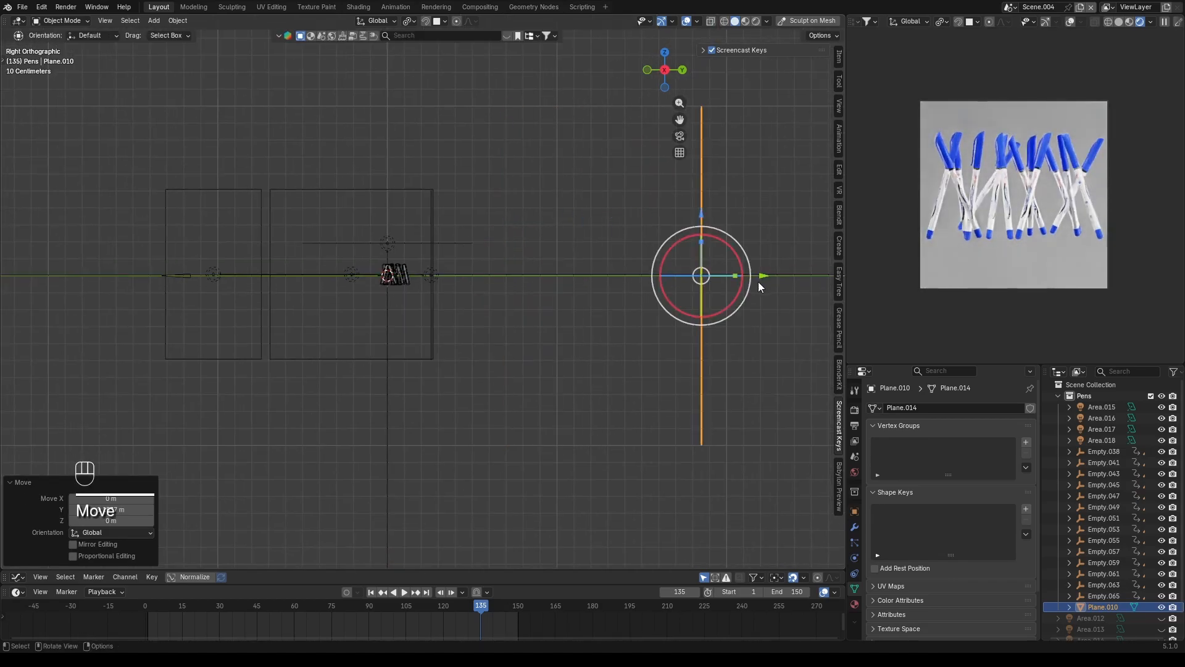
# - Add a point light and move it along Y to sit just in front of the backdrop plane
pyautogui.scroll(-2, 617, 296)
pyautogui.hotkey('shift', 'a')
pyautogui.moveTo(491, 458)
pyautogui.click(573, 461)
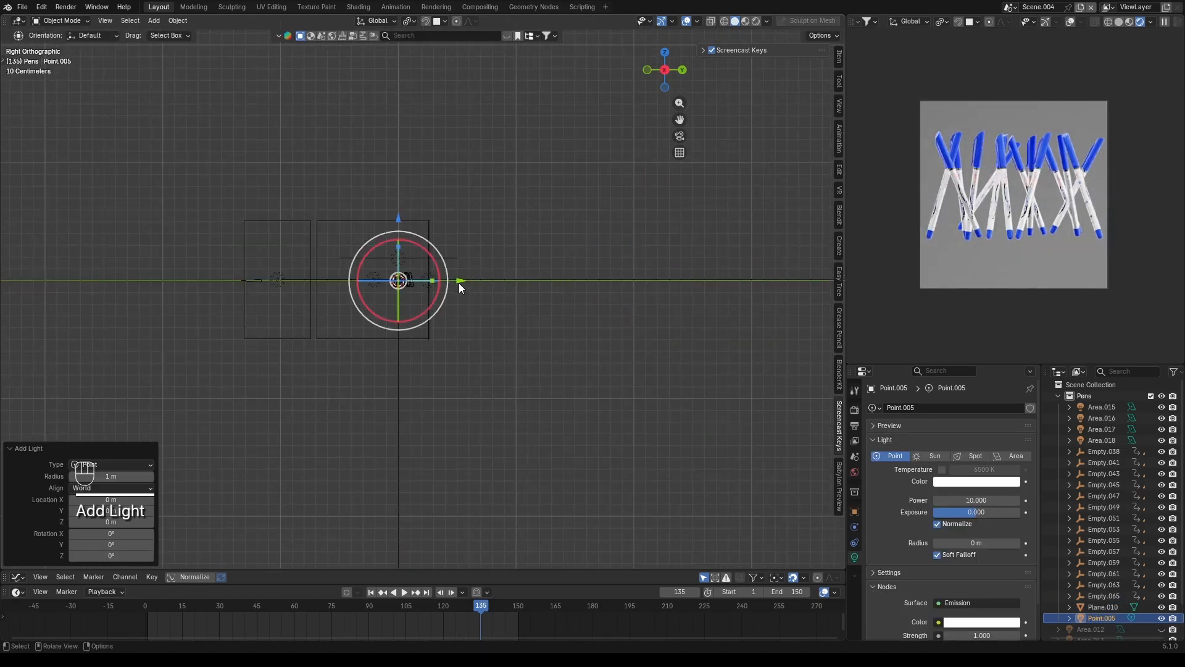
pyautogui.moveTo(460, 284); pyautogui.dragTo(660, 285)
pyautogui.moveTo(620, 319); pyautogui.dragTo(833, 381, button='middle')
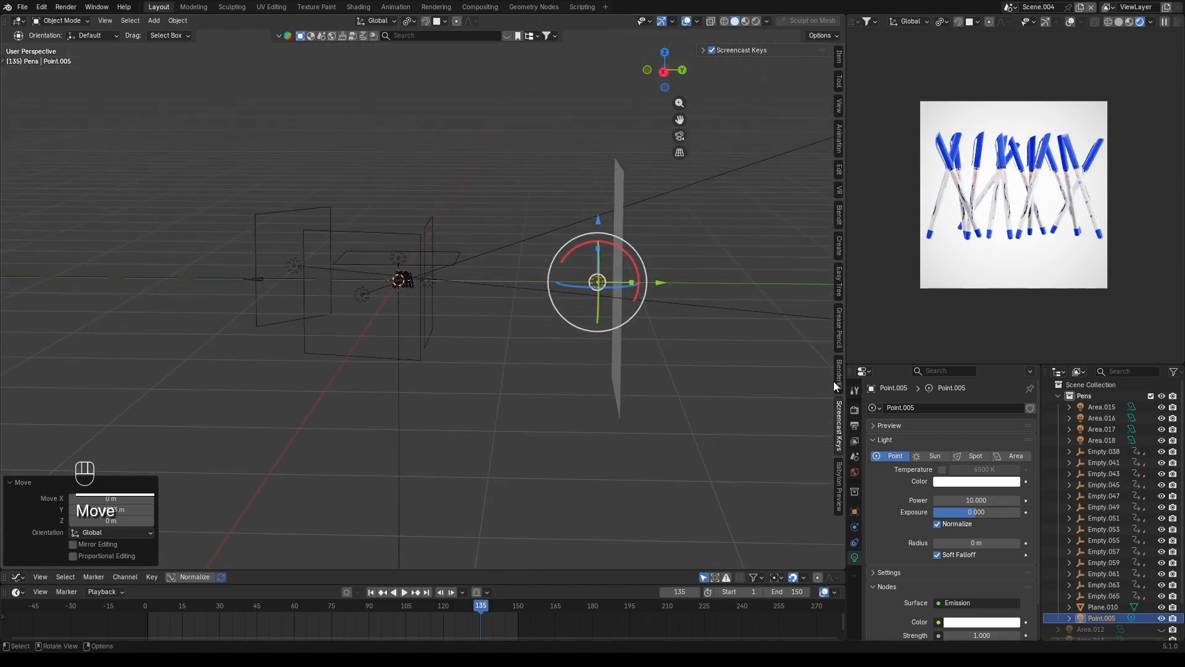
# - Set the point light's radius to 0.14 m and its temperature to 20000 K, and play the animation
pyautogui.click(943, 470)
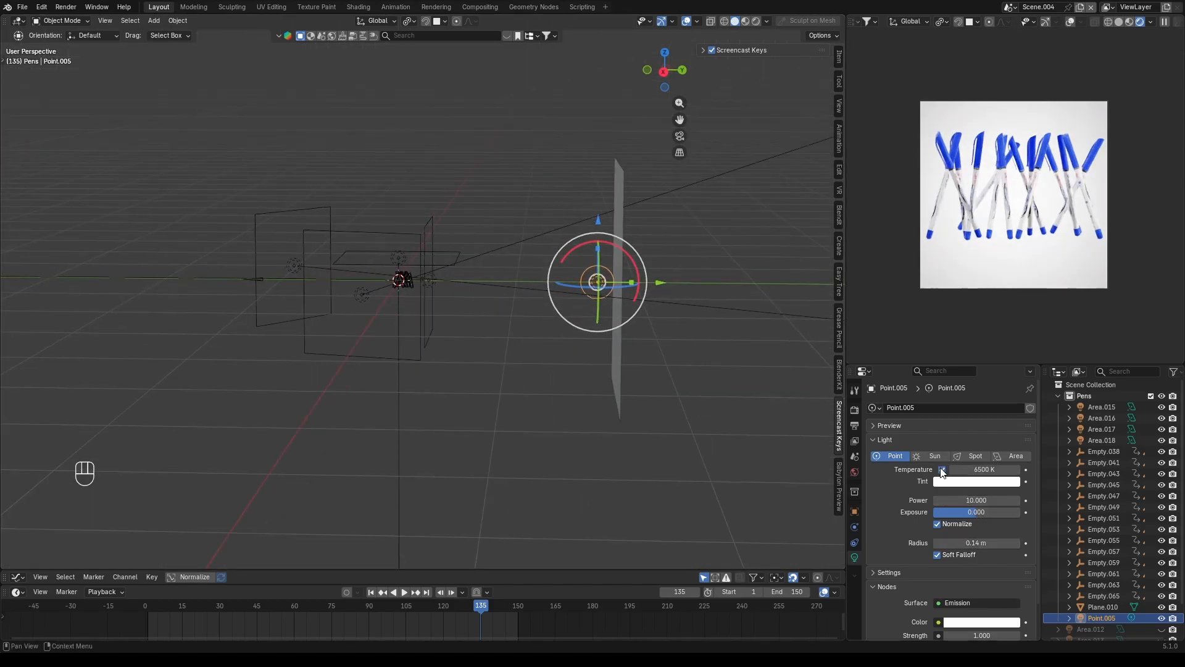
pyautogui.click(450, 440)
pyautogui.press('space')
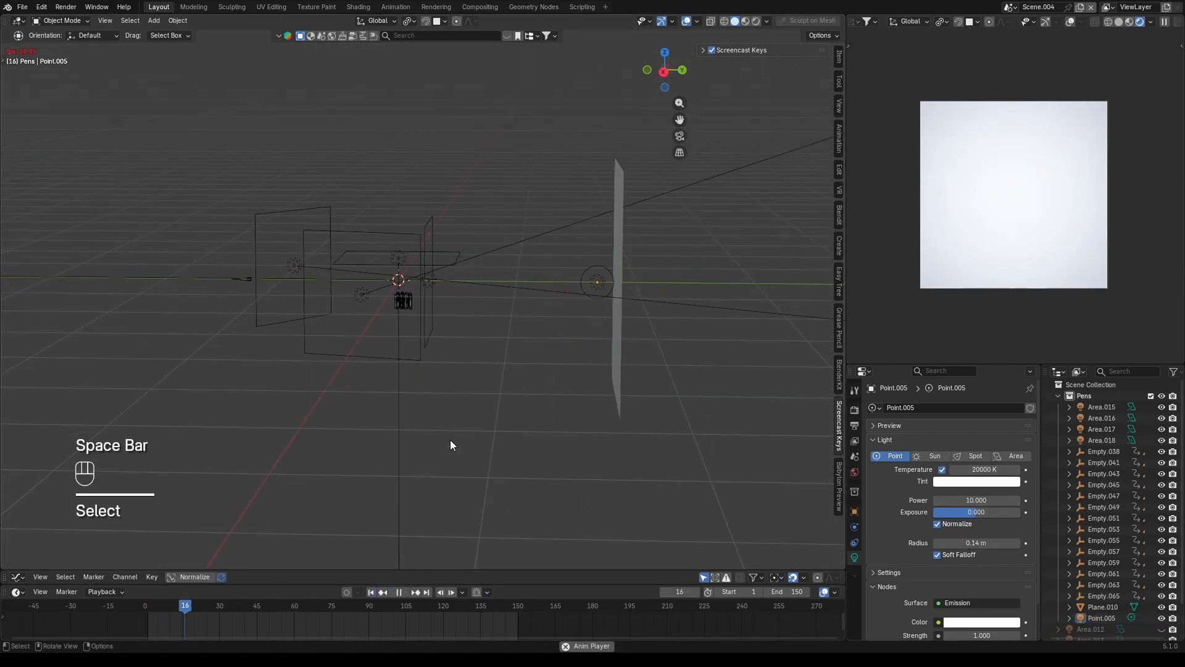
# - Preview the rising-pens animation in Material Preview shading and return to the first frame
pyautogui.press('space')
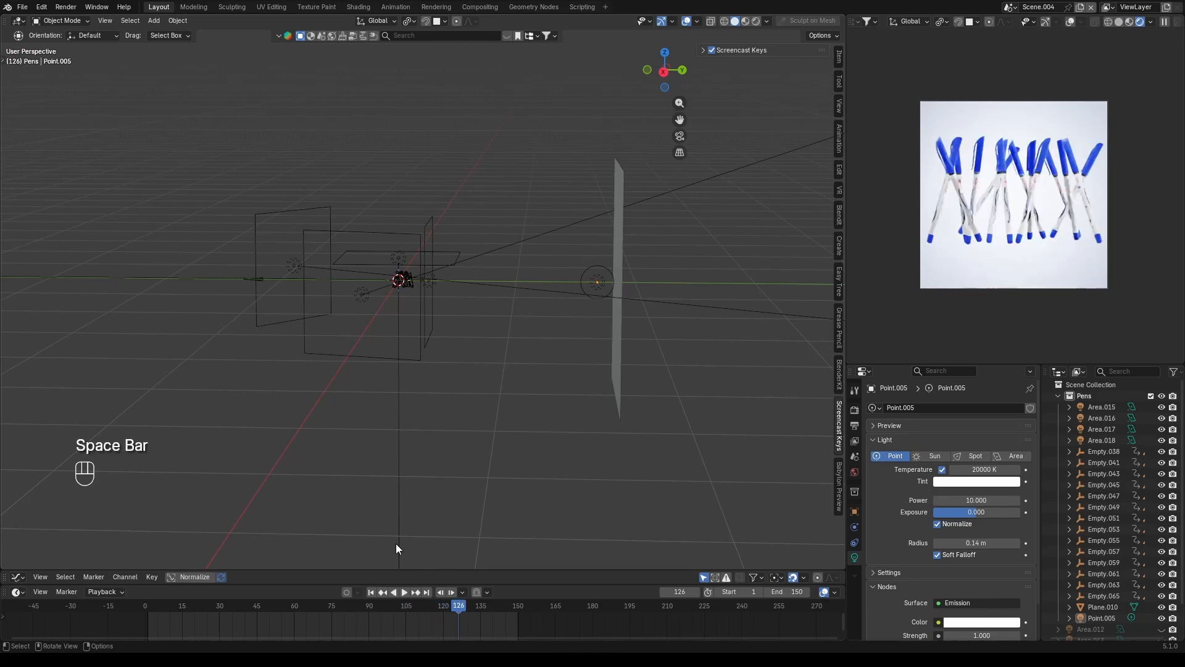
pyautogui.click(1129, 22)
pyautogui.click(370, 593)
pyautogui.press('space')
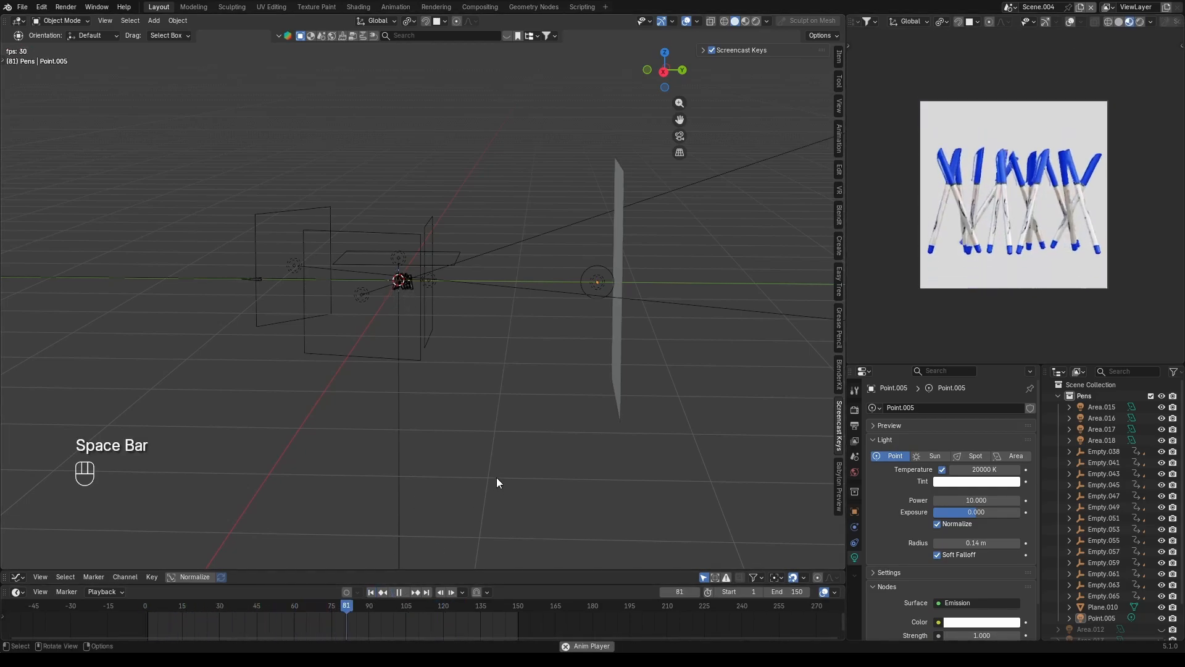
pyautogui.press('space')
pyautogui.click(372, 592)
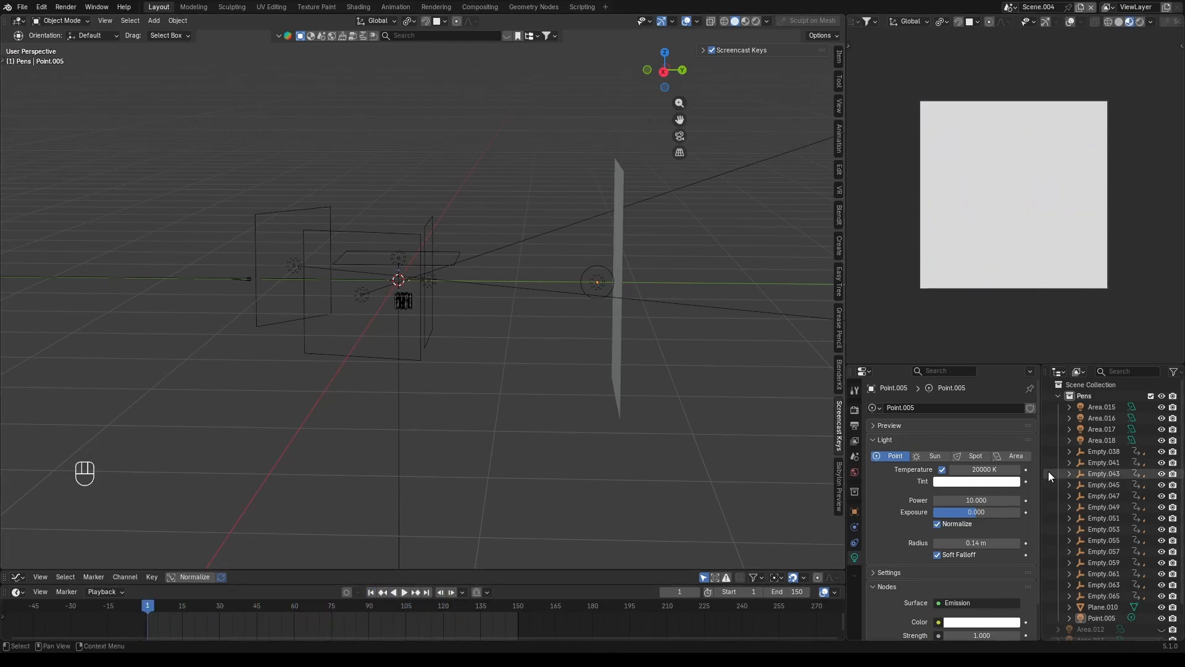
# - Select the four area lights in a widened outliner and move them out of the Pens collection
pyautogui.moveTo(1042, 471); pyautogui.dragTo(925, 454)
pyautogui.click(987, 439)
pyautogui.keyDown('shift'); pyautogui.click(981, 408); pyautogui.keyUp('shift')
pyautogui.moveTo(979, 409); pyautogui.dragTo(953, 389)
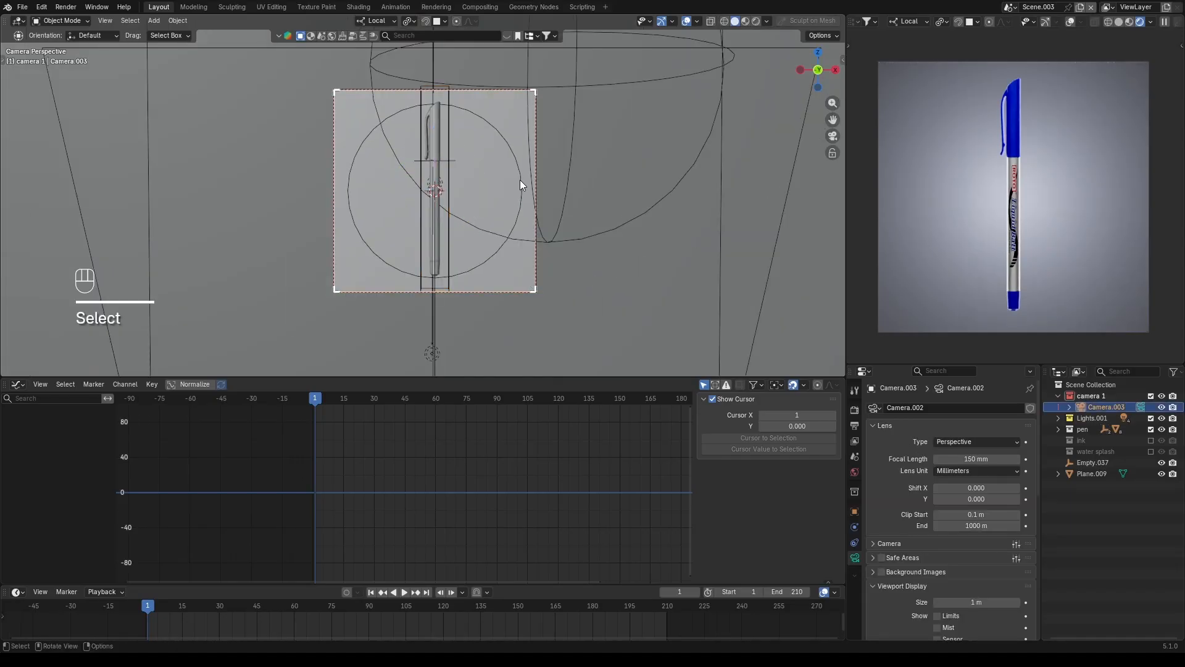
# - In Scene.003, roll the camera so the pen lies diagonally in frame, and keyframe the pen's empty at about 76° Z rotation on frame 1
pyautogui.press('r')
pyautogui.moveTo(679, 222); pyautogui.dragTo(681, 223)
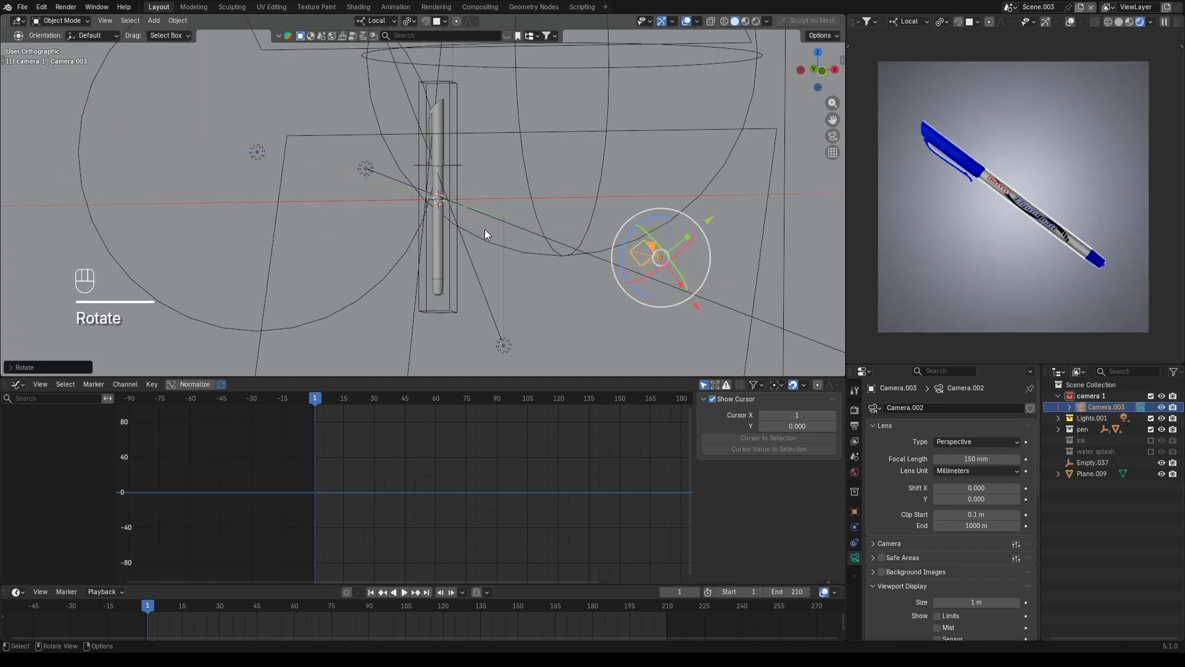
pyautogui.click(457, 205)
pyautogui.moveTo(460, 199); pyautogui.dragTo(437, 216)
pyautogui.press('i')
# - Rotate the pen's empty about its Z axis at frame 120, keyframe it and play the spin
pyautogui.moveTo(401, 616); pyautogui.dragTo(405, 618)
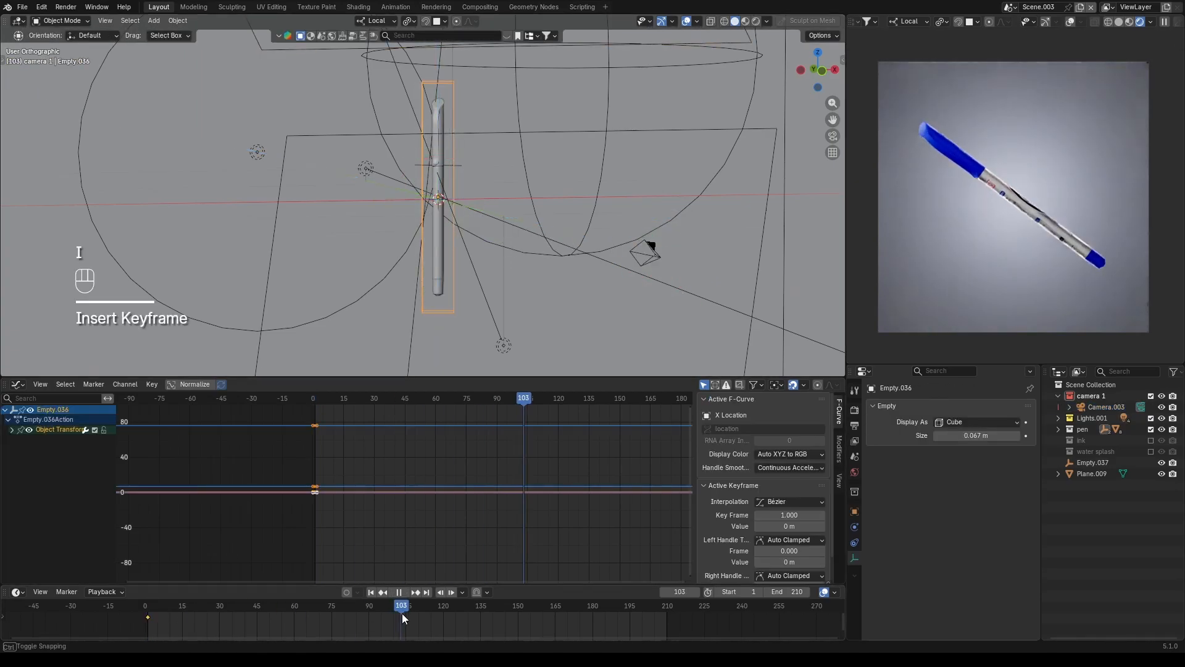
pyautogui.moveTo(477, 198); pyautogui.dragTo(482, 205)
pyautogui.moveTo(442, 242); pyautogui.dragTo(443, 242)
pyautogui.press('i')
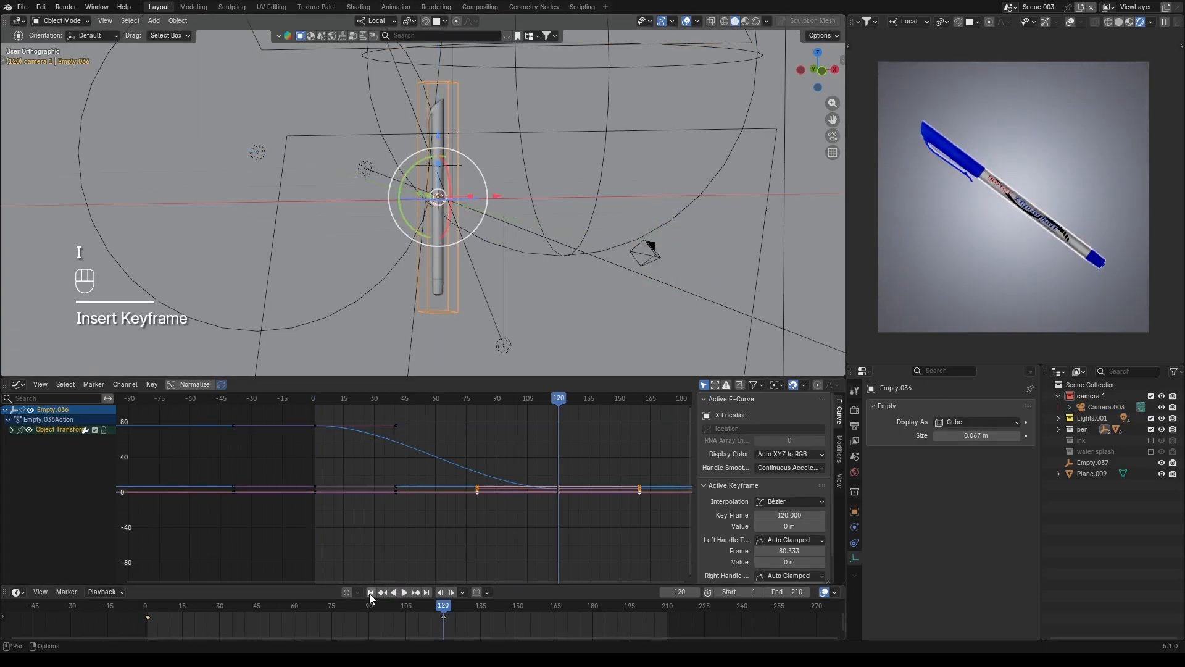
pyautogui.press('space')
pyautogui.press('space')
pyautogui.press('space')
# - Set the handles of the empty's Z rotation keyframe at frame 1 to Vector, play the result and return to the first frame
pyautogui.click(315, 425)
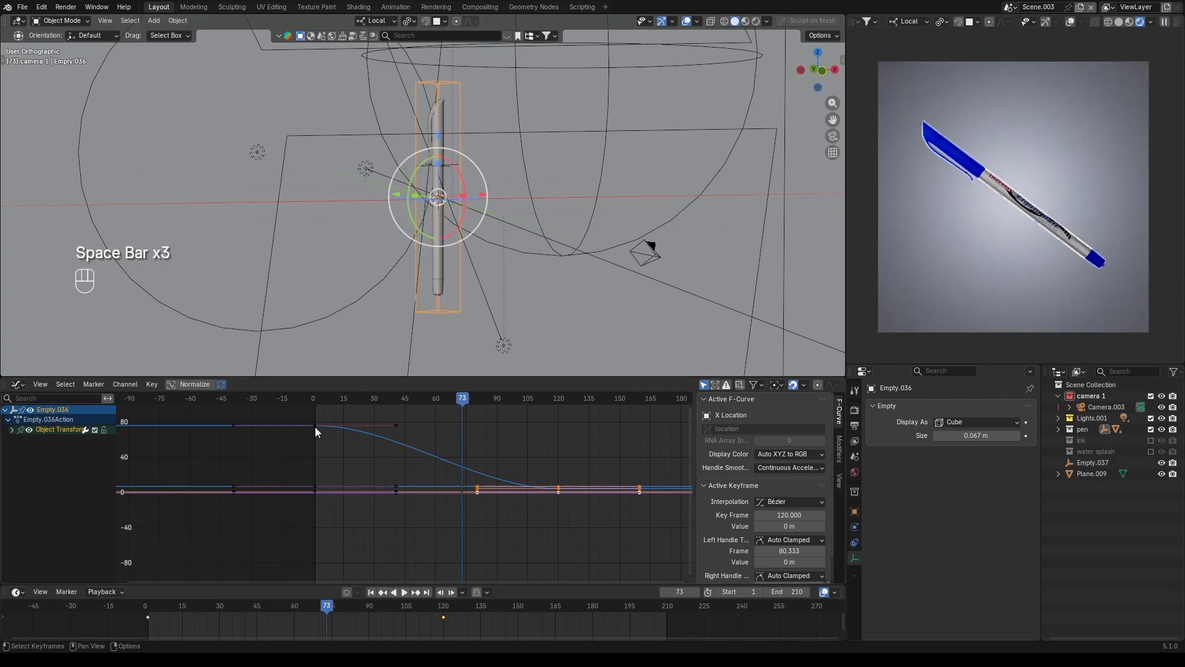
pyautogui.press('v')
pyautogui.click(300, 454)
pyautogui.press('space')
pyautogui.press('space')
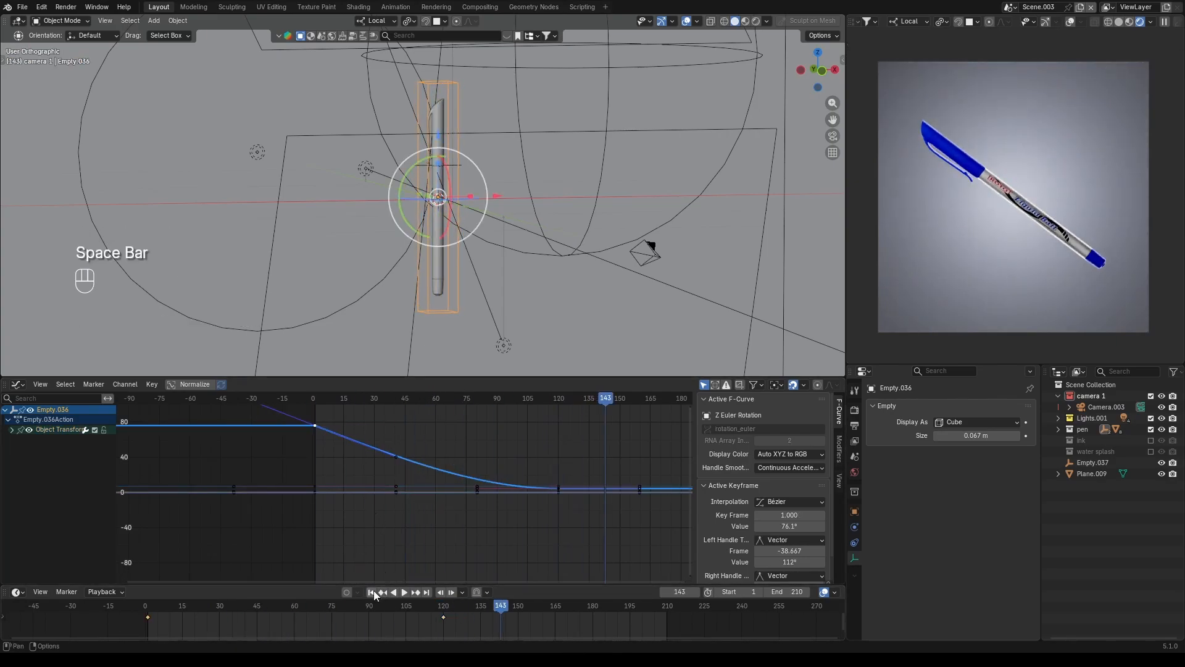
pyautogui.click(371, 591)
# - Move the camera close to the pen and up toward its cap, and keyframe it at frame 1
pyautogui.scroll(-6, 514, 234)
pyautogui.click(499, 213)
pyautogui.moveTo(506, 217); pyautogui.dragTo(784, 239, button='middle')
pyautogui.moveTo(789, 231); pyautogui.dragTo(571, 247)
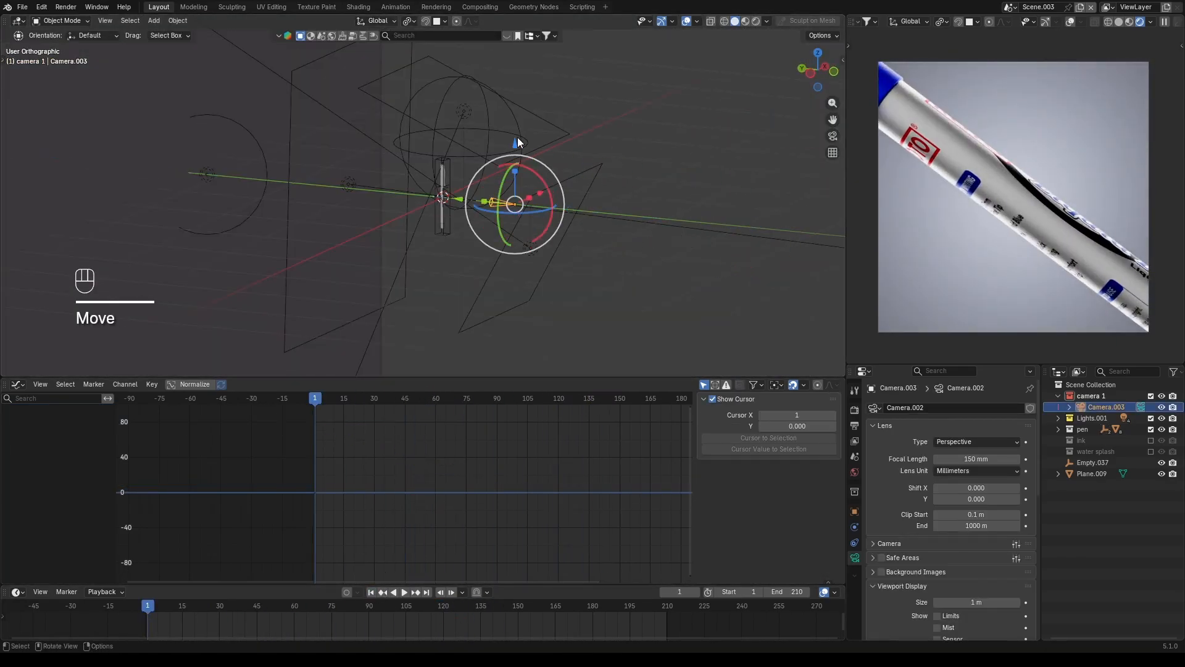
pyautogui.moveTo(516, 141); pyautogui.dragTo(505, 126)
pyautogui.press('i')
# - Lower the camera along Z at frame 150, keyframe it and play the camera move
pyautogui.moveTo(149, 607); pyautogui.dragTo(148, 608)
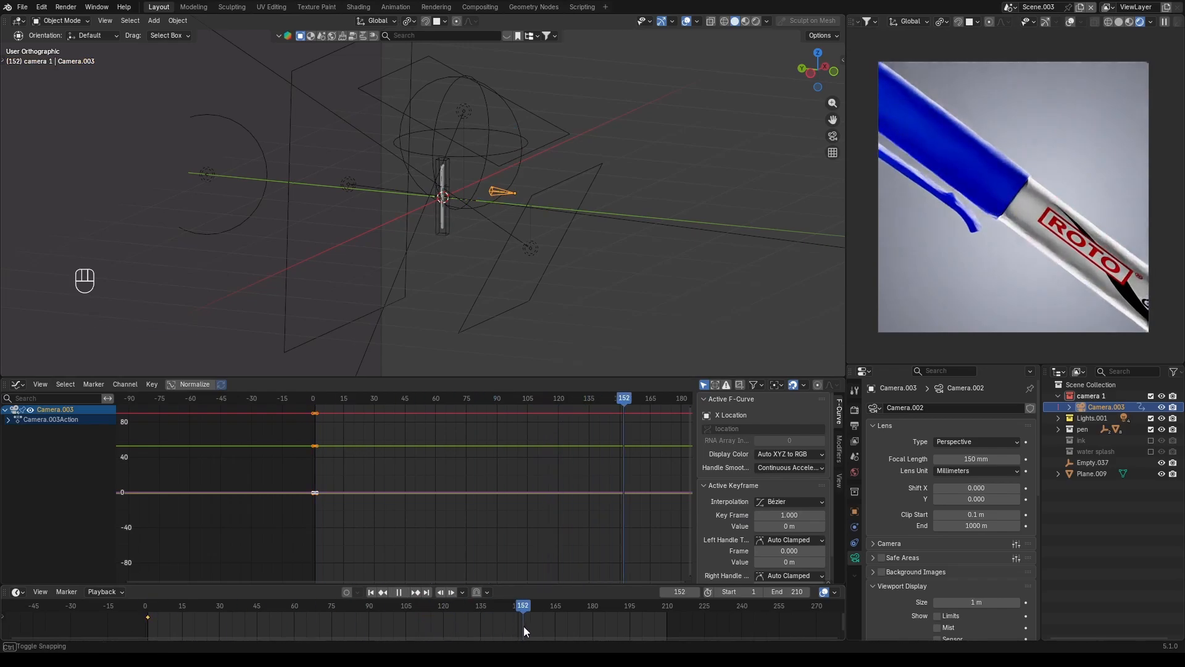
pyautogui.moveTo(514, 128); pyautogui.dragTo(515, 136)
pyautogui.press('i')
pyautogui.press('space')
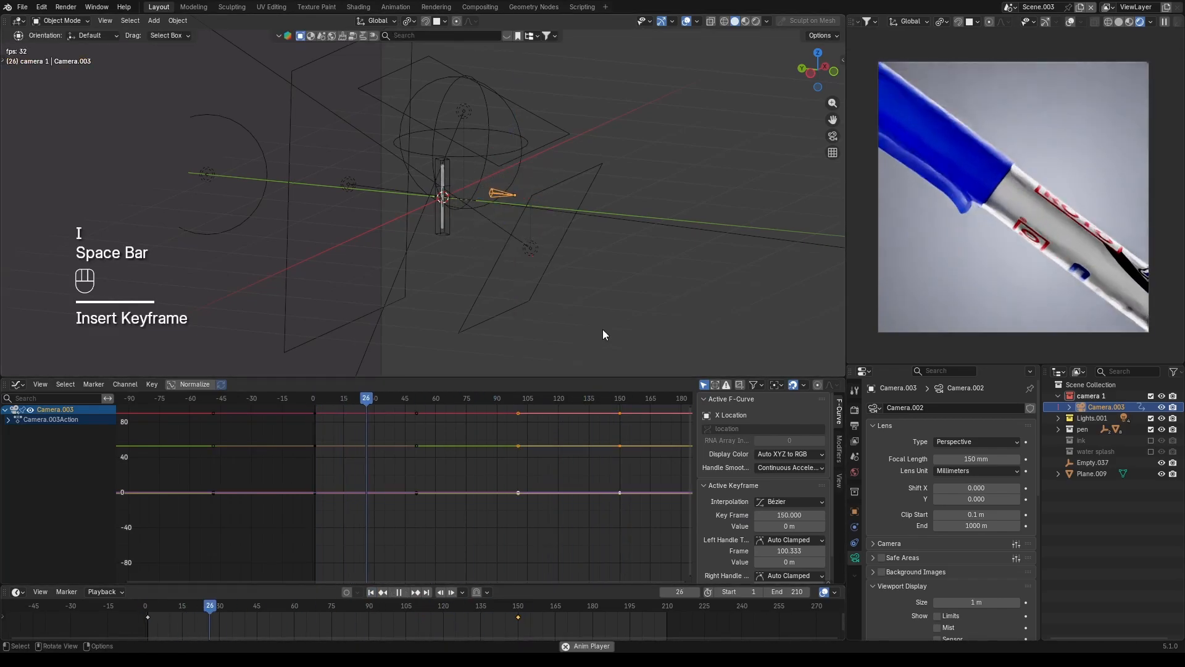
pyautogui.press('space')
# - Set the handles of all the camera keyframes to Vector and play the animation
pyautogui.press('a')
pyautogui.press('c')
pyautogui.press('v')
pyautogui.click(419, 616)
pyautogui.press('space')
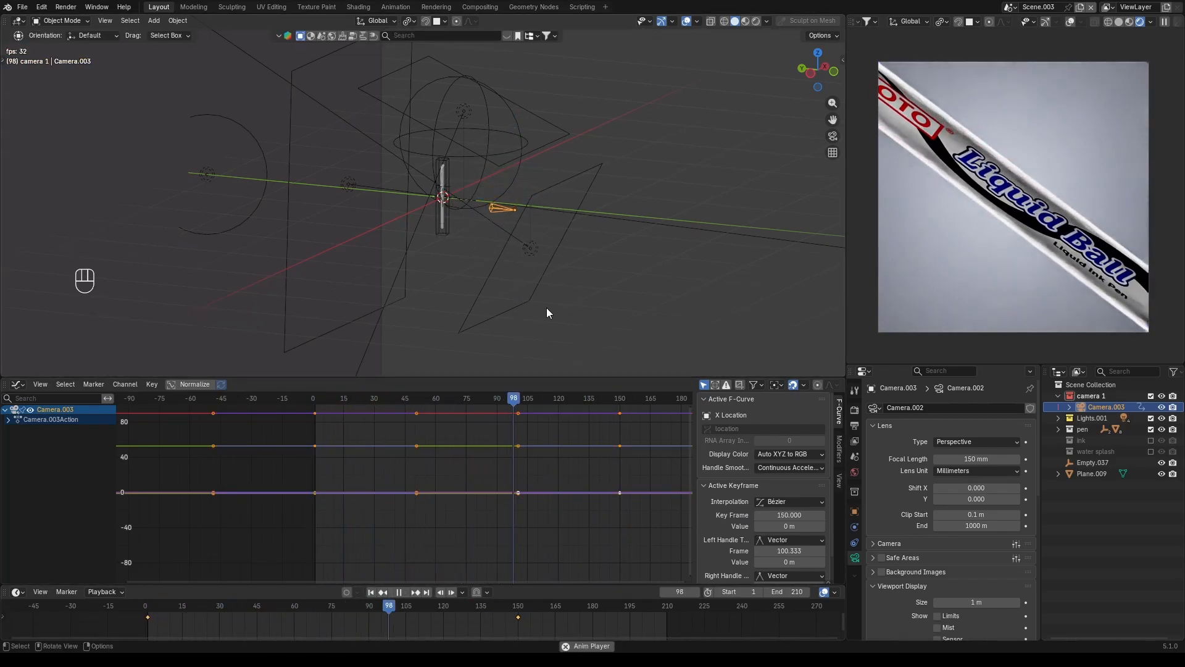
# - Adjust the power of the area light above the pen and set the area light below the camera to 21.3
pyautogui.click(541, 145)
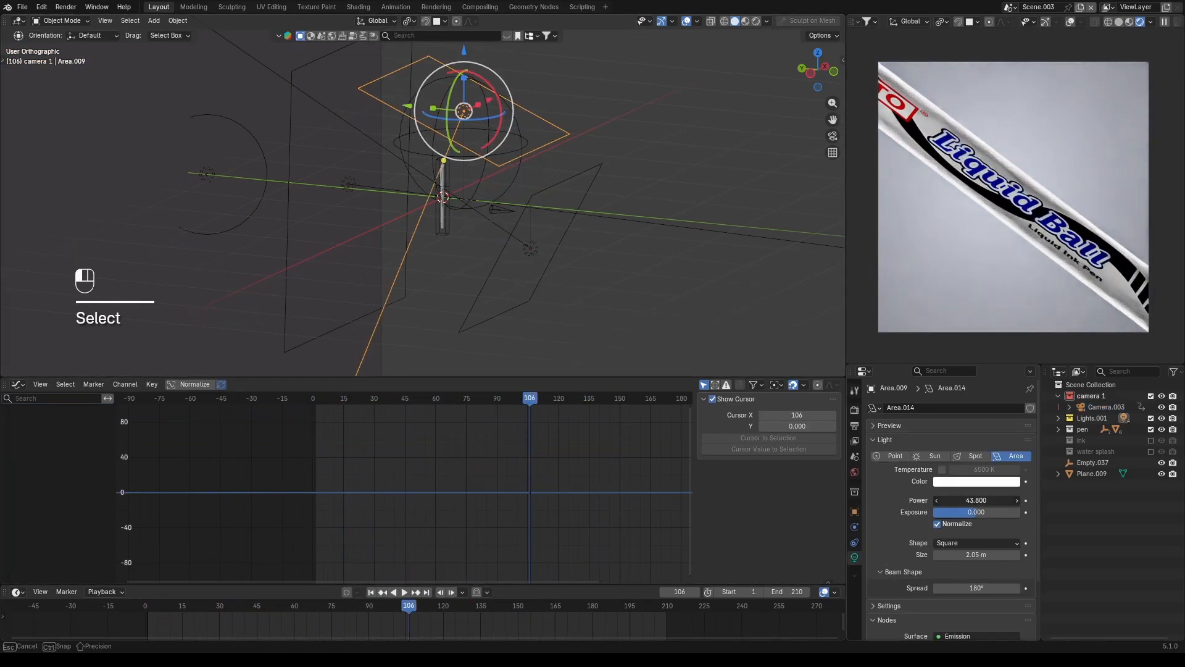
pyautogui.click(540, 252)
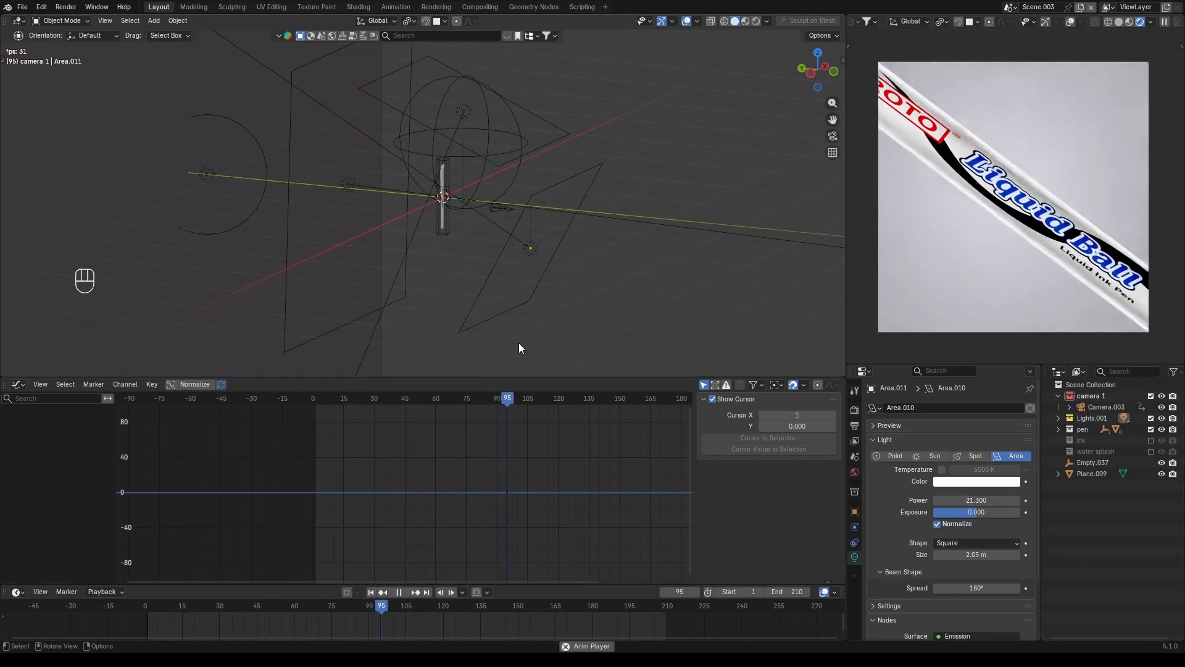
pyautogui.press('space')
# - Isolate the camera's Z Location curve in an enlarged graph editor and frame it
pyautogui.moveTo(473, 606); pyautogui.dragTo(269, 608)
pyautogui.click(497, 201)
pyautogui.click(35, 387)
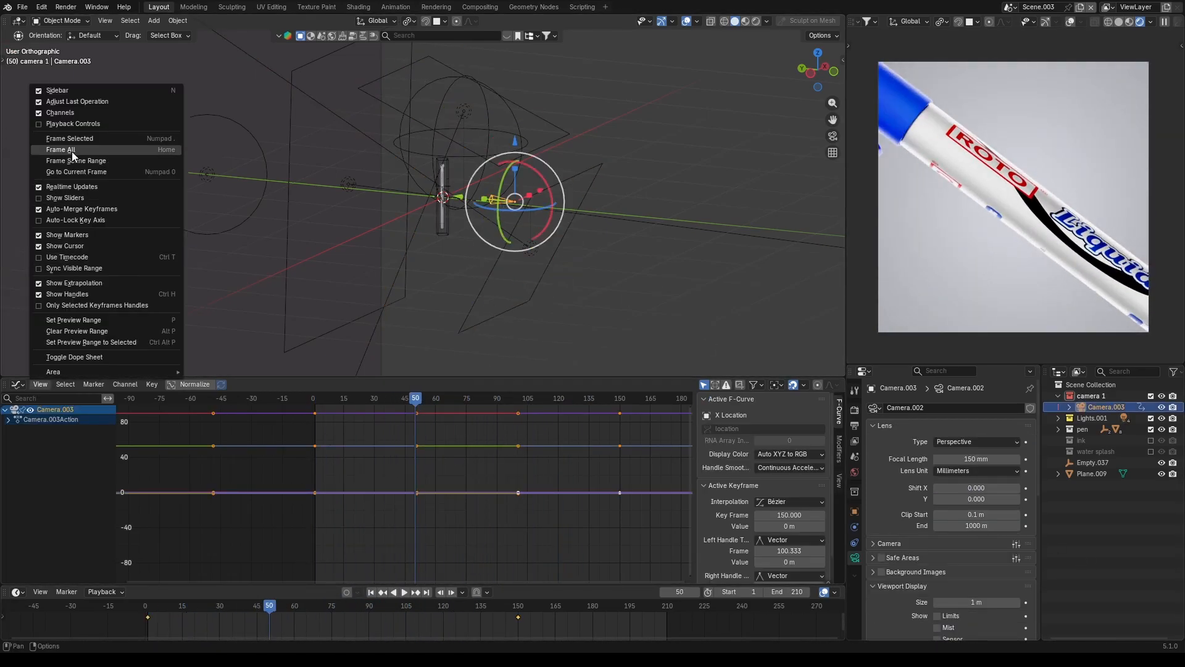
pyautogui.click(72, 151)
pyautogui.moveTo(455, 376); pyautogui.dragTo(455, 260)
pyautogui.click(43, 342)
pyautogui.hotkey('shift', 'h')
pyautogui.press('q')
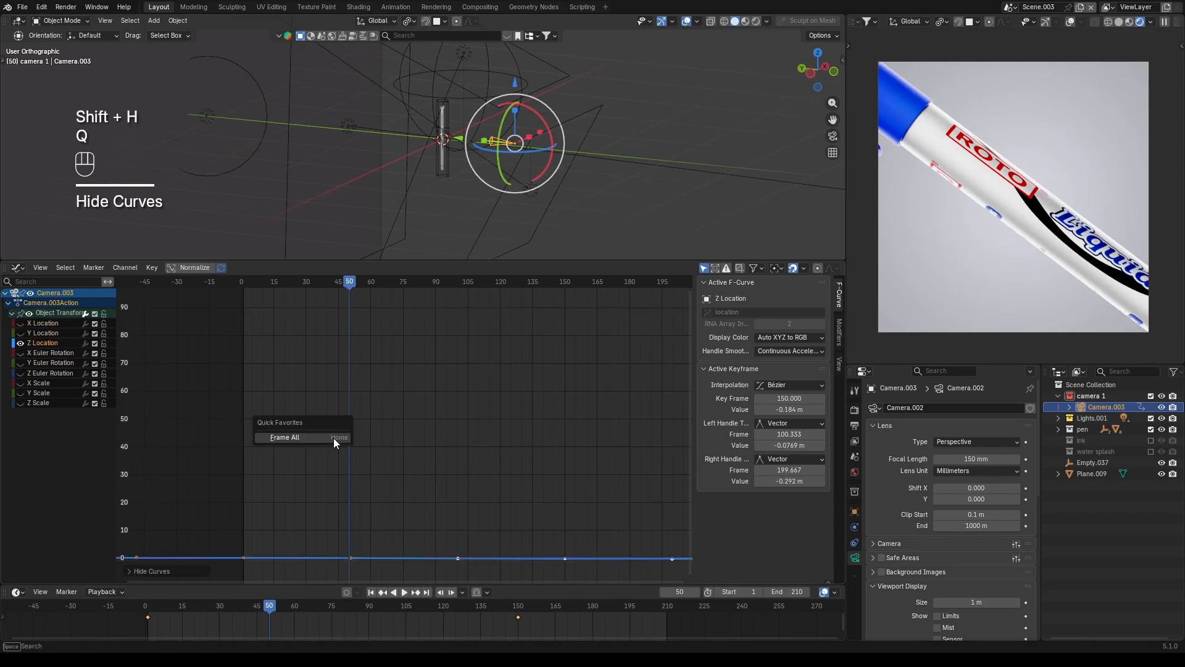
pyautogui.click(333, 439)
# - Try easing the end of the Z Location curve by reshaping the left handle of the frame 150 keyframe
pyautogui.click(459, 459)
pyautogui.press('g')
pyautogui.press('y')
pyautogui.click(446, 520)
pyautogui.press('space')
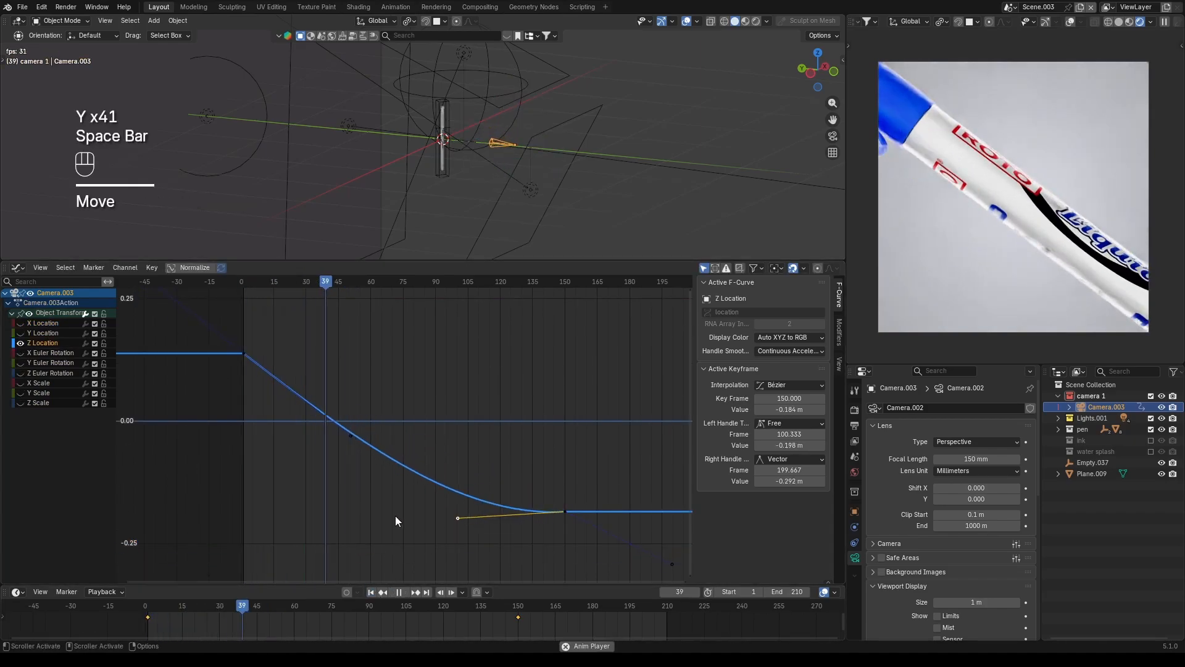
pyautogui.click(473, 523)
pyautogui.press('g')
pyautogui.press('g')
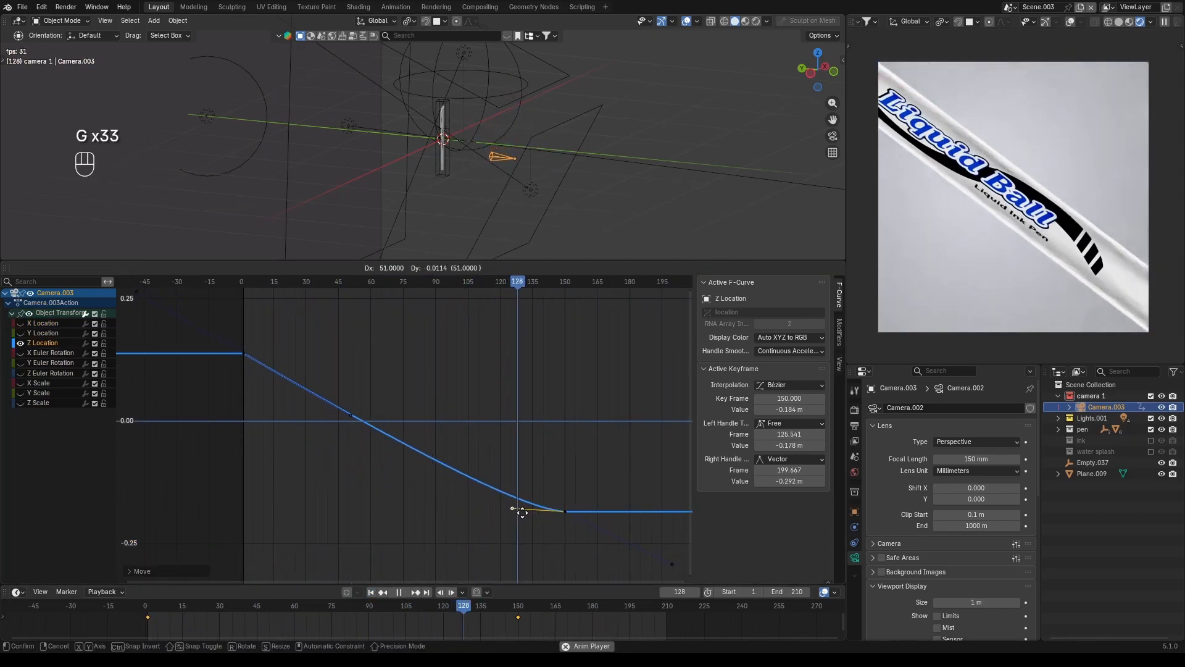
pyautogui.click(506, 514)
# - Try an S-shaped Z Location curve by reshaping the right handle at frame 1 and the left handle at frame 150
pyautogui.click(350, 466)
pyautogui.press('g')
pyautogui.click(349, 389)
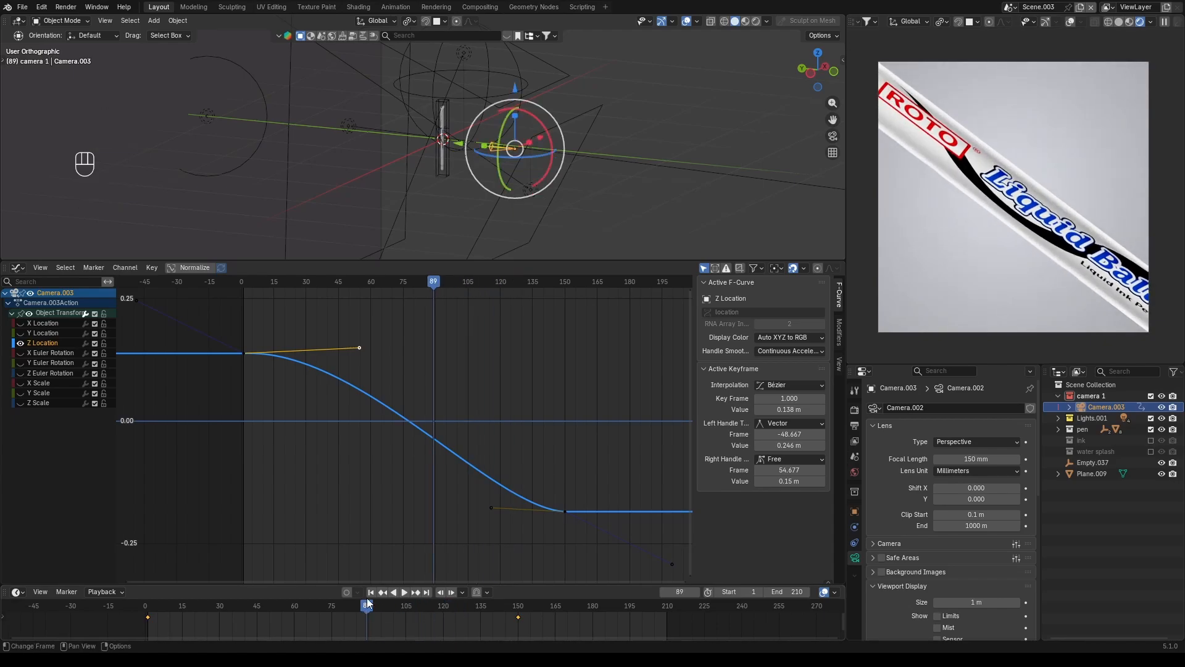
pyautogui.press('g')
pyautogui.click(520, 410)
pyautogui.click(487, 515)
pyautogui.press('g')
pyautogui.click(438, 526)
pyautogui.press('space')
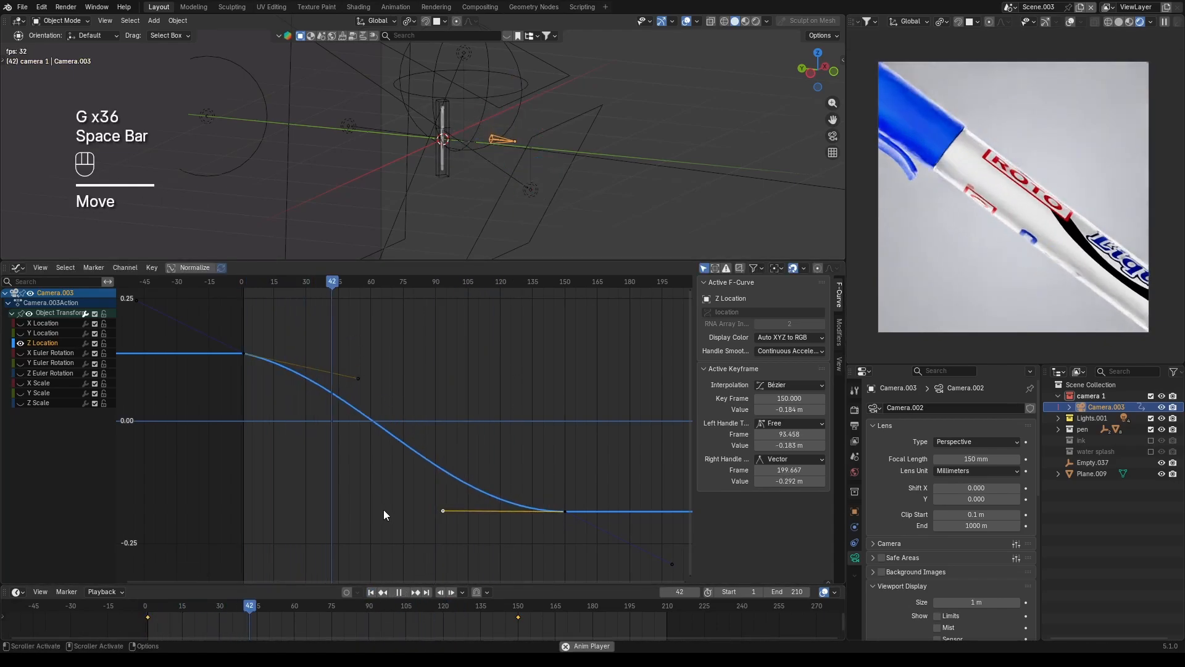
# - Use the camera height at frame 45 as the starting keyframe by moving it to frame 1
pyautogui.press('space')
pyautogui.press('space')
pyautogui.click(309, 615)
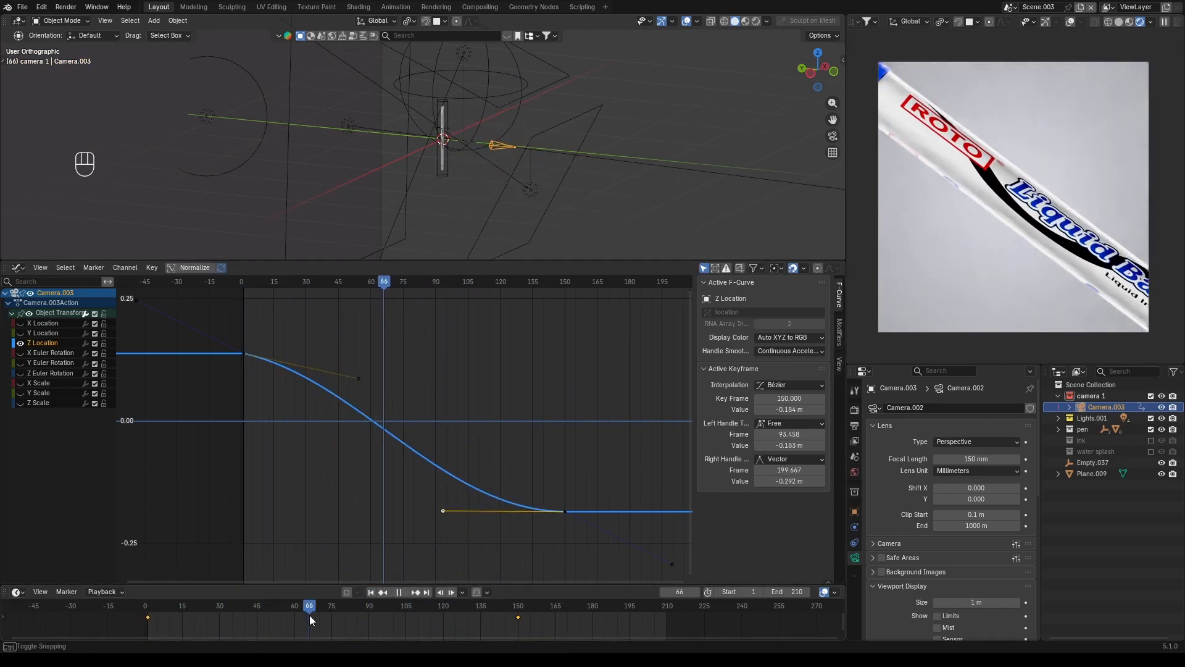
pyautogui.press('space')
pyautogui.click(289, 624)
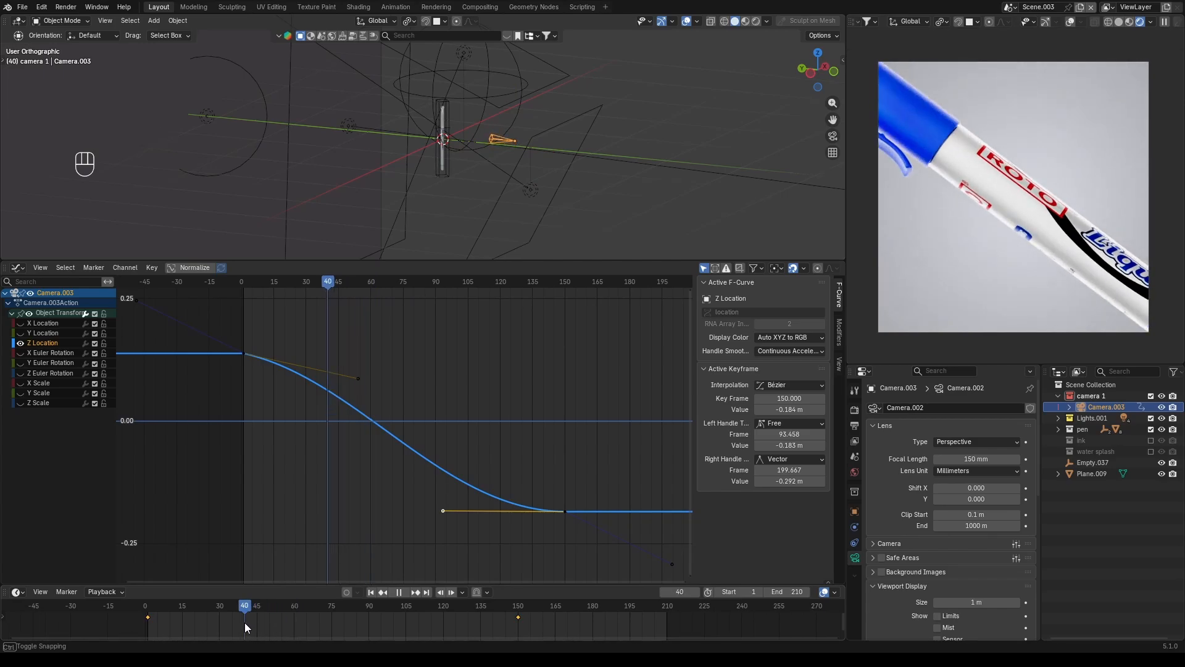
pyautogui.press('space')
pyautogui.click(257, 616)
pyautogui.press('g')
pyautogui.click(148, 617)
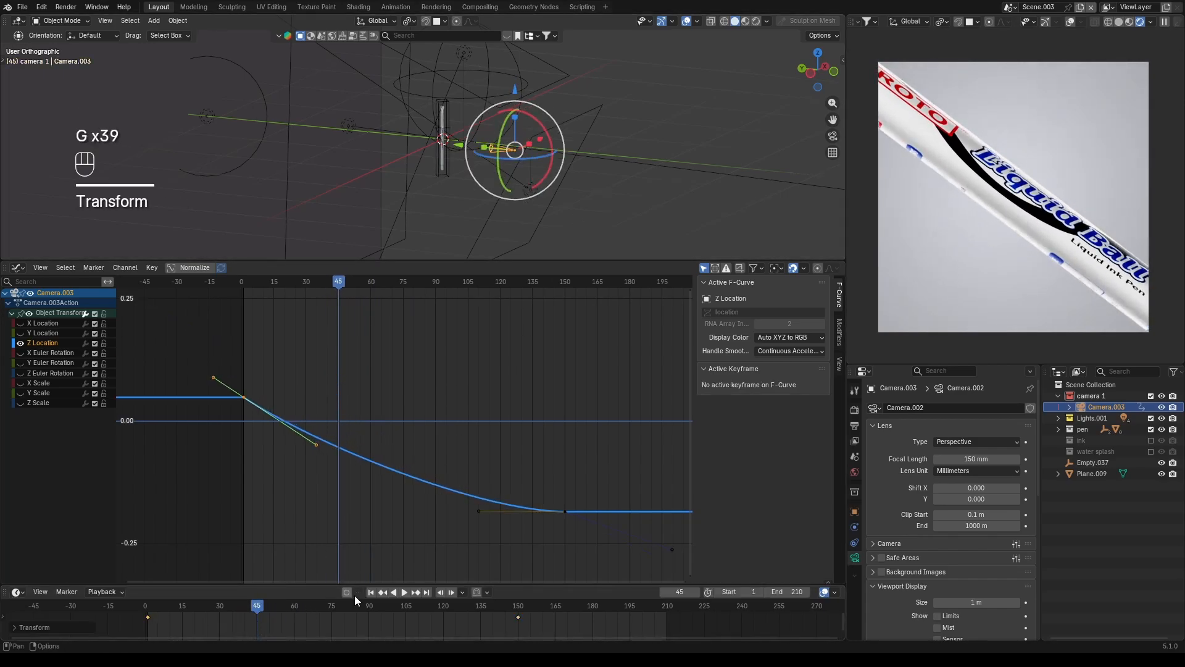
# - Keyframe the camera at frame 120, move that keyframe to frame 150 as the new end position and play the result
pyautogui.press('space')
pyautogui.press('space')
pyautogui.moveTo(456, 608); pyautogui.dragTo(443, 612)
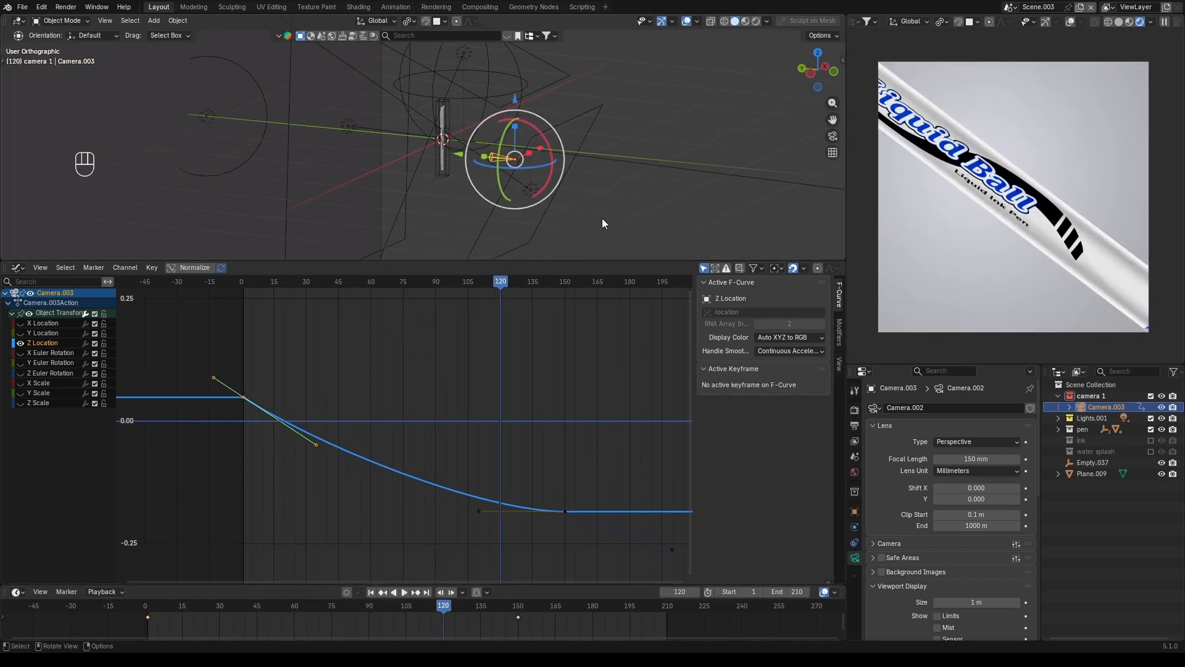
pyautogui.press('i')
pyautogui.press('g')
pyautogui.click(524, 619)
pyautogui.click(371, 591)
pyautogui.press('space')
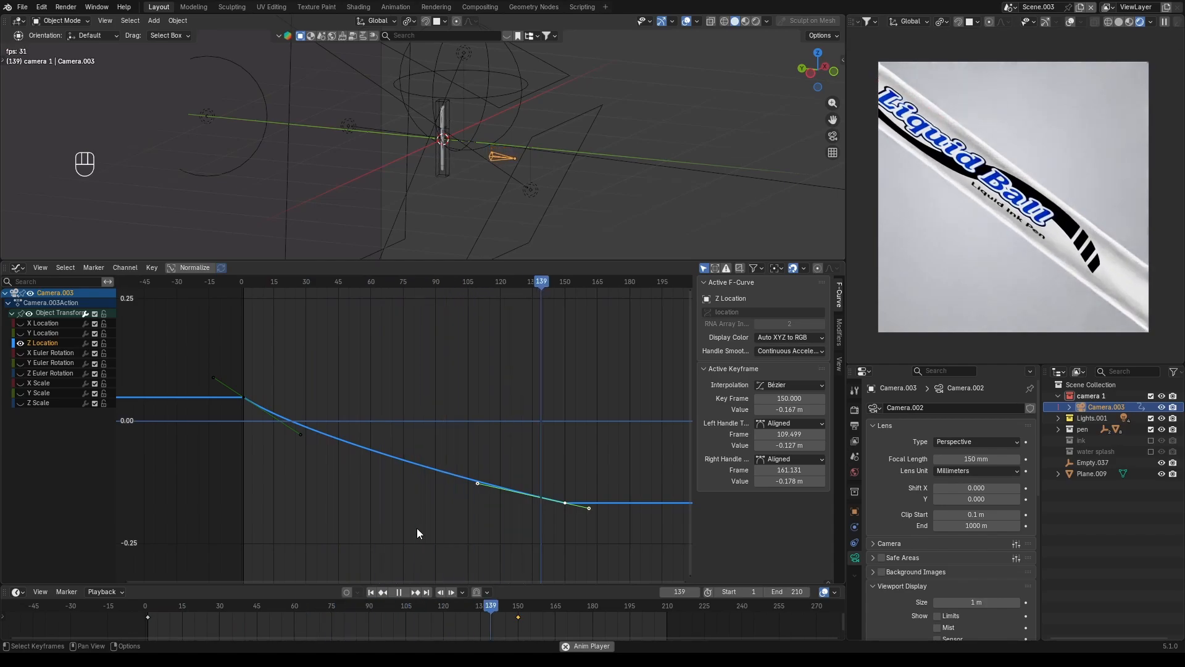
# - Make the camera's Z movement linear by setting all keyframe handles to Vector, save the file and play the animation
pyautogui.press('a')
pyautogui.press('c')
pyautogui.press('v')
pyautogui.click(385, 498)
pyautogui.press('space')
pyautogui.hotkey('ctrl', 's')
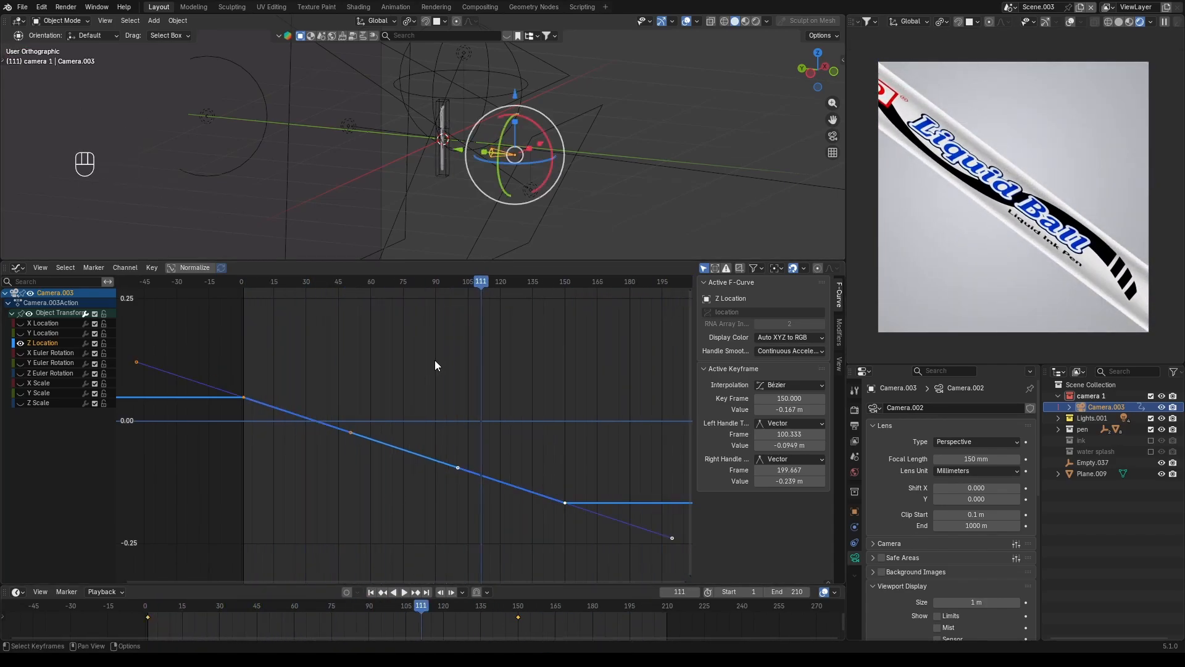
pyautogui.press('space')
pyautogui.press('space')
pyautogui.press('space')
pyautogui.click(208, 115)
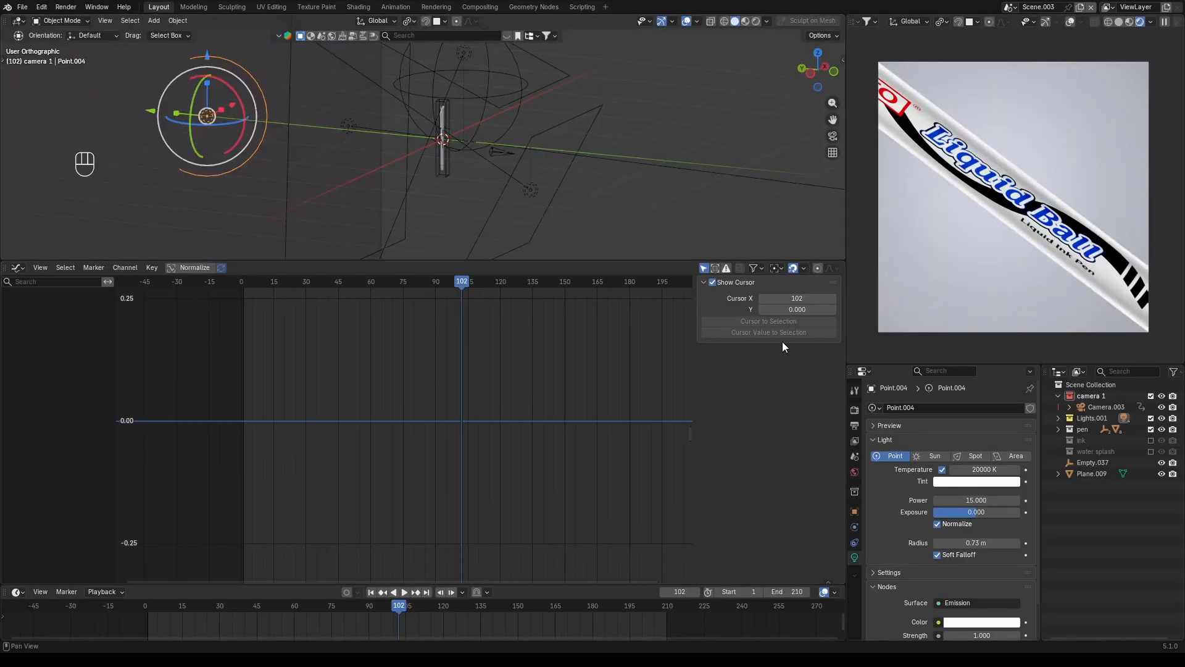
pyautogui.moveTo(976, 500); pyautogui.dragTo(963, 500)
pyautogui.press('Escape')
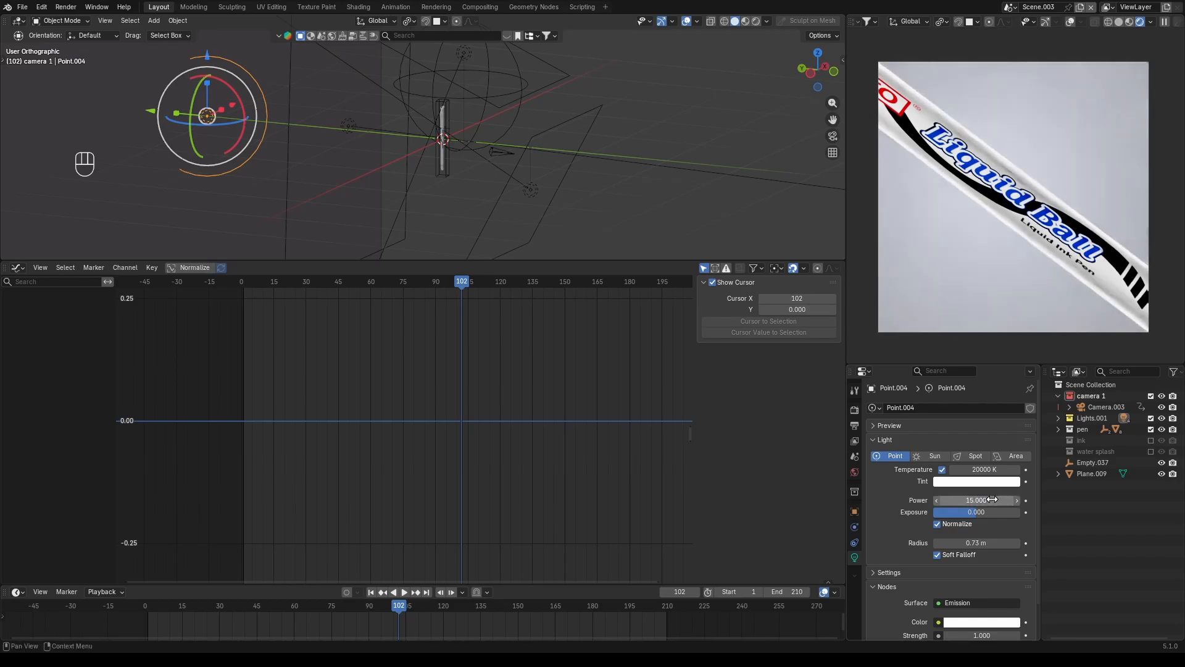
# - Review the scene's output settings and render the animation
pyautogui.click(855, 425)
pyautogui.scroll(-5, 988, 494)
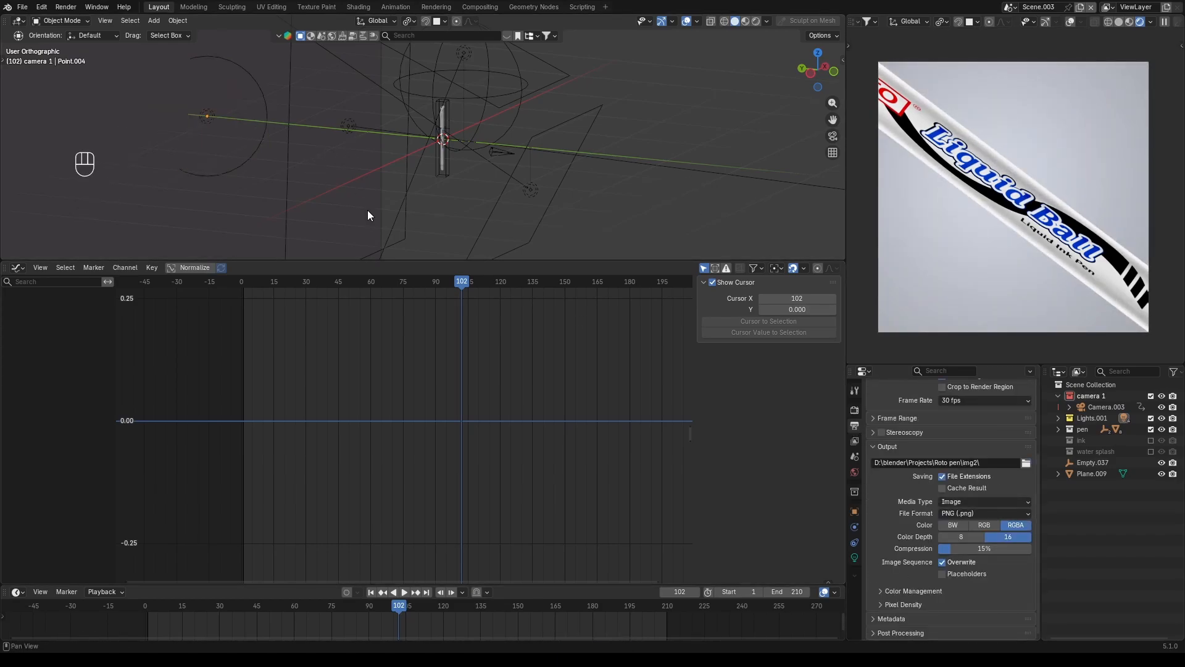
pyautogui.hotkey('ctrl', 'F12')
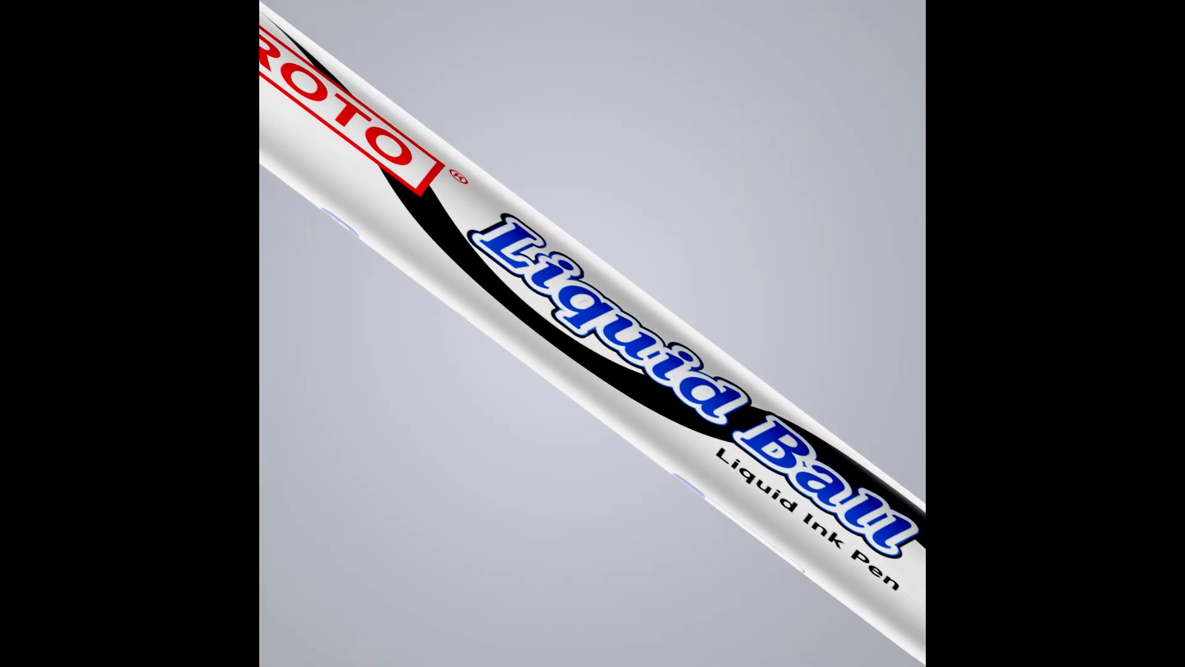
# - In Scene.005, examine the book from the front and right views with the book selected
pyautogui.press('KP_1')
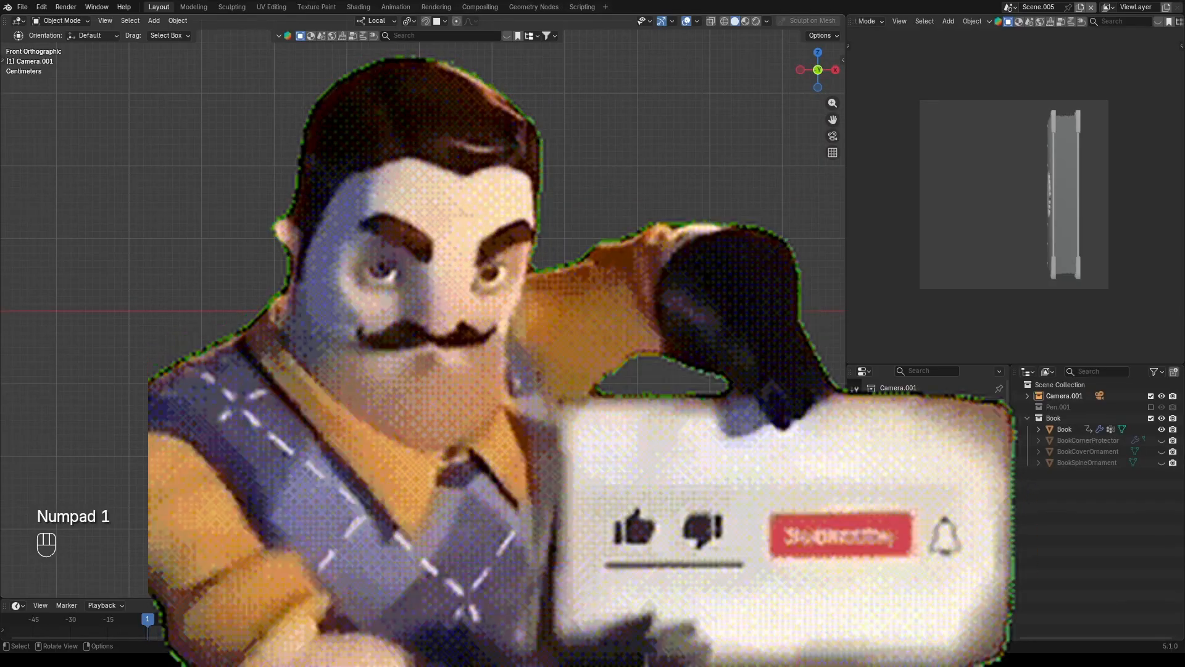
pyautogui.press('KP_3')
pyautogui.press('KP_1')
pyautogui.moveTo(433, 297); pyautogui.dragTo(417, 337, button='middle')
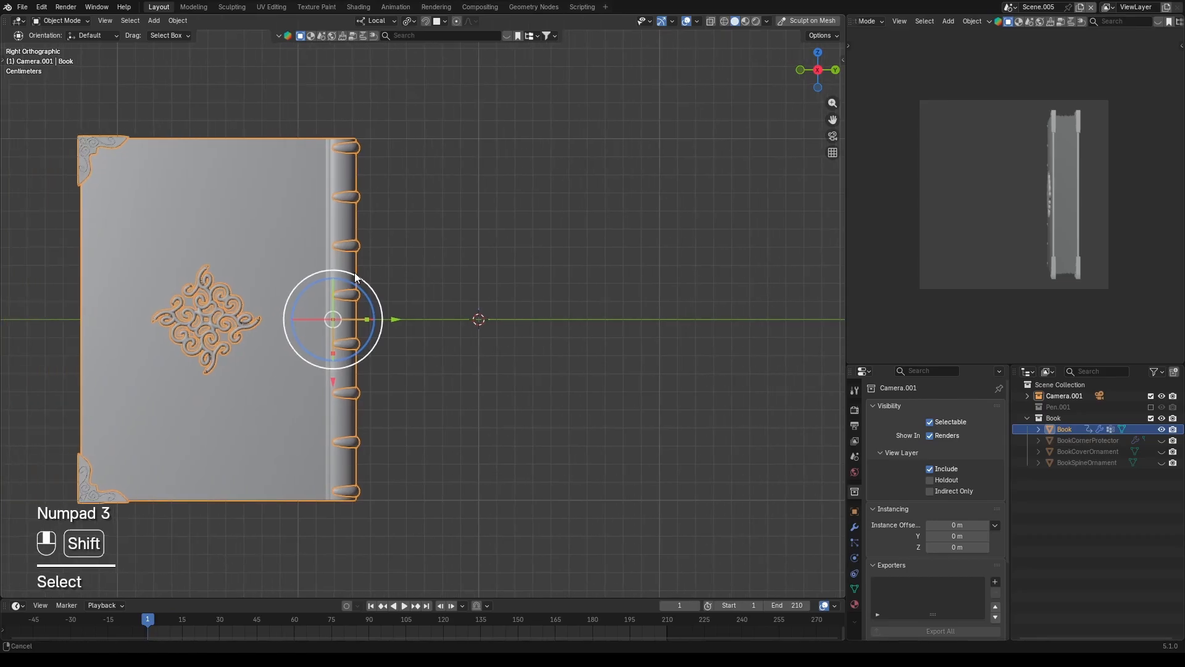
pyautogui.keyDown('shift'); pyautogui.moveTo(346, 273); pyautogui.dragTo(584, 254, button='middle'); pyautogui.keyUp('shift')
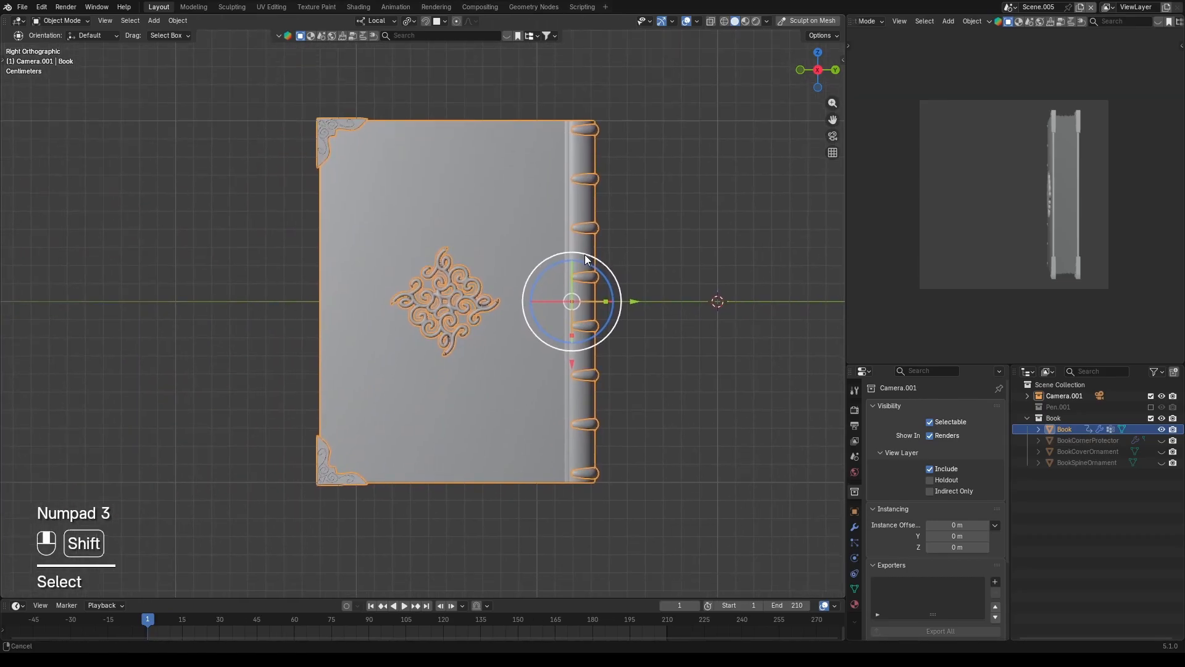
pyautogui.click(746, 405)
pyautogui.click(553, 337)
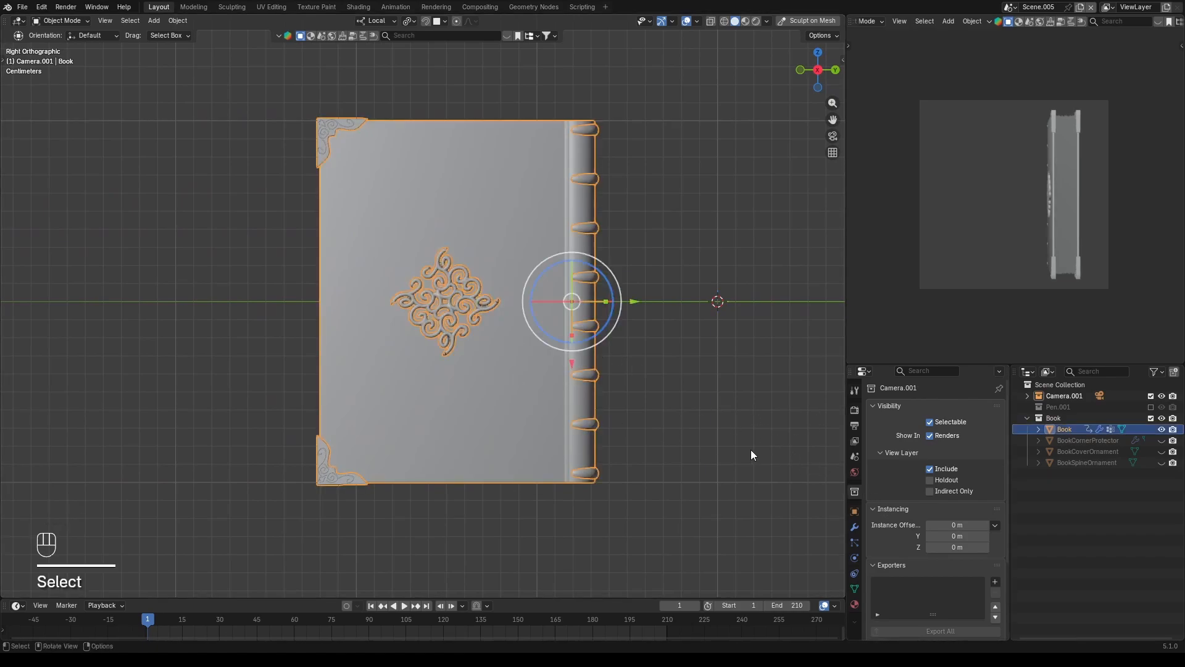
# - Remove the cover ornament, corner protector and spine ornament objects from the Book modifier and set Back Bulge to 0.043
pyautogui.click(854, 528)
pyautogui.scroll(-10, 902, 526)
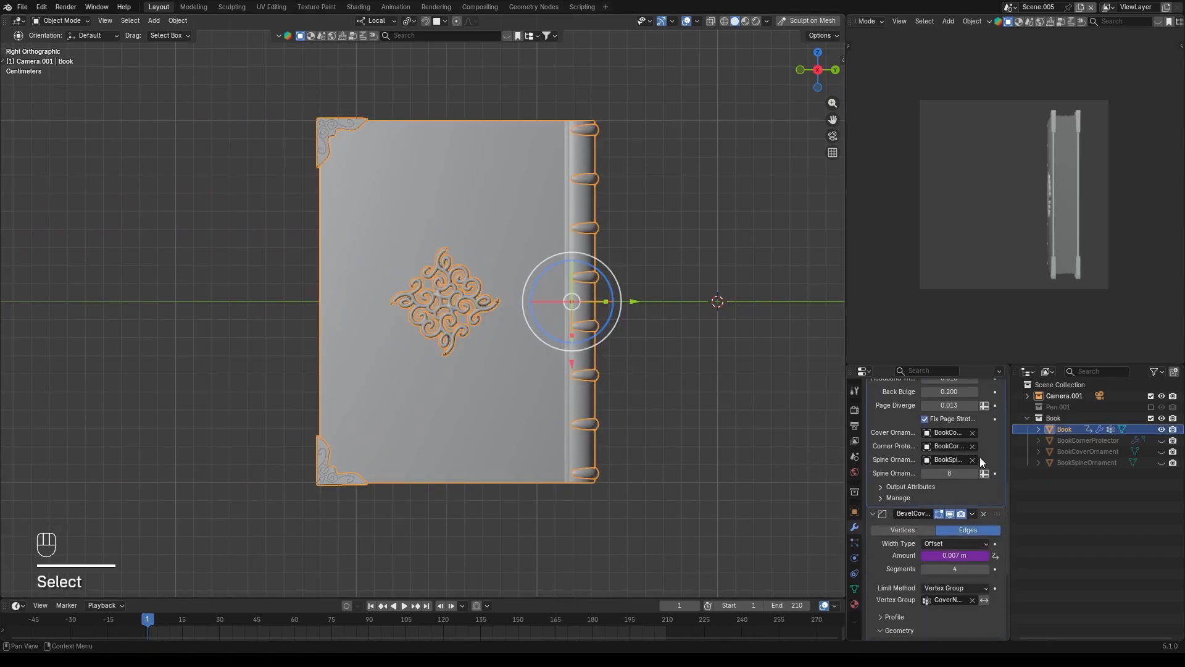
pyautogui.click(973, 458)
pyautogui.click(972, 445)
pyautogui.click(972, 432)
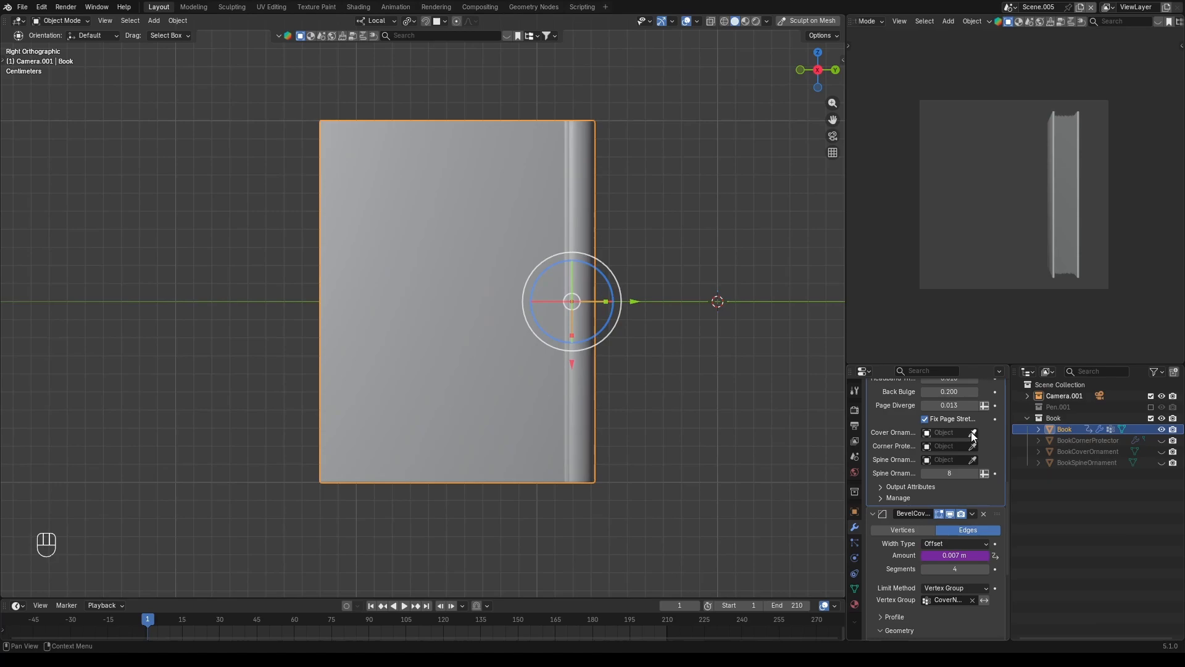
pyautogui.click(735, 428)
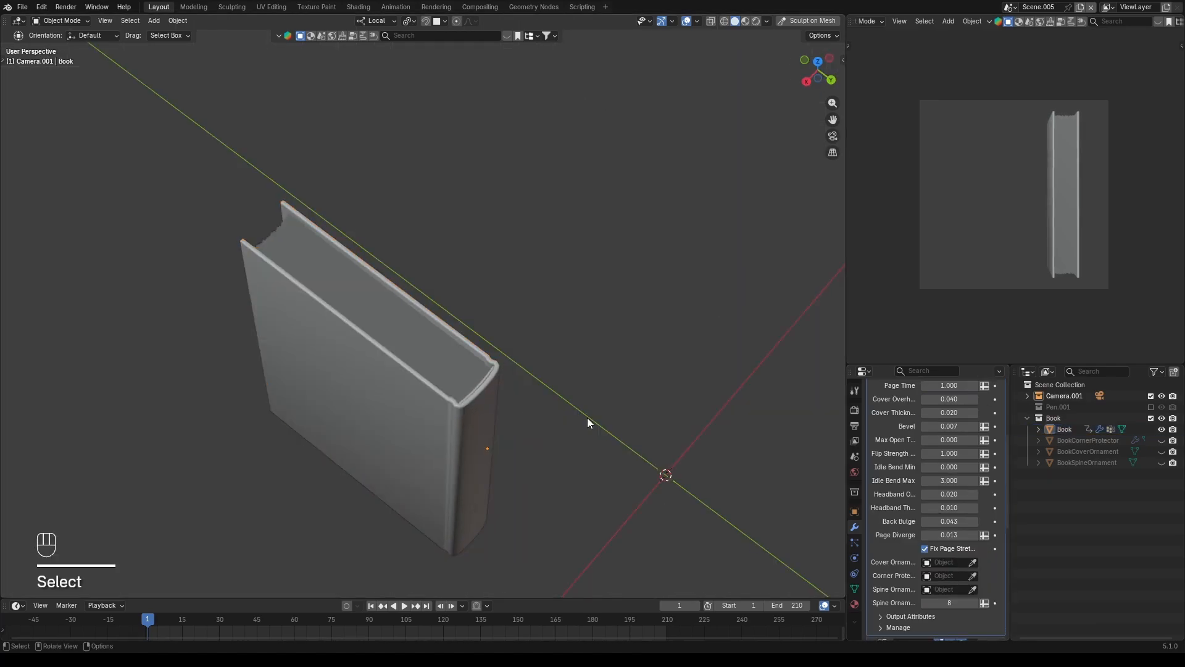
# - Clear the book's rotation so that it lies flat
pyautogui.press('KP_1')
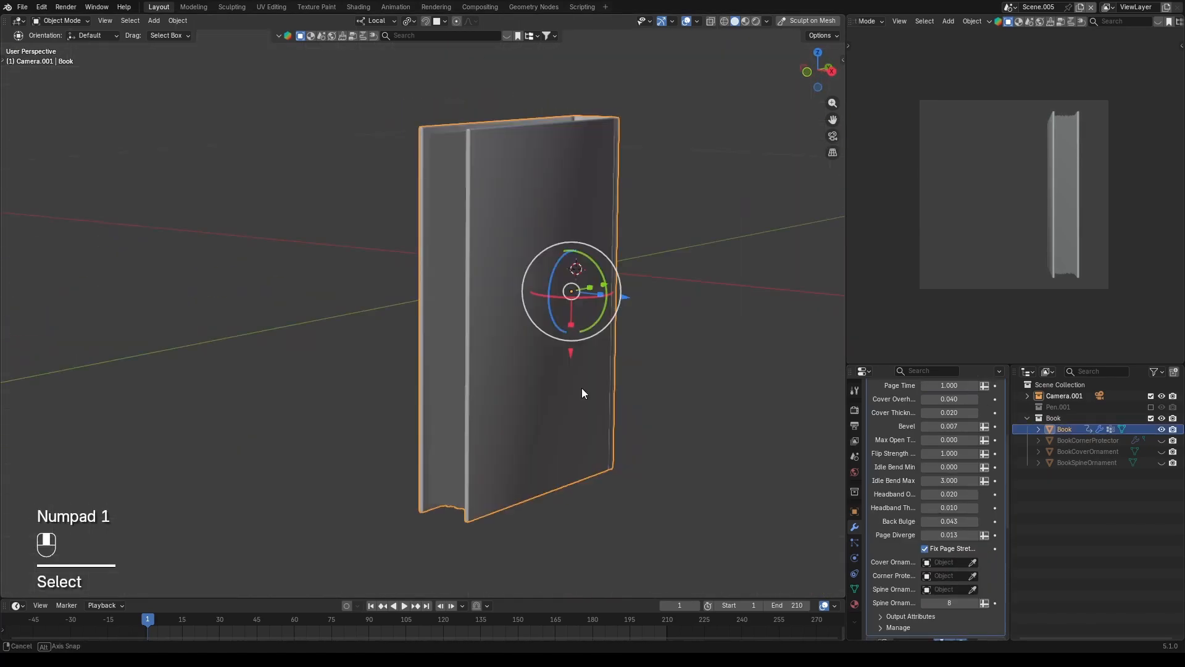
pyautogui.press('KP_1')
pyautogui.moveTo(538, 279); pyautogui.dragTo(458, 234)
pyautogui.press('r')
pyautogui.press('x')
pyautogui.press('KP_9')
pyautogui.hotkey('alt', 'r')
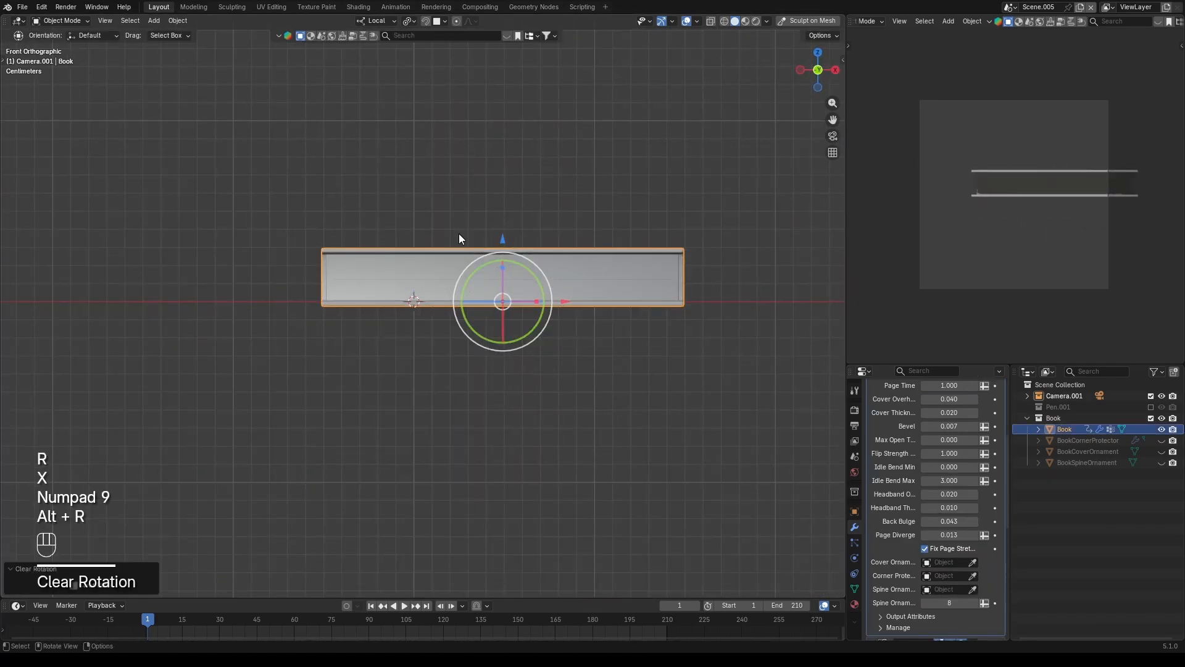
pyautogui.hotkey('alt', 'r')
pyautogui.hotkey('alt', 'r')
pyautogui.moveTo(772, 285); pyautogui.dragTo(633, 343, button='middle')
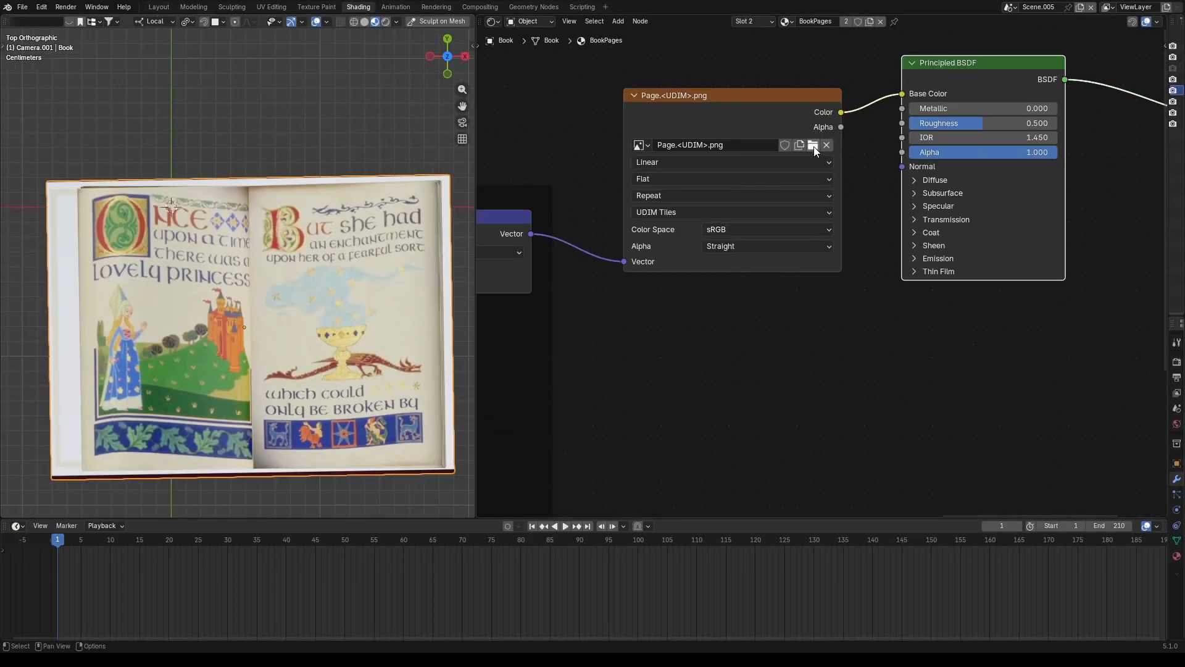
# - In the BookPages material, feed Base Color from a duplicated image texture loaded with the lined-page JPG, and reduce the book's Progress
pyautogui.hotkey('shift', 'd')
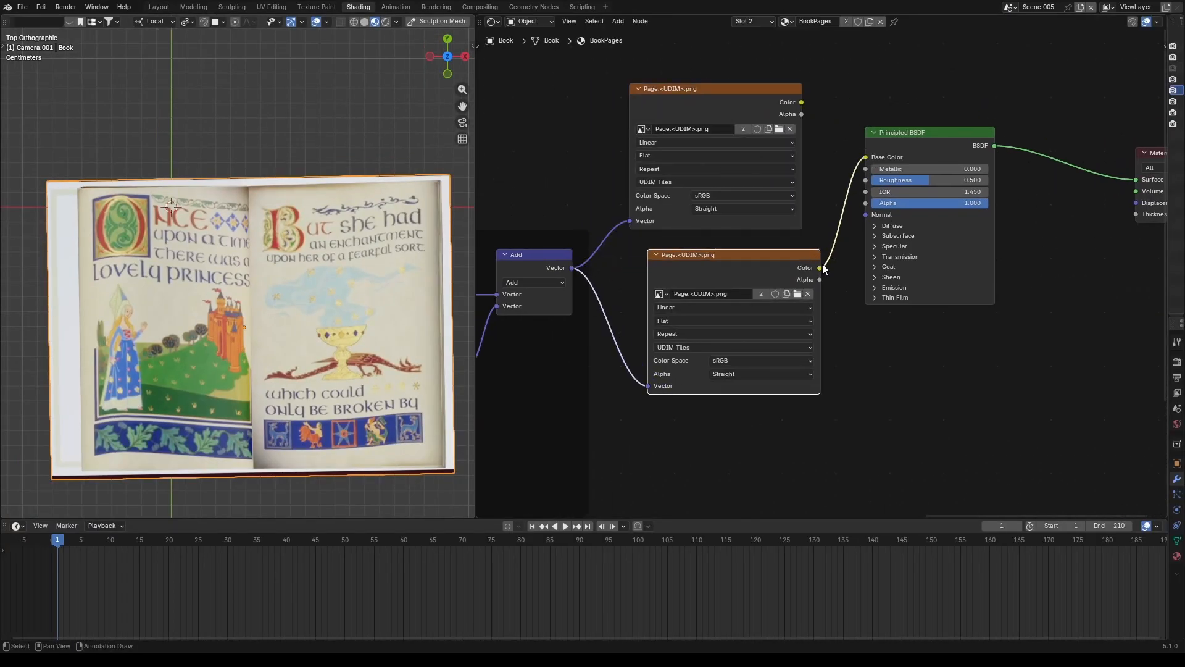
pyautogui.click(807, 293)
pyautogui.click(769, 290)
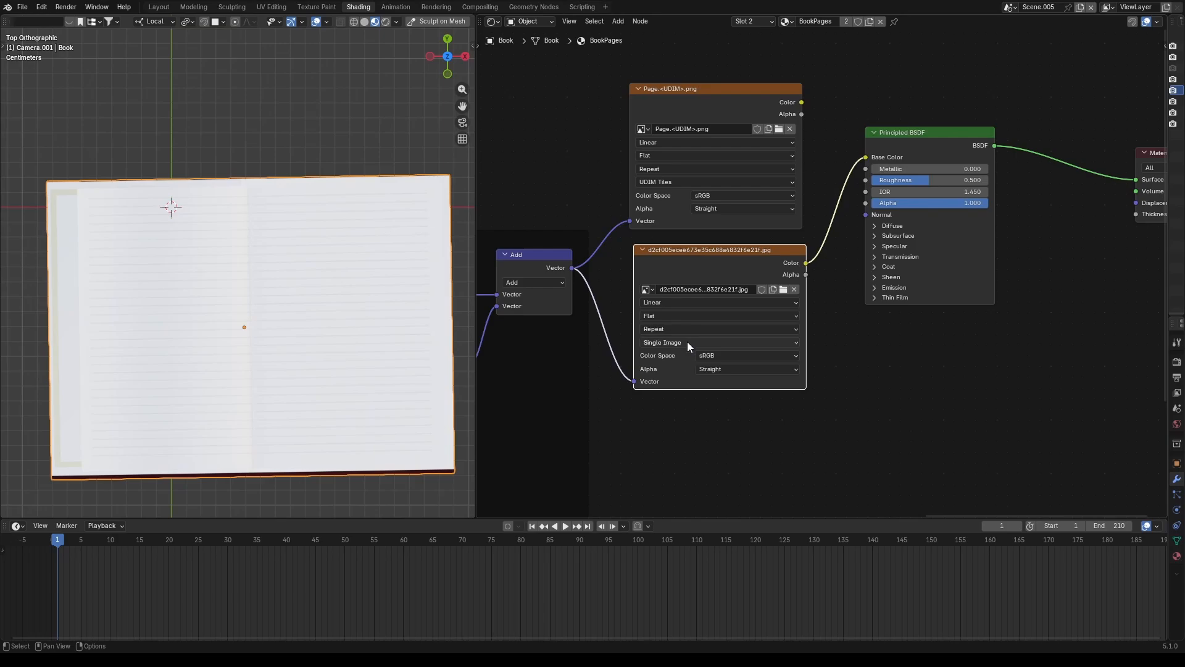
pyautogui.moveTo(1166, 342); pyautogui.dragTo(943, 342)
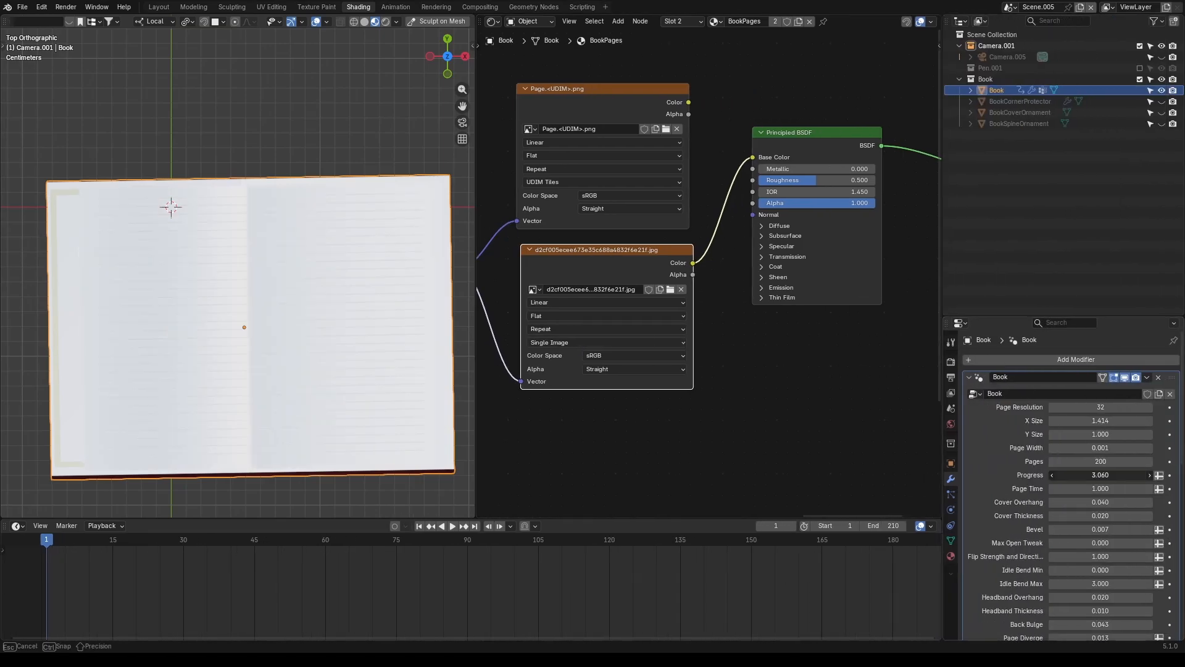
pyautogui.moveTo(1101, 474); pyautogui.dragTo(1049, 475)
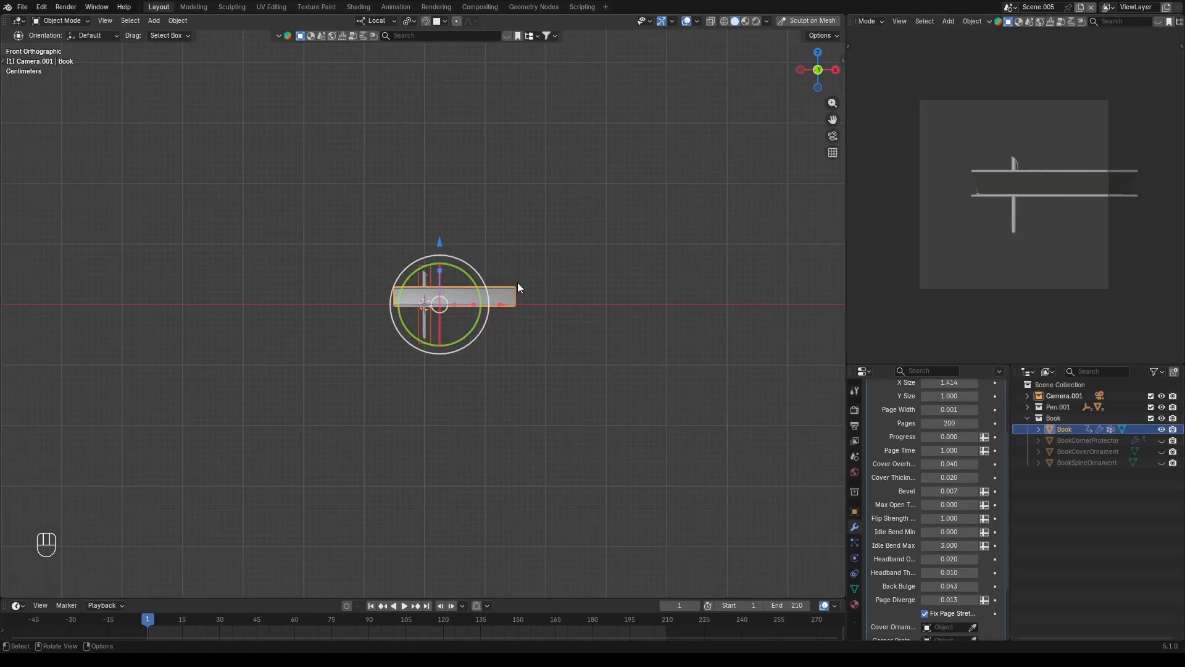
# - Tilt the book diagonally and move it behind and to the right of the pen, using the front and top views
pyautogui.click(503, 296)
pyautogui.moveTo(484, 276); pyautogui.dragTo(547, 181)
pyautogui.press('KP_7')
pyautogui.moveTo(473, 158); pyautogui.dragTo(493, 150)
pyautogui.moveTo(534, 123); pyautogui.dragTo(602, 58)
pyautogui.press('g')
pyautogui.click(645, 168)
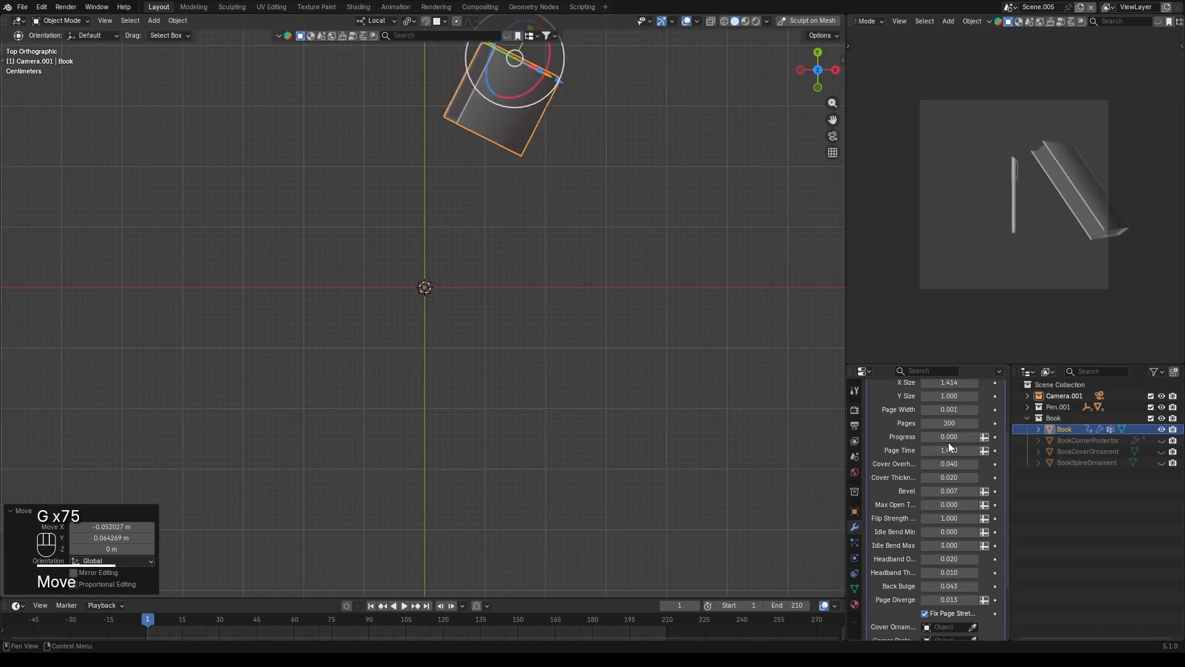
# - Test the page flipping with the book's Progress value and set Page Time to 0.1
pyautogui.moveTo(949, 438); pyautogui.dragTo(893, 451)
pyautogui.moveTo(950, 437); pyautogui.dragTo(1173, 437)
pyautogui.moveTo(1049, 437); pyautogui.dragTo(954, 437)
pyautogui.rightClick(954, 437)
pyautogui.doubleClick(949, 451)
pyautogui.write('0.')
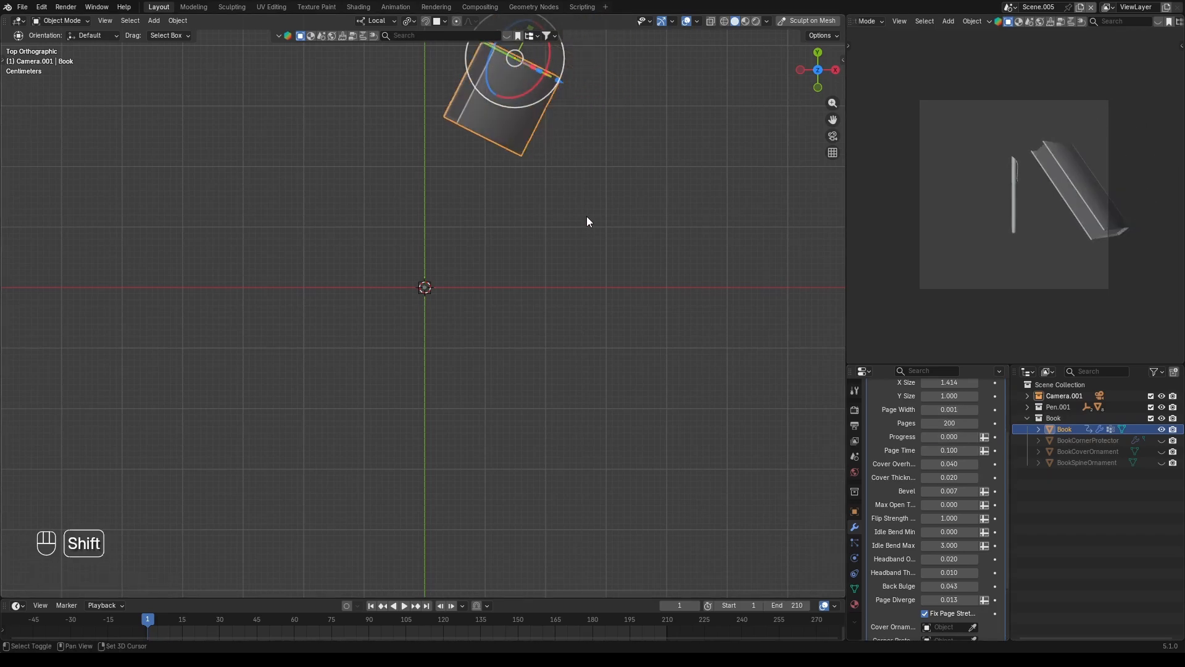
# - Duplicate the book, rotate the copy and place it behind and to the left of the pen in the top view
pyautogui.keyDown('shift'); pyautogui.moveTo(586, 216); pyautogui.dragTo(643, 308, button='middle'); pyautogui.keyUp('shift')
pyautogui.hotkey('shift', 'd')
pyautogui.click(487, 289)
pyautogui.press('r')
pyautogui.click(499, 152)
pyautogui.press('g')
pyautogui.click(424, 189)
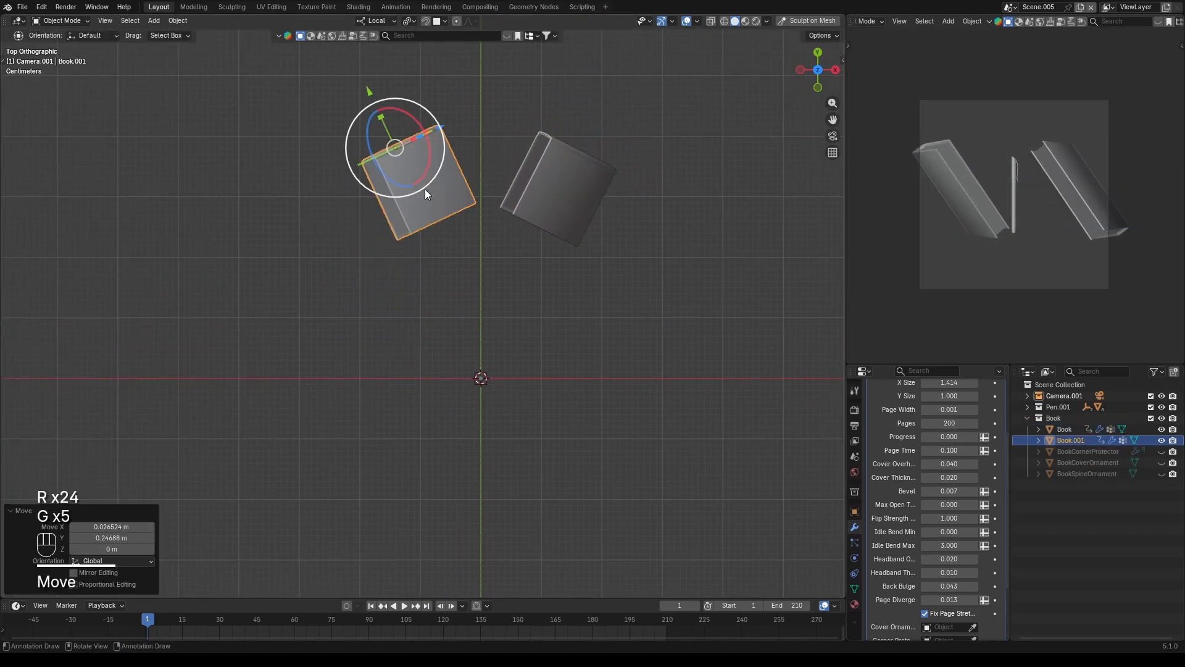
# - In the front view, lower the copied book by about 0.10 m and shift it slightly to the left
pyautogui.press('KP_1')
pyautogui.press('g')
pyautogui.press('z')
pyautogui.press('g')
pyautogui.click(391, 292)
pyautogui.moveTo(391, 292); pyautogui.dragTo(421, 315, button='middle')
pyautogui.press('KP_1')
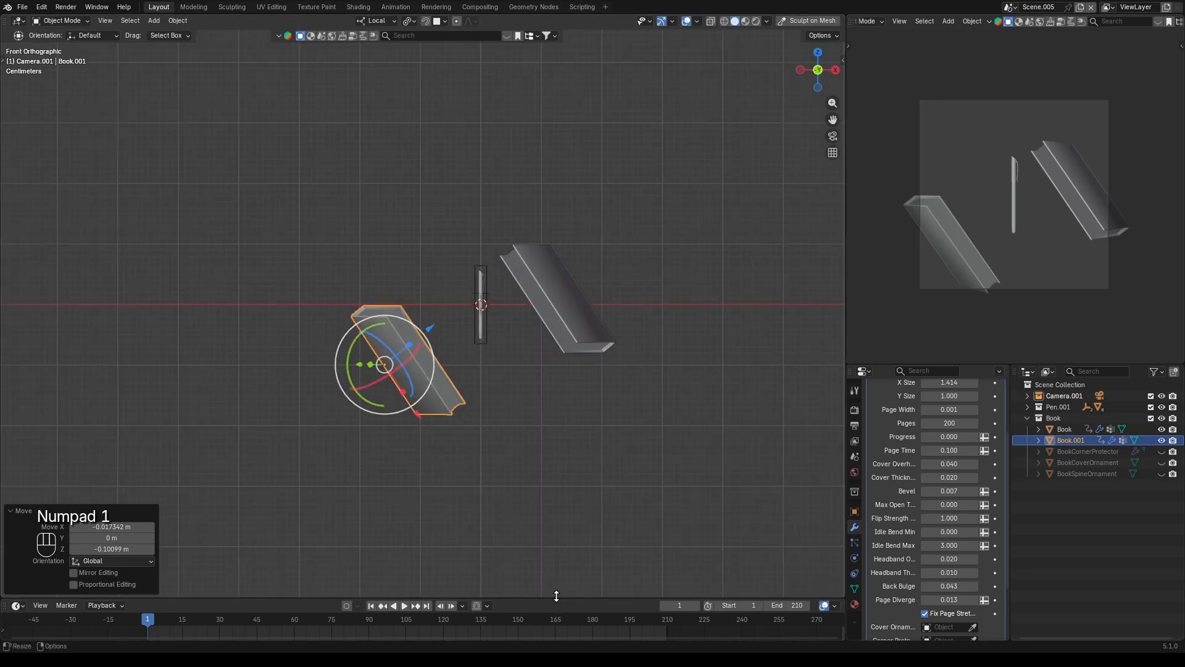
# - Unhide Camera.005 and give it a Track To constraint that targets the pen's Empty.066
pyautogui.moveTo(556, 598); pyautogui.dragTo(556, 524)
pyautogui.scroll(-2, 580, 395)
pyautogui.click(1028, 396)
pyautogui.click(1161, 407)
pyautogui.click(1027, 396)
pyautogui.click(462, 276)
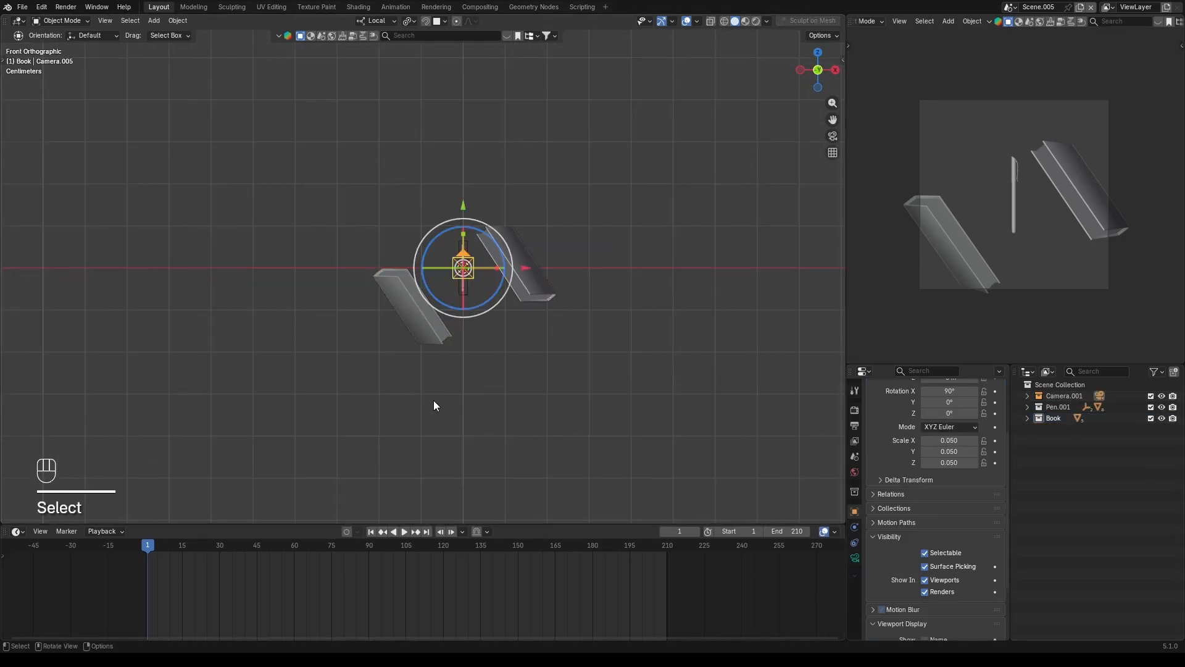
pyautogui.click(855, 558)
pyautogui.click(855, 542)
pyautogui.click(935, 409)
pyautogui.click(870, 482)
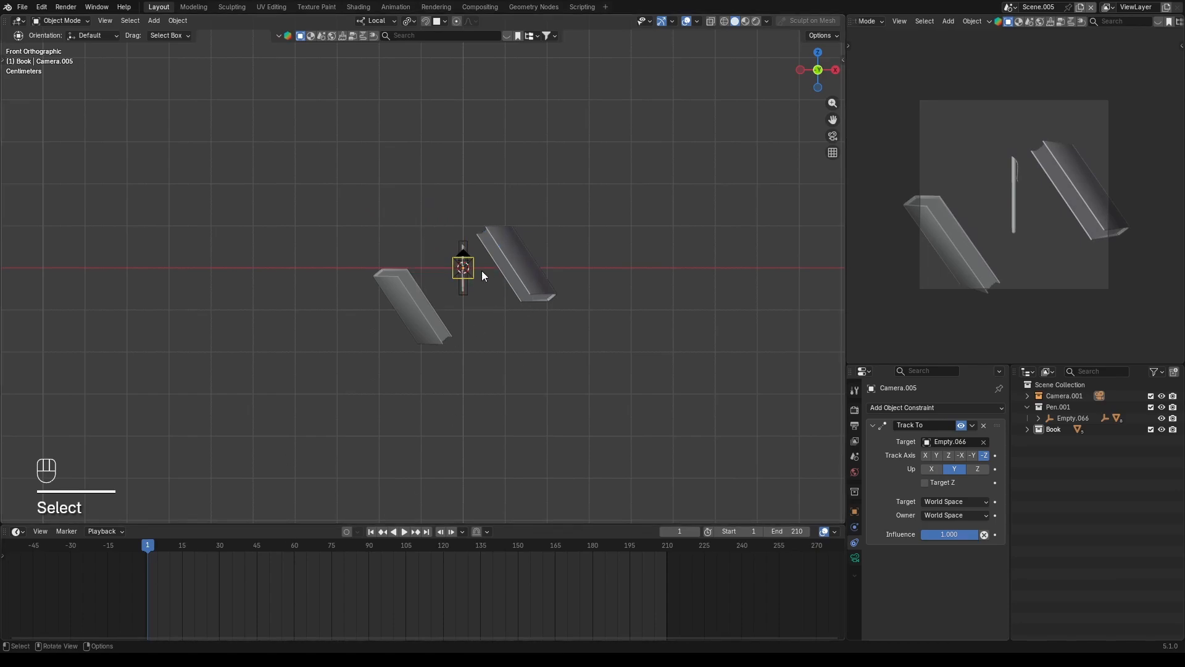
# - Move the camera to the right along X, then shift the left book farther left and rotate it
pyautogui.moveTo(527, 268); pyautogui.dragTo(735, 266)
pyautogui.click(436, 329)
pyautogui.press('g')
pyautogui.click(401, 347)
pyautogui.moveTo(363, 297); pyautogui.dragTo(376, 295)
# - Duplicate the left book, place the copy above it beside the pen and rotate it about 47.9° around its local Y axis
pyautogui.hotkey('shift', 'd')
pyautogui.click(432, 226)
pyautogui.moveTo(372, 205); pyautogui.dragTo(417, 195)
pyautogui.moveTo(426, 210); pyautogui.dragTo(513, 310, button='middle')
pyautogui.press('KP_0')
pyautogui.press('KP_1')
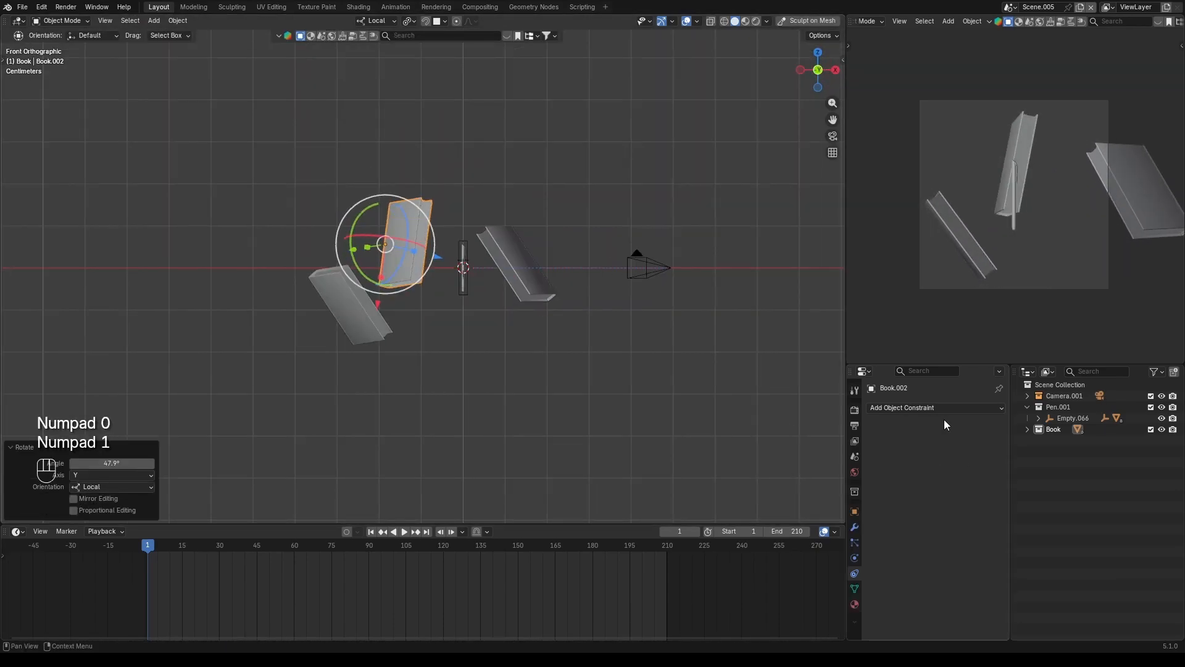
# - Tilt the pen slightly and keyframe both the pen and the camera at frame 1
pyautogui.click(466, 281)
pyautogui.moveTo(497, 292)
pyautogui.mouseDown()
pyautogui.moveTo(514, 273)
pyautogui.moveTo(509, 286)
pyautogui.mouseUp()
pyautogui.press('i')
pyautogui.keyDown('shift'); pyautogui.moveTo(413, 422); pyautogui.dragTo(387, 424, button='middle'); pyautogui.keyUp('shift')
pyautogui.click(625, 272)
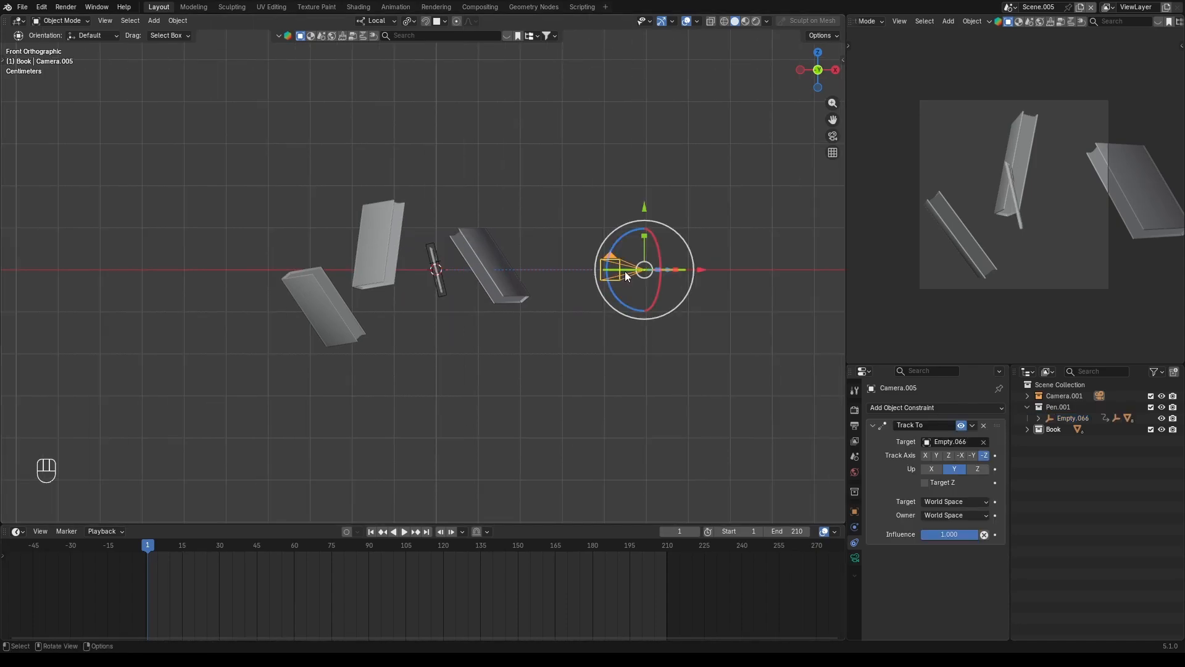
pyautogui.press('i')
# - Move the camera back along X to 0 m in the top view and keyframe it at frame 120
pyautogui.press('KP_7')
pyautogui.press('g')
pyautogui.press('x')
pyautogui.press('x')
pyautogui.click(540, 389)
pyautogui.press('n')
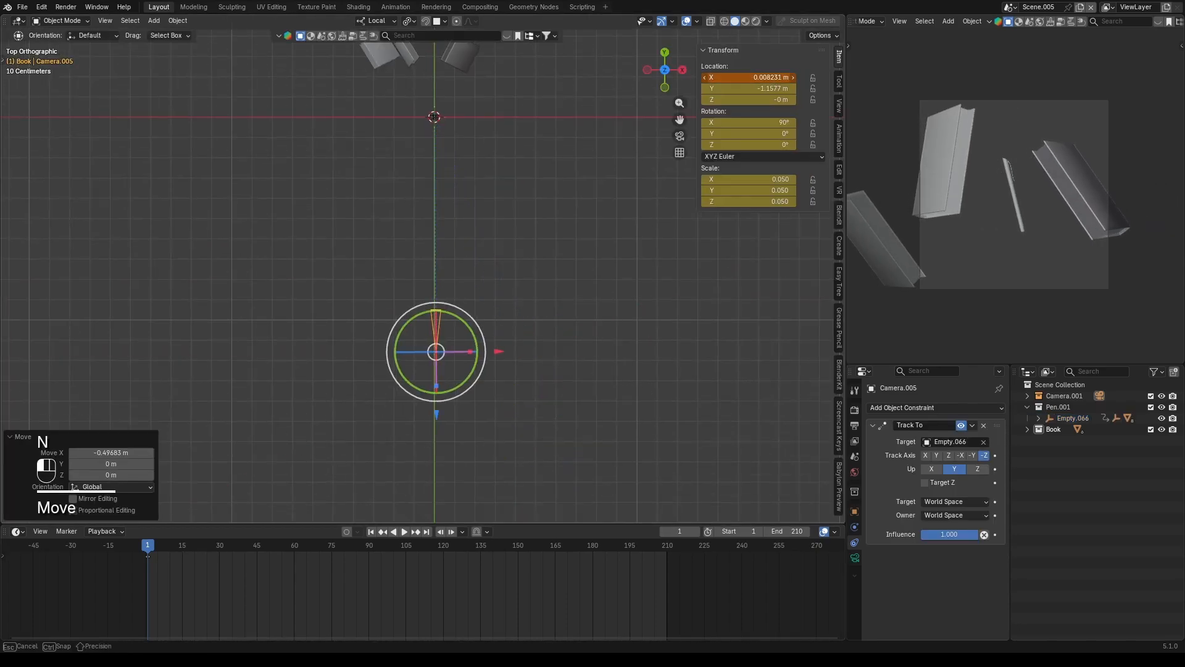
pyautogui.click(769, 78)
pyautogui.write('0')
pyautogui.press('Return')
pyautogui.press('Return')
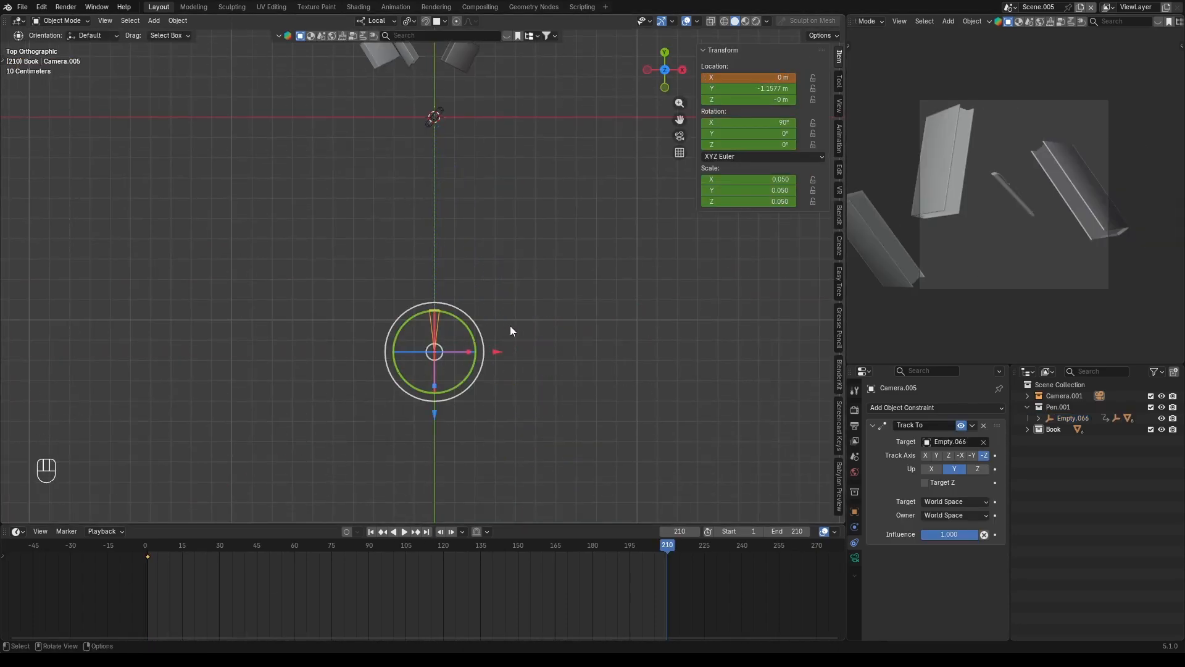
pyautogui.click(441, 573)
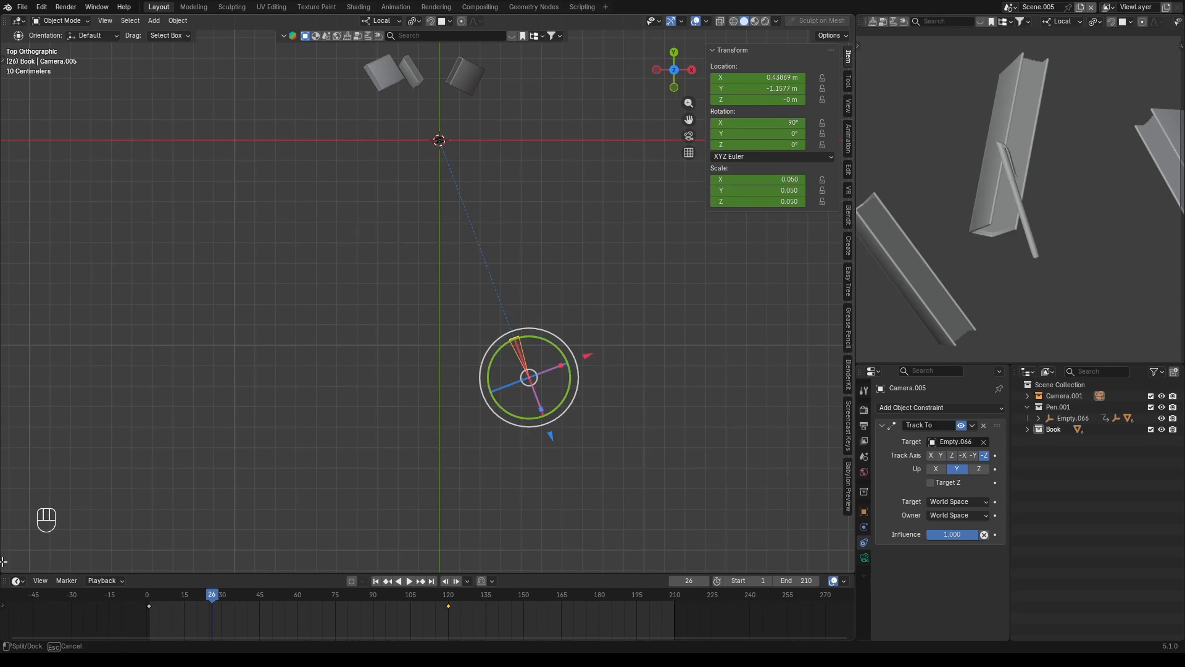
# - Add an enlarged Graph Editor area below the 3D view and expand Camera.005's animation channels
pyautogui.moveTo(4, 569); pyautogui.dragTo(18, 371)
pyautogui.click(19, 377)
pyautogui.click(172, 428)
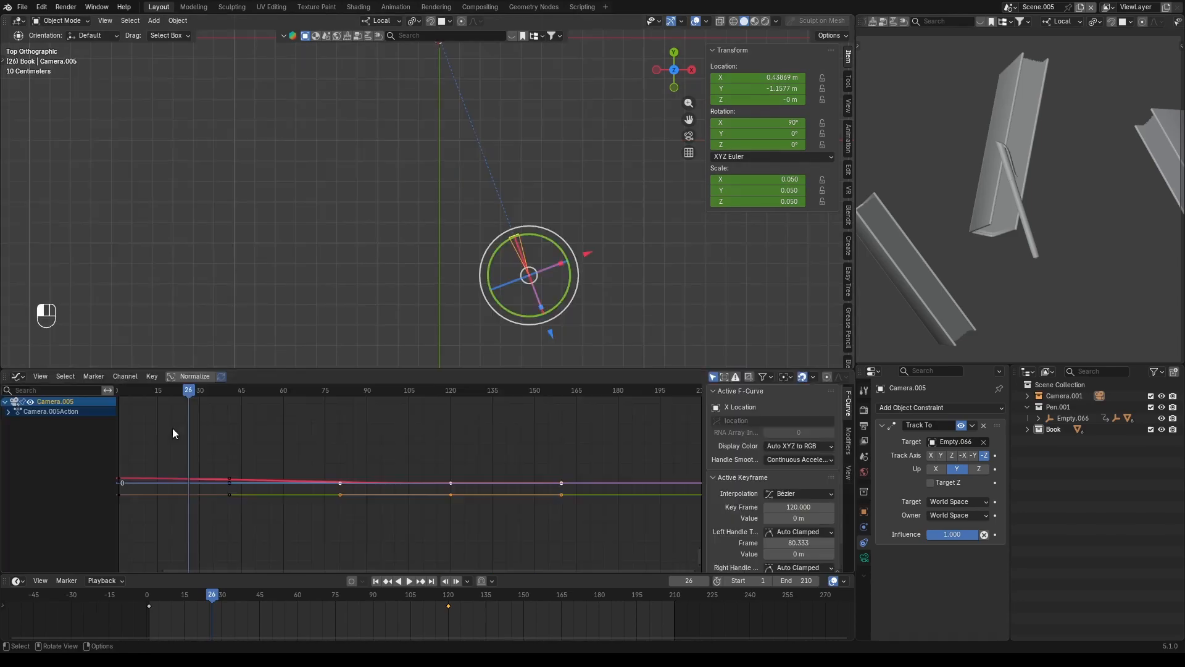
pyautogui.moveTo(259, 370); pyautogui.dragTo(272, 248)
pyautogui.press('q')
pyautogui.click(35, 257)
pyautogui.click(8, 290)
pyautogui.click(12, 302)
# - Isolate the camera's X Location curve and frame it in the Graph Editor
pyautogui.click(39, 311)
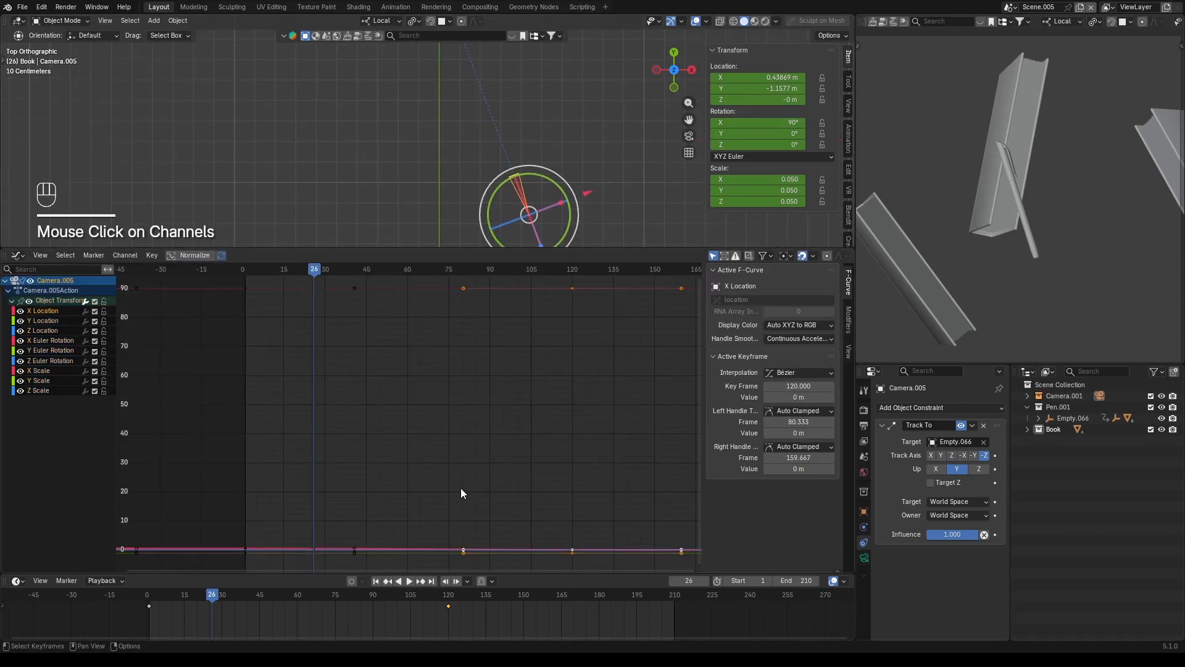
pyautogui.hotkey('shift', 'h')
pyautogui.click(41, 256)
pyautogui.click(72, 338)
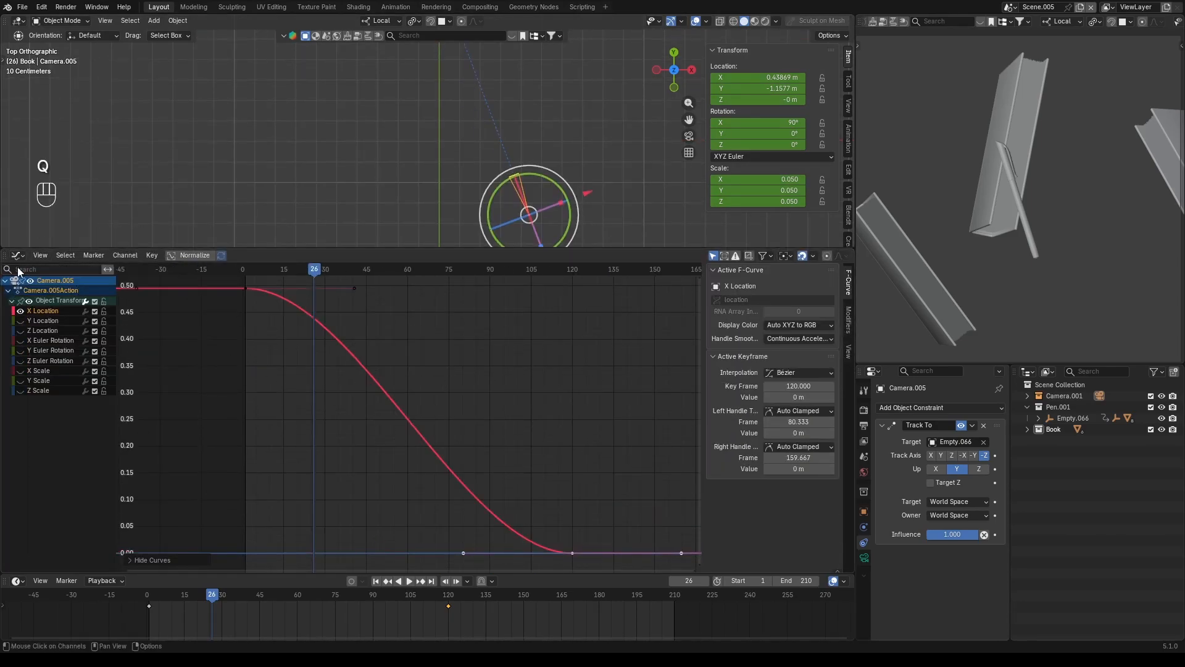
pyautogui.click(41, 256)
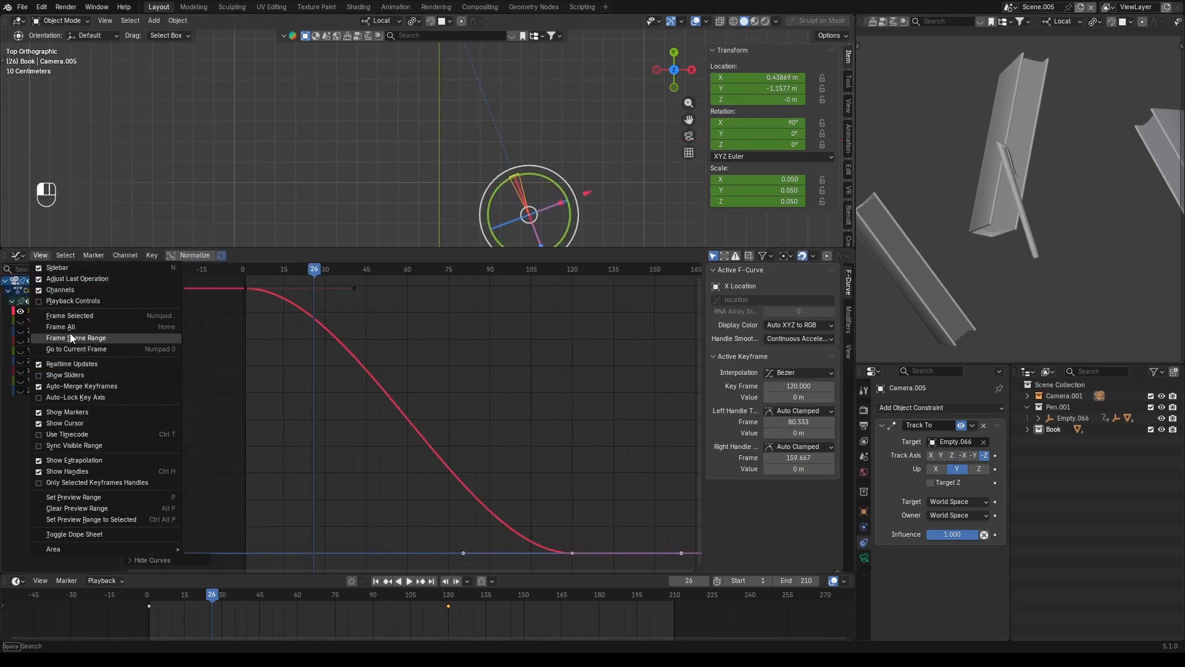
# - Pull the X Location curve's start handle down and its end handle up to about 0.215 m, and play the animation
pyautogui.click(353, 289)
pyautogui.press('g')
pyautogui.click(318, 468)
pyautogui.click(464, 553)
pyautogui.press('g')
pyautogui.click(568, 439)
pyautogui.press('space')
pyautogui.press('space')
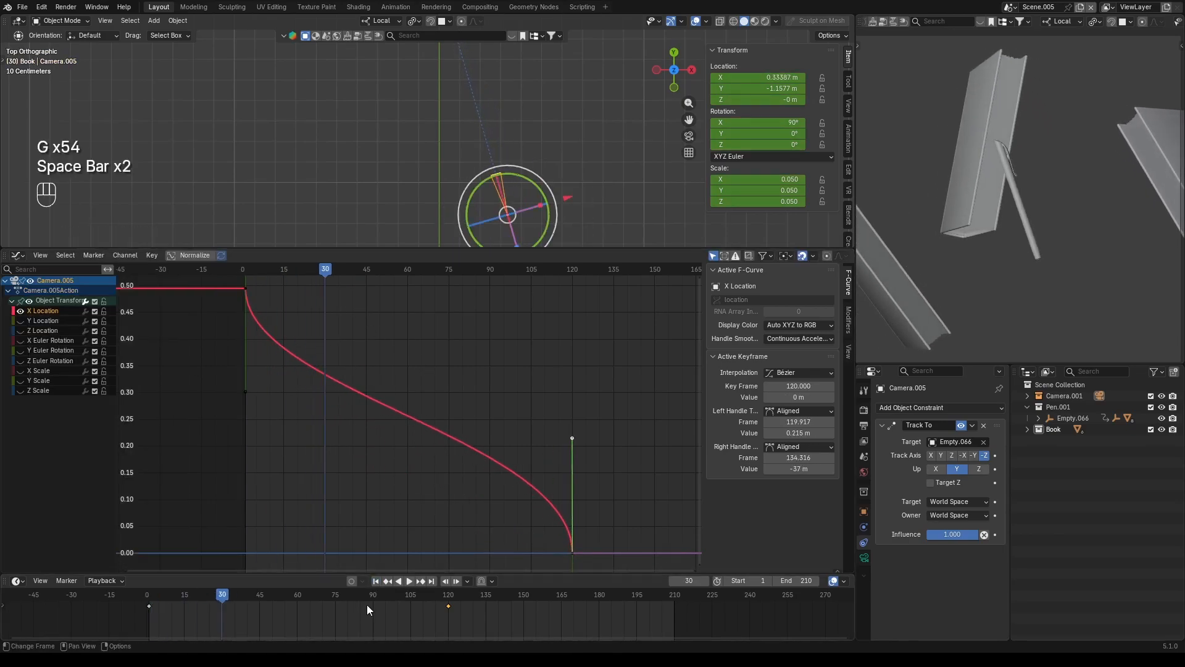
pyautogui.press('space')
pyautogui.press('space')
# - Lower the start keyframe's right handle vertically to about 0.116 m and play the camera move
pyautogui.click(245, 393)
pyautogui.press('g')
pyautogui.press('z')
pyautogui.press('g')
pyautogui.press('y')
pyautogui.click(290, 494)
pyautogui.press('space')
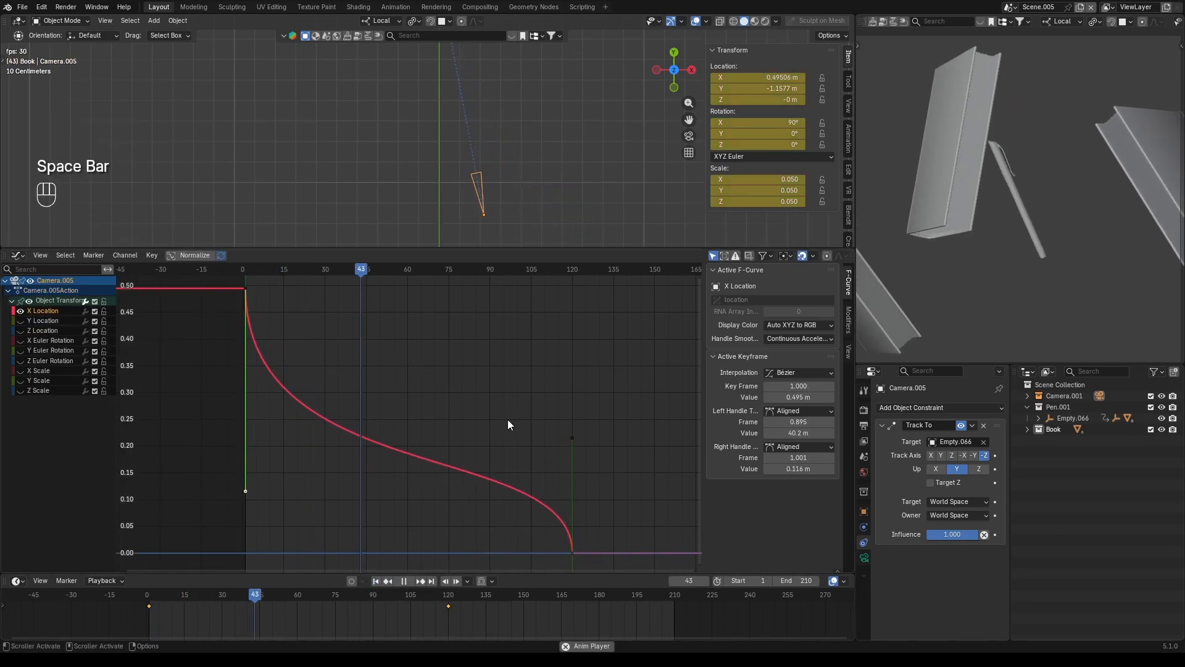
pyautogui.press('space')
# - Raise the frame 120 keyframe's left handle vertically to about 0.397 m, replay the move and return to the first frame
pyautogui.click(448, 600)
pyautogui.click(572, 437)
pyautogui.press('g')
pyautogui.press('y')
pyautogui.click(593, 351)
pyautogui.moveTo(448, 595); pyautogui.dragTo(150, 595)
pyautogui.press('space')
pyautogui.press('space')
pyautogui.click(376, 581)
# - Collapse the Graph Editor to enlarge the 3D view and open the right book by raising its Progress value
pyautogui.scroll(-5, 480, 135)
pyautogui.keyDown('shift'); pyautogui.moveTo(481, 73); pyautogui.dragTo(481, 154, button='middle'); pyautogui.keyUp('shift')
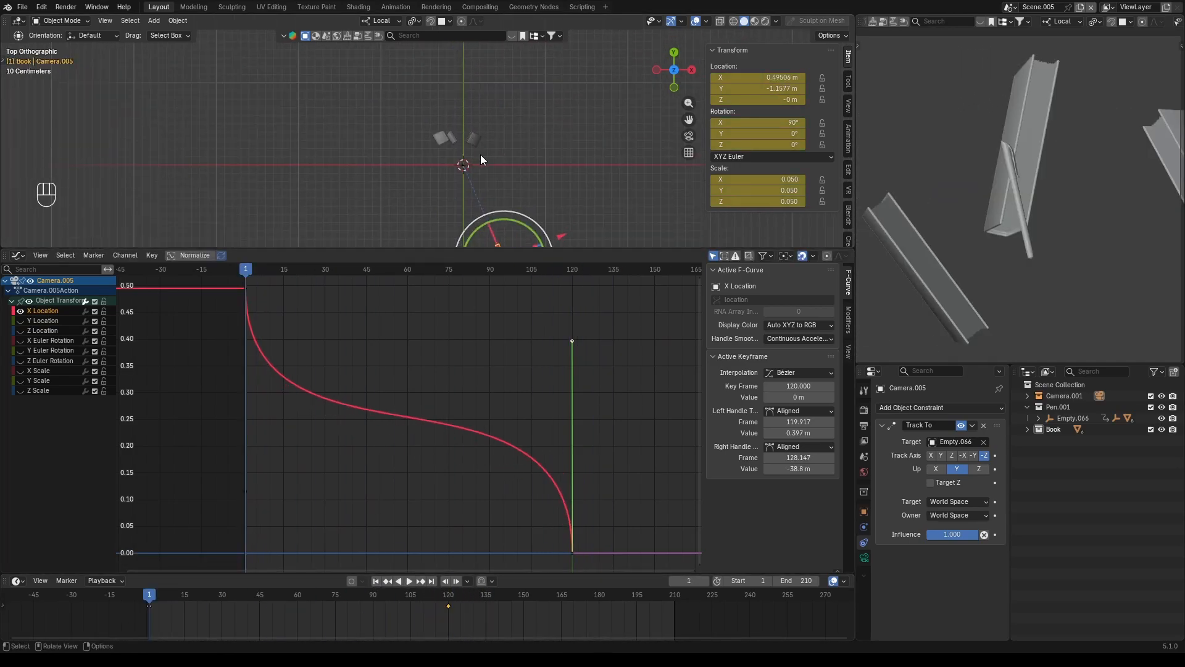
pyautogui.moveTo(489, 248); pyautogui.dragTo(494, 559)
pyautogui.moveTo(494, 370); pyautogui.dragTo(500, 277, button='middle')
pyautogui.scroll(5, 531, 272)
pyautogui.click(562, 262)
pyautogui.click(863, 527)
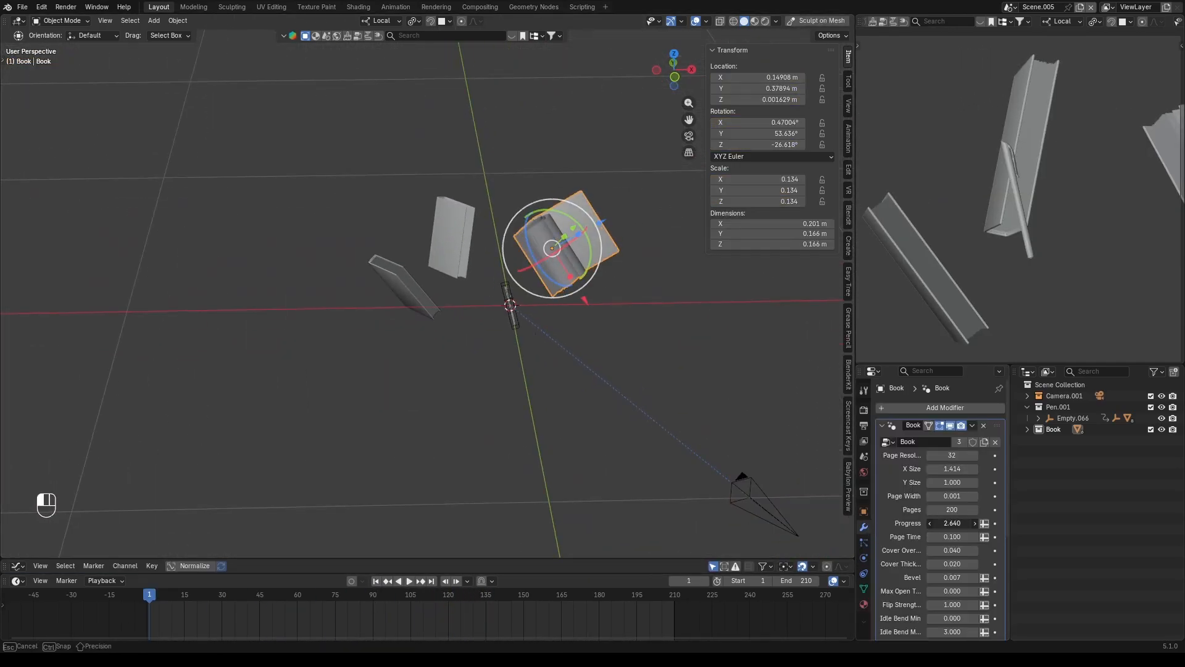
pyautogui.press('Return')
# - Open the upper-left book by setting its Progress to 3 and raising it to about 6.82
pyautogui.click(454, 239)
pyautogui.doubleClick(951, 524)
pyautogui.write('3')
pyautogui.press('Return')
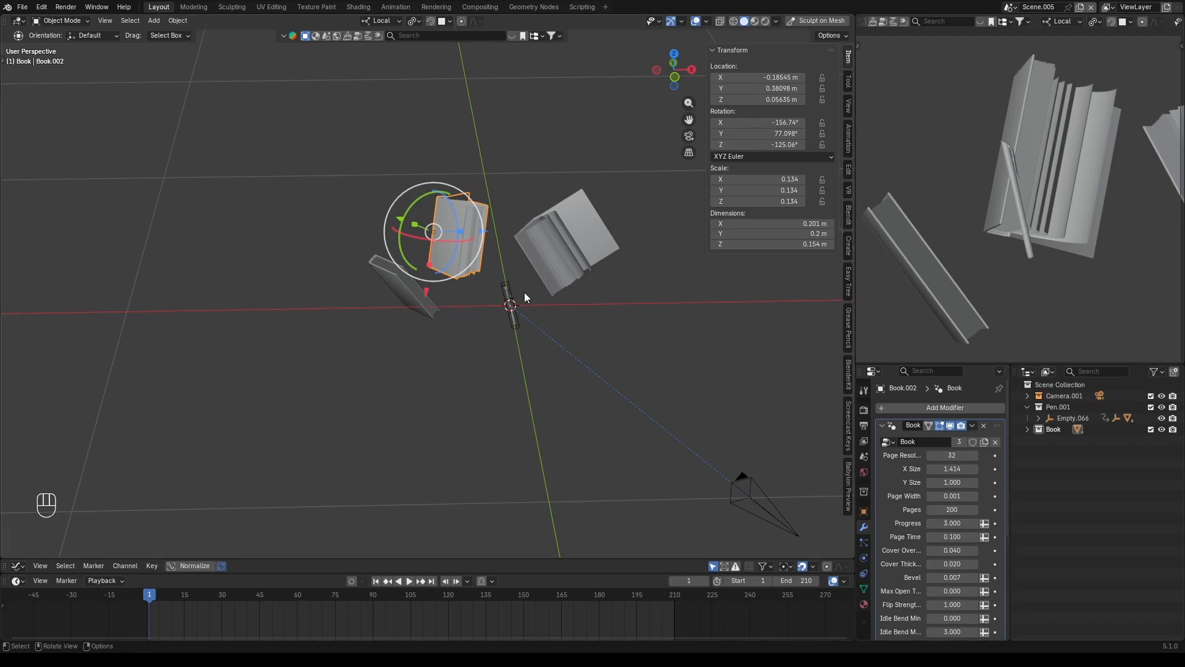
pyautogui.moveTo(951, 524); pyautogui.dragTo(1003, 524)
# - Rotate the opened books to vary their orientation, previewing the scene around frame 45
pyautogui.moveTo(462, 240); pyautogui.dragTo(406, 298)
pyautogui.scroll(-2, 1049, 242)
pyautogui.click(404, 290)
pyautogui.moveTo(185, 597); pyautogui.dragTo(259, 597)
pyautogui.click(562, 244)
pyautogui.moveTo(524, 267); pyautogui.dragTo(503, 251)
# - Rotate the upper-left book about Z and move it farther back to about Y 0.71 m in the top view
pyautogui.press('KP_7')
pyautogui.click(468, 288)
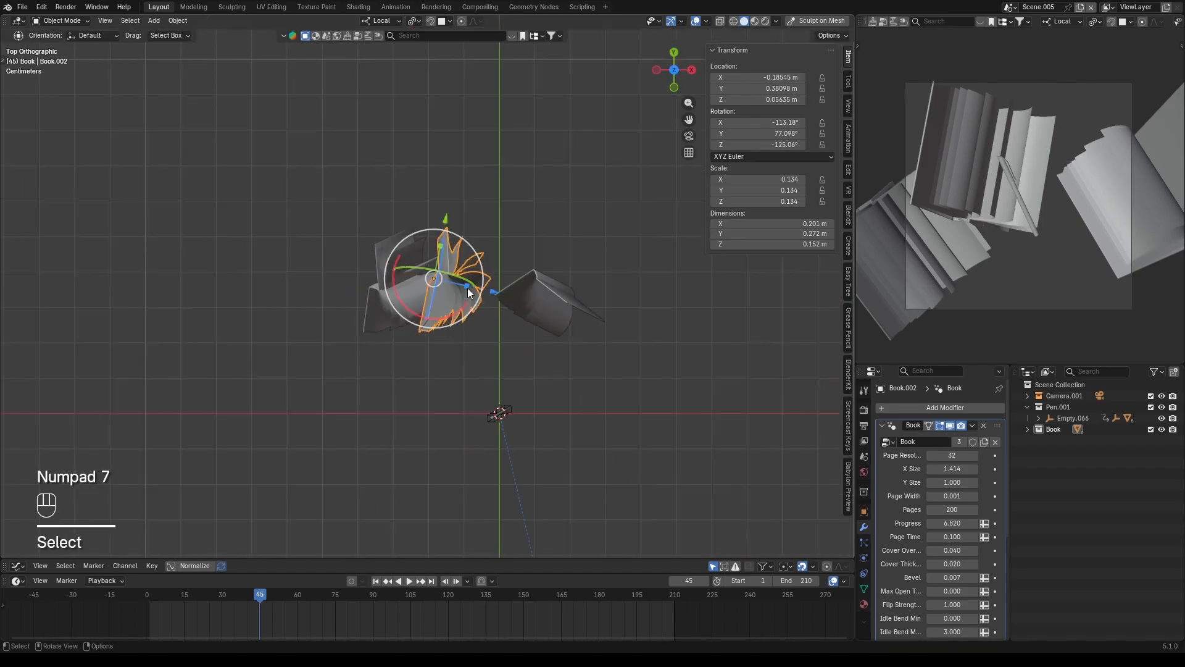
pyautogui.press('g')
pyautogui.press('r')
pyautogui.click(561, 249)
pyautogui.press('g')
pyautogui.click(464, 354)
pyautogui.press('KP_1')
pyautogui.press('KP_3')
pyautogui.press('KP_1')
# - Go to frame 0 and set the lower-left book's Progress to 7
pyautogui.moveTo(265, 600); pyautogui.dragTo(147, 597)
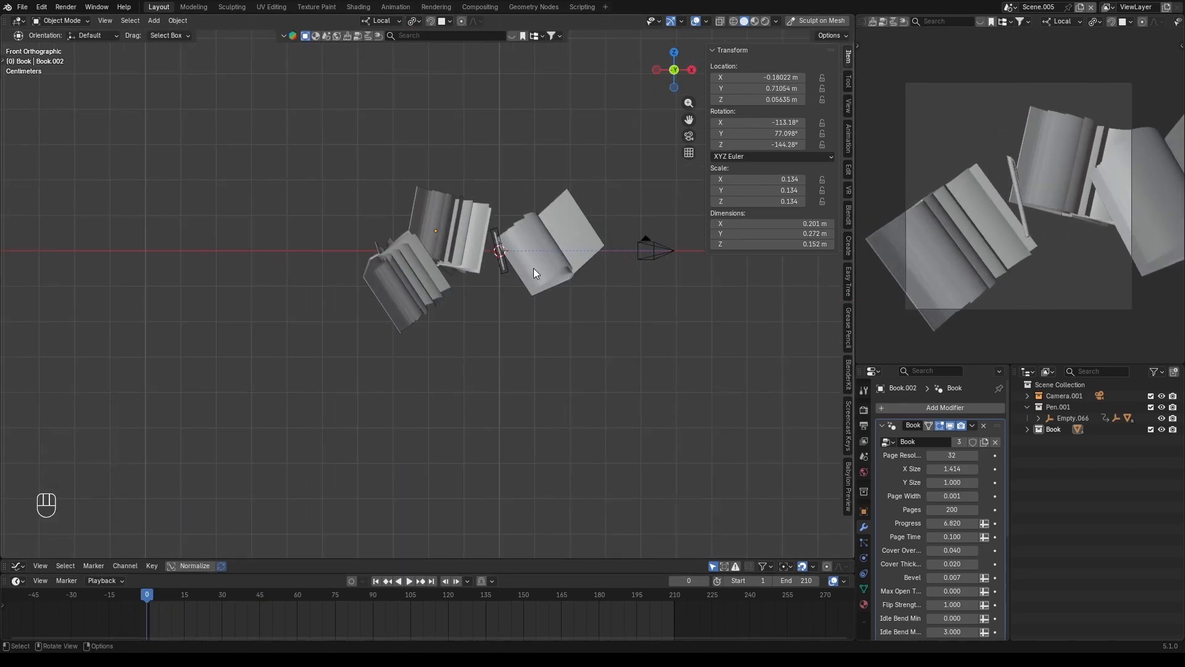
pyautogui.press('Return')
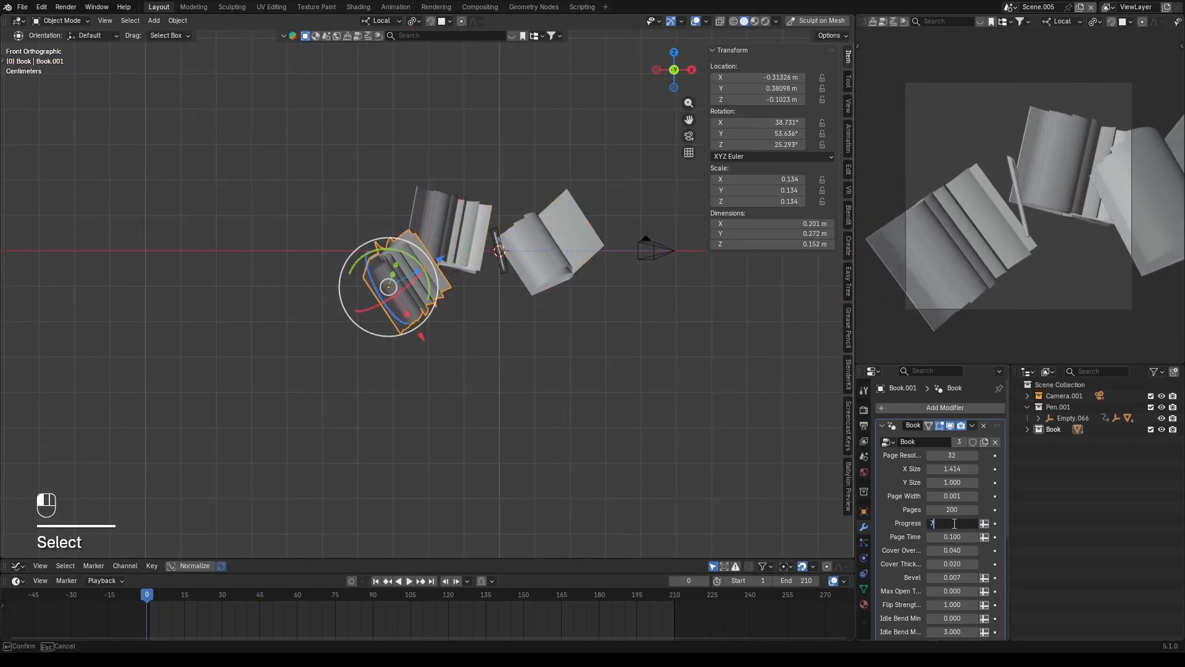
pyautogui.press('Return')
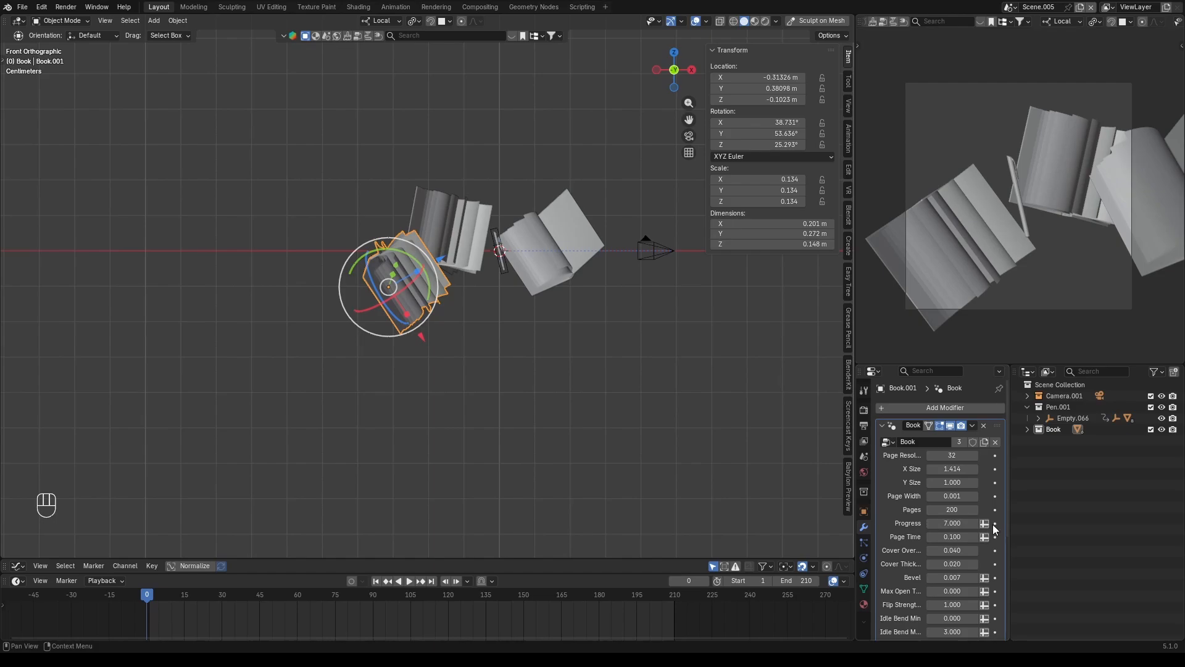
# - Keyframe the books' Progress at frames 0 and 120, giving the upper-left book an end value of 15, and preview the page flips
pyautogui.press('space')
pyautogui.press('space')
pyautogui.moveTo(424, 611); pyautogui.dragTo(448, 617)
pyautogui.moveTo(951, 523); pyautogui.dragTo(960, 523)
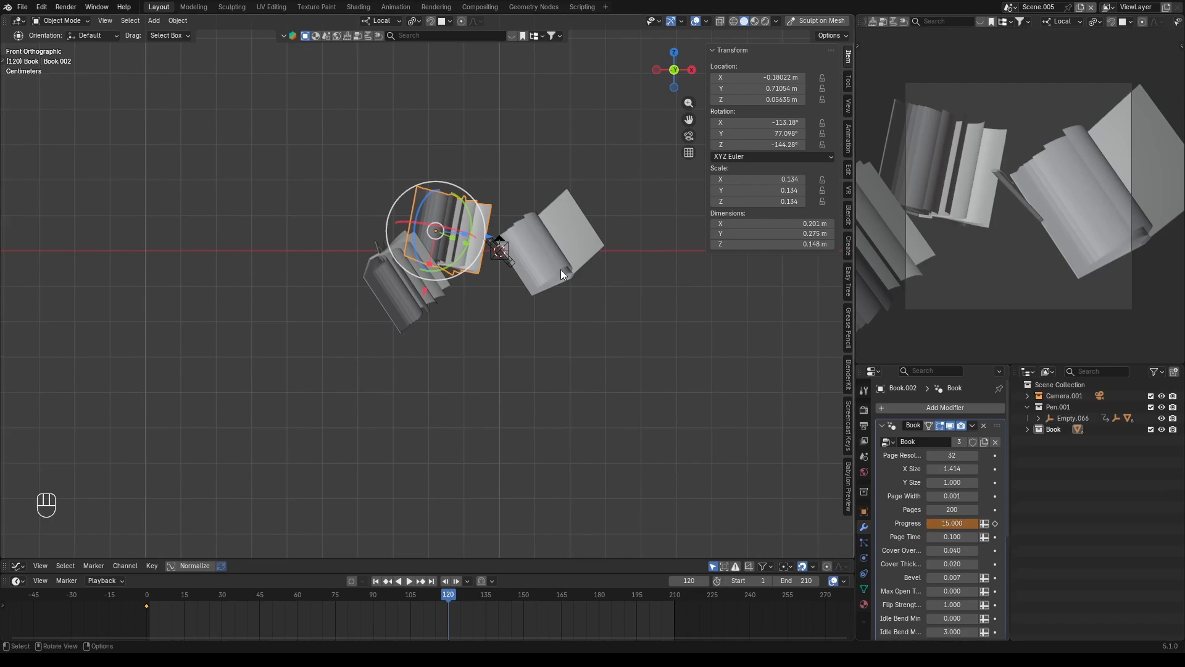
pyautogui.click(408, 293)
pyautogui.press('Return')
pyautogui.hotkey('shift', 'Left')
pyautogui.press('space')
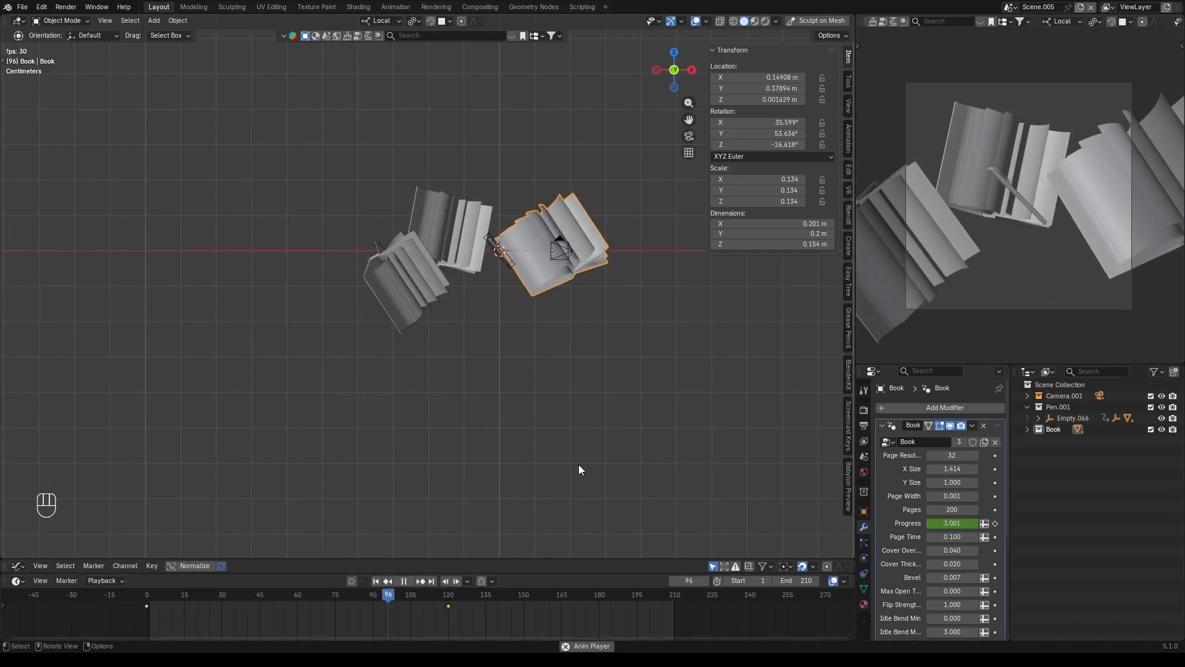
pyautogui.press('space')
pyautogui.moveTo(458, 597); pyautogui.dragTo(138, 625)
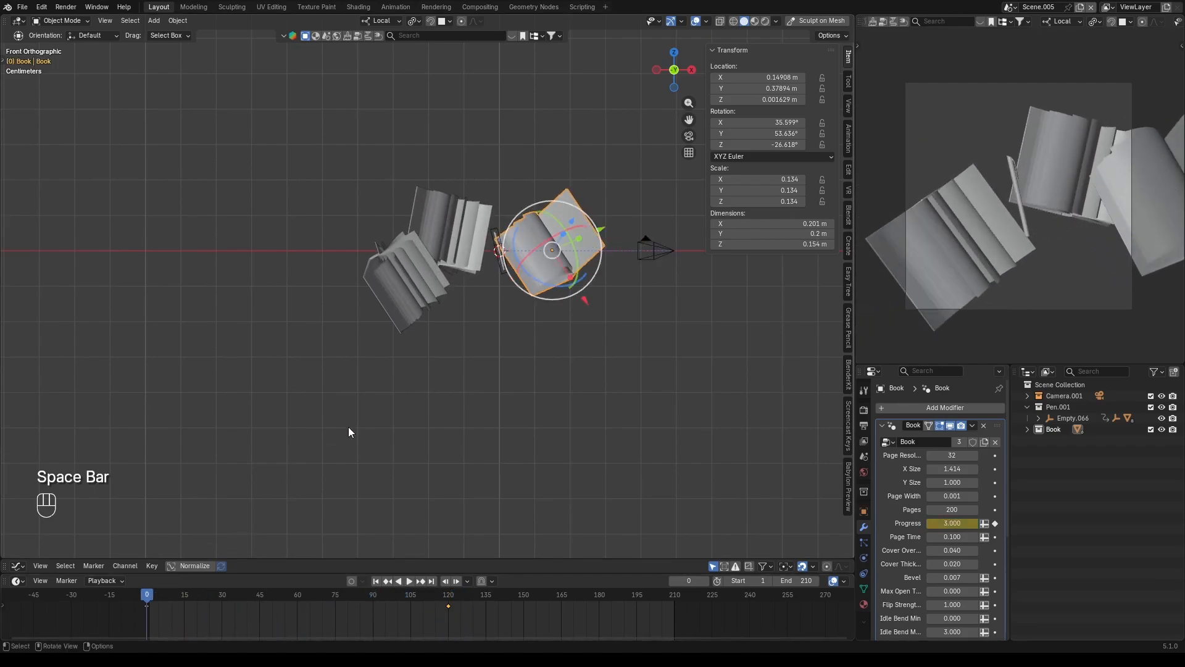
# - Select all three books and move their first Progress keyframes from frame 0 to frame 1
pyautogui.keyDown('shift'); pyautogui.click(440, 246); pyautogui.keyUp('shift')
pyautogui.keyDown('shift'); pyautogui.click(439, 246); pyautogui.keyUp('shift')
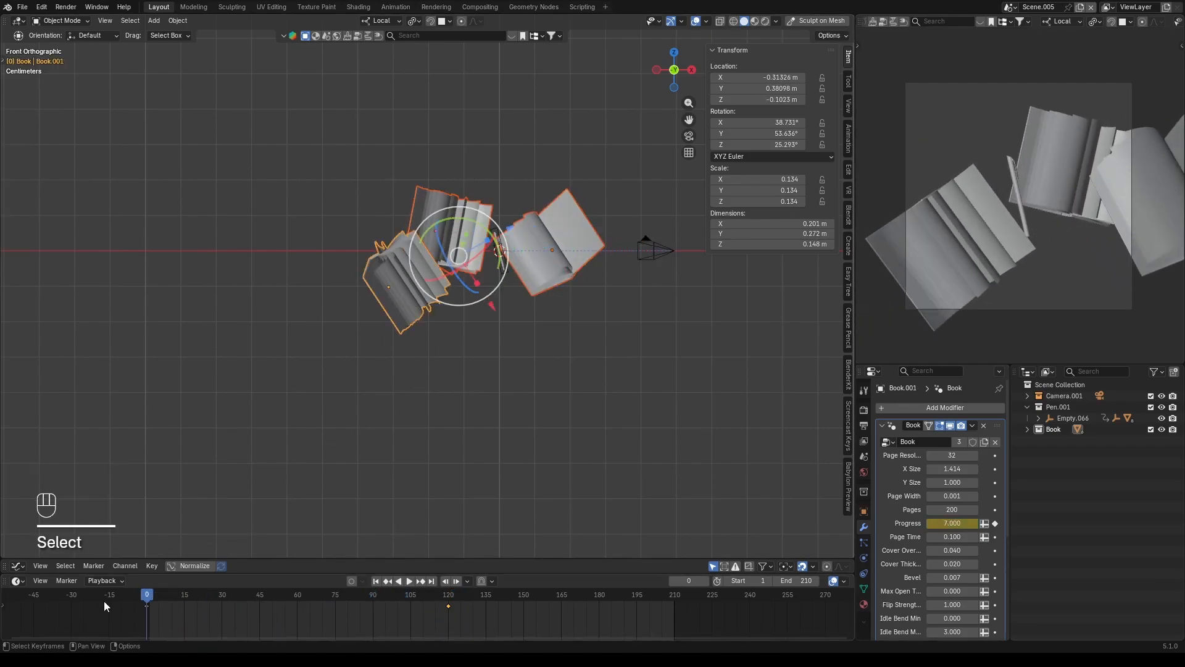
pyautogui.click(142, 605)
pyautogui.press('g')
pyautogui.press('g')
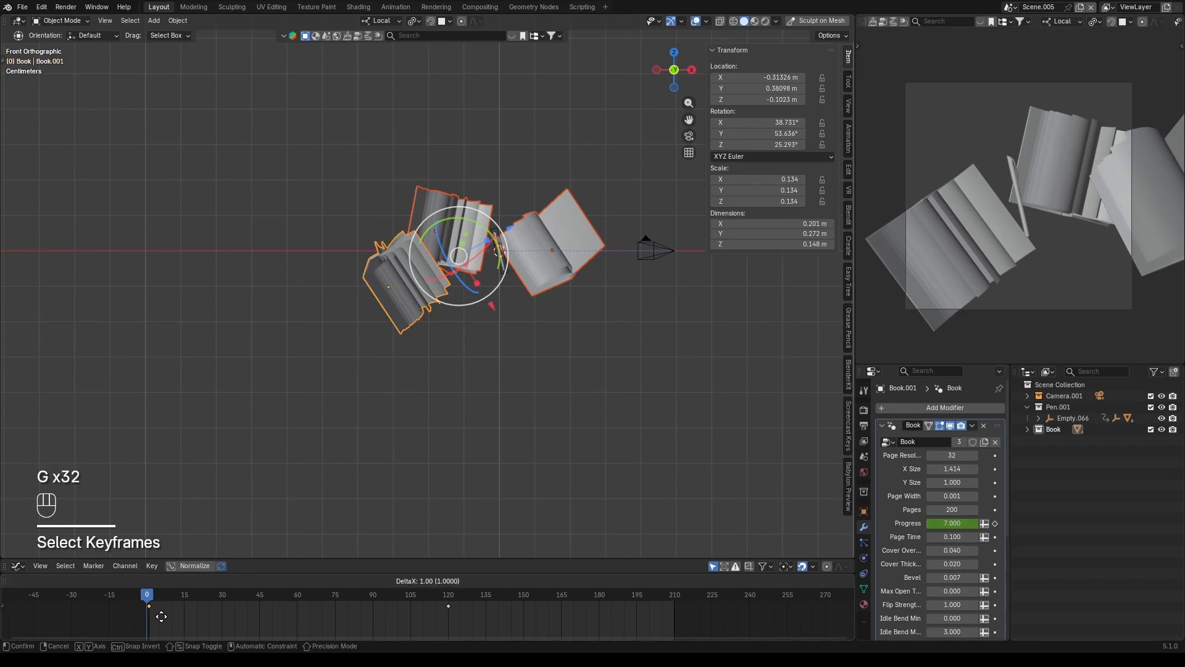
pyautogui.press('space')
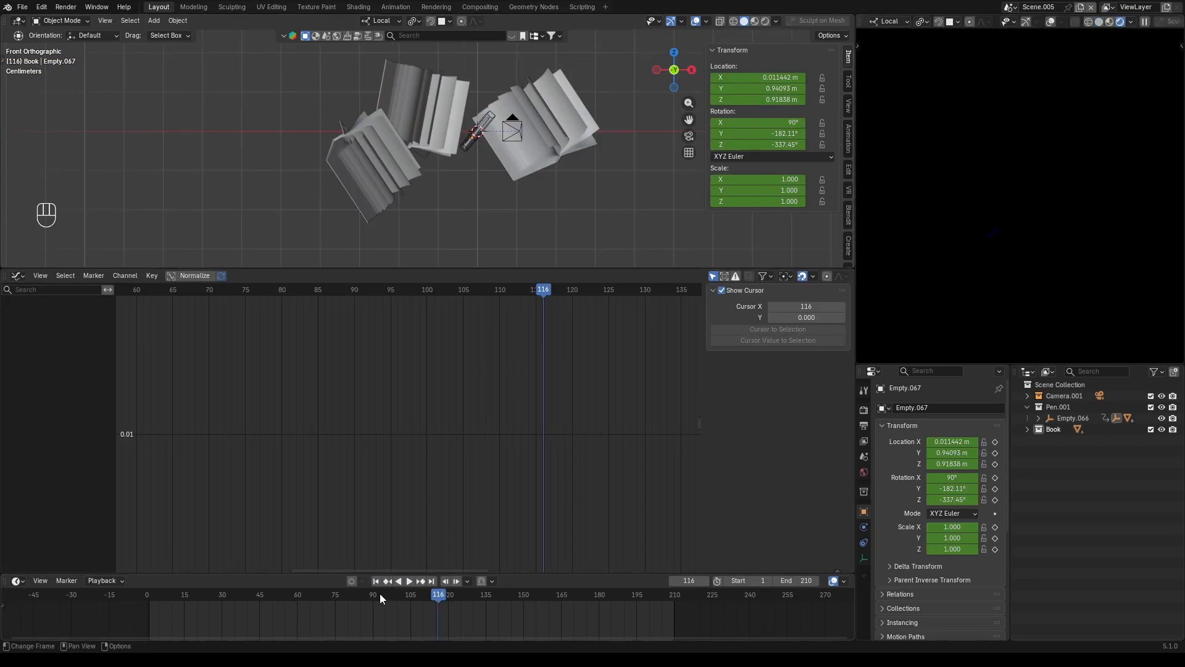
# - Add a backdrop plane, rotate it 90° about X and move it behind the books to about Y 1.53 m
pyautogui.click(298, 602)
pyautogui.hotkey('shift', 'a')
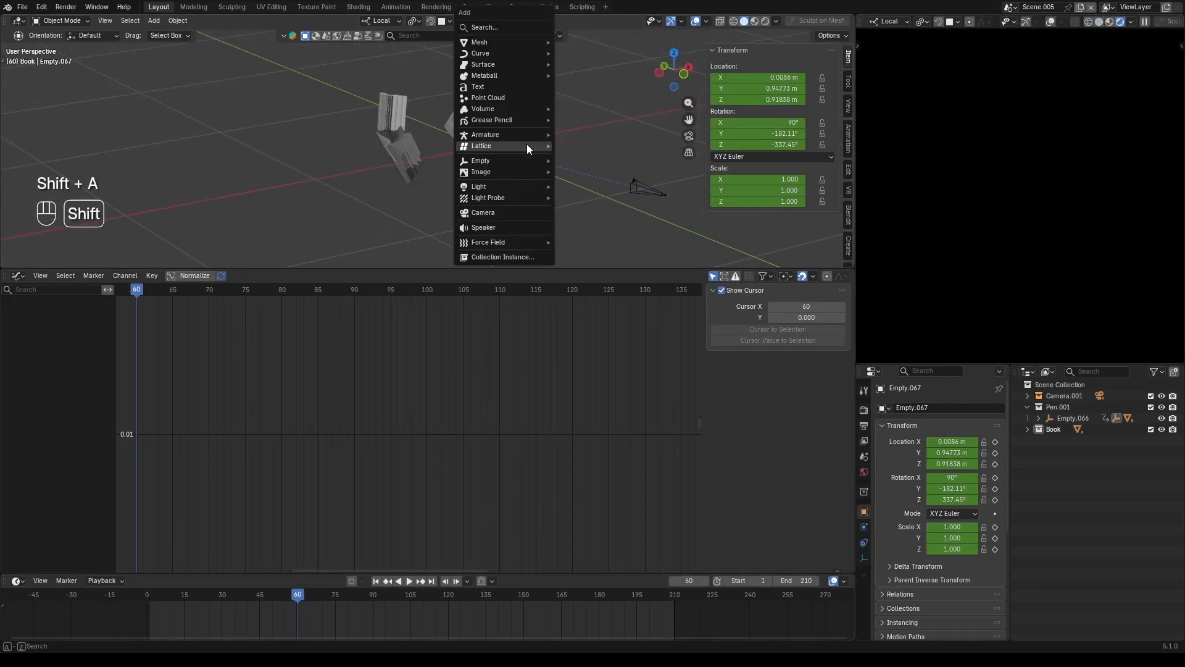
pyautogui.click(571, 42)
pyautogui.press('r')
pyautogui.press('x')
pyautogui.press('9')
pyautogui.press('0')
pyautogui.click(561, 183)
pyautogui.moveTo(561, 181); pyautogui.dragTo(420, 124)
pyautogui.moveTo(303, 157); pyautogui.dragTo(364, 165, button='middle')
# - Enlarge the 3D viewport and add a point light between the books and the backdrop at about Y 1.38 m
pyautogui.click(364, 165)
pyautogui.hotkey('shift', 'a')
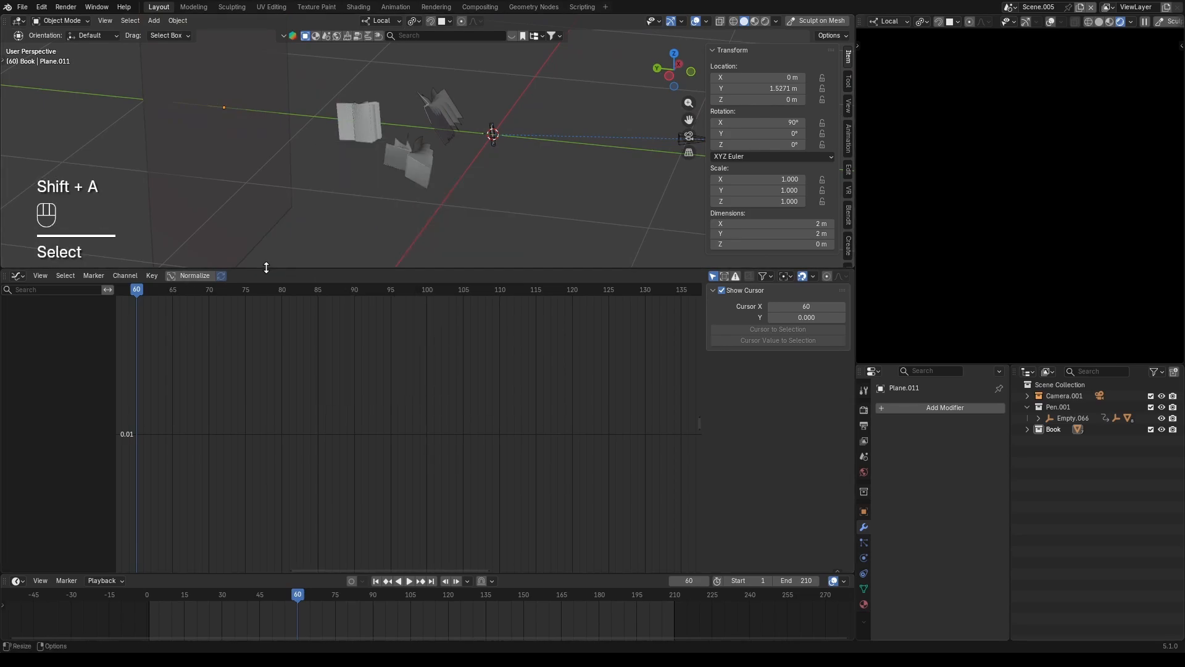
pyautogui.moveTo(266, 267); pyautogui.dragTo(275, 559)
pyautogui.hotkey('shift', 'a')
pyautogui.moveTo(354, 469)
pyautogui.click(436, 469)
pyautogui.moveTo(432, 272); pyautogui.dragTo(189, 249)
pyautogui.press('KP_0')
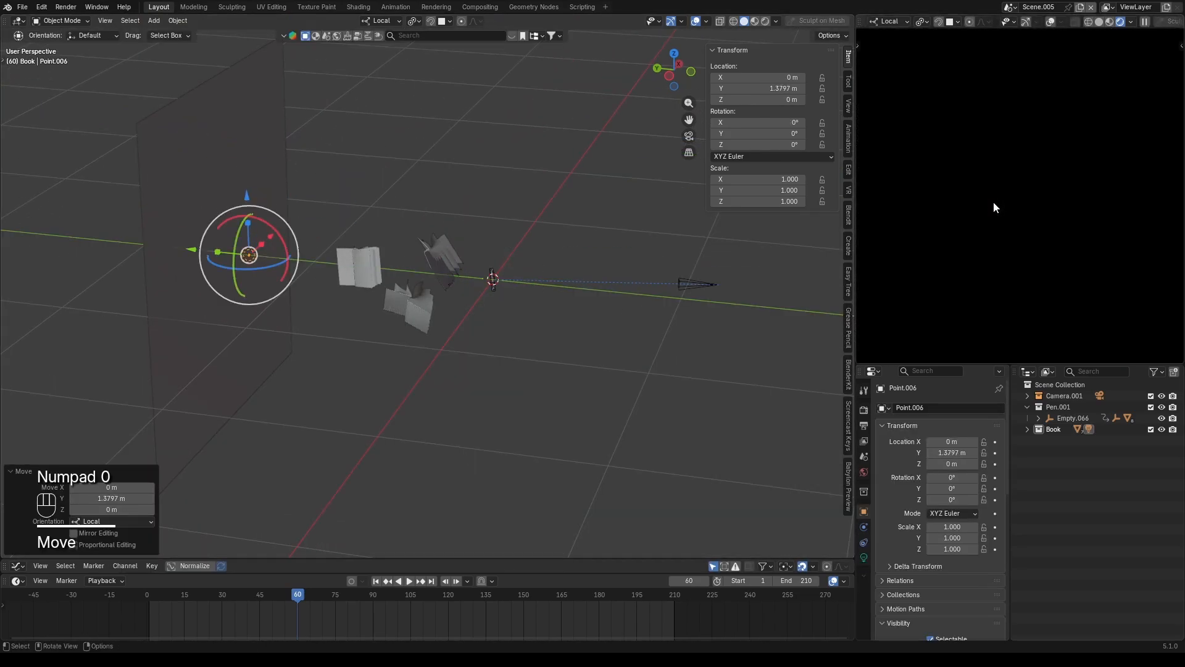
# - Shift the point light sideways to about X -0.22 m and check the lighting across the animation
pyautogui.moveTo(171, 595); pyautogui.dragTo(354, 608)
pyautogui.moveTo(265, 235); pyautogui.dragTo(249, 247)
pyautogui.moveTo(346, 598); pyautogui.dragTo(155, 598)
pyautogui.press('space')
pyautogui.press('space')
# - Scale the backdrop plane up to about 1.63 so it fills the camera view, and preview the animation
pyautogui.click(187, 350)
pyautogui.press('s')
pyautogui.click(503, 458)
pyautogui.press('space')
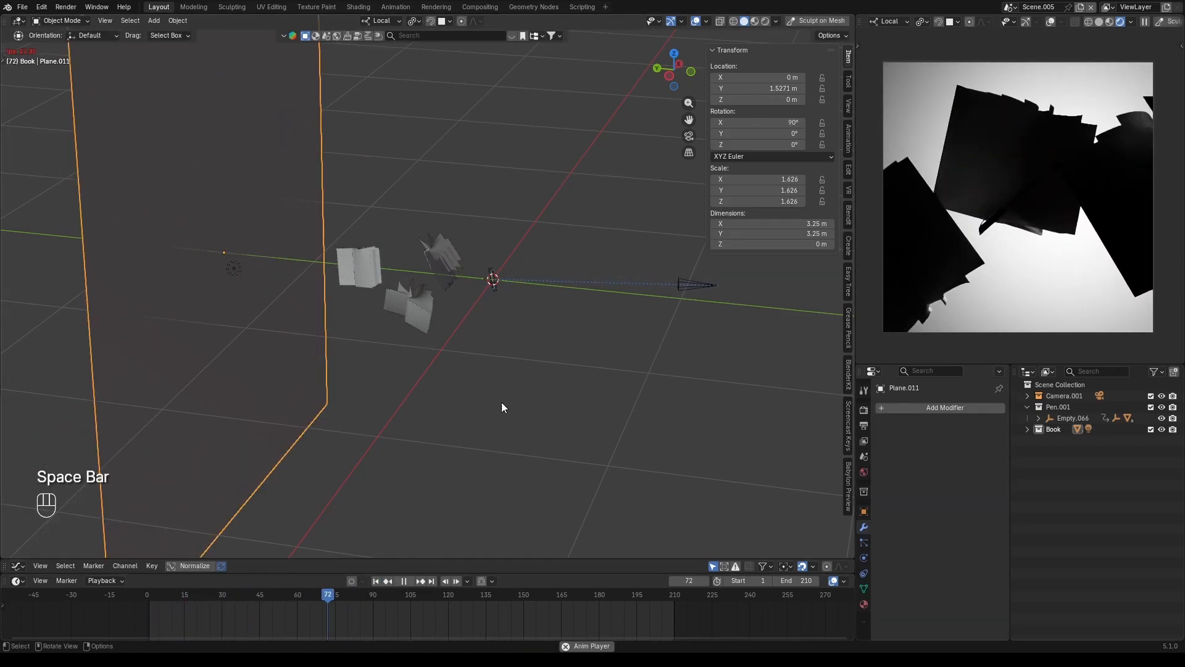
pyautogui.press('space')
# - Set the backdrop point light's Radius to 0.21 m and Power to 15, and enable Temperature at 20000 K
pyautogui.click(234, 268)
pyautogui.moveTo(957, 543); pyautogui.dragTo(976, 543)
pyautogui.doubleClick(957, 501)
pyautogui.write('15')
pyautogui.press('Return')
pyautogui.click(935, 470)
pyautogui.moveTo(980, 470); pyautogui.dragTo(978, 470)
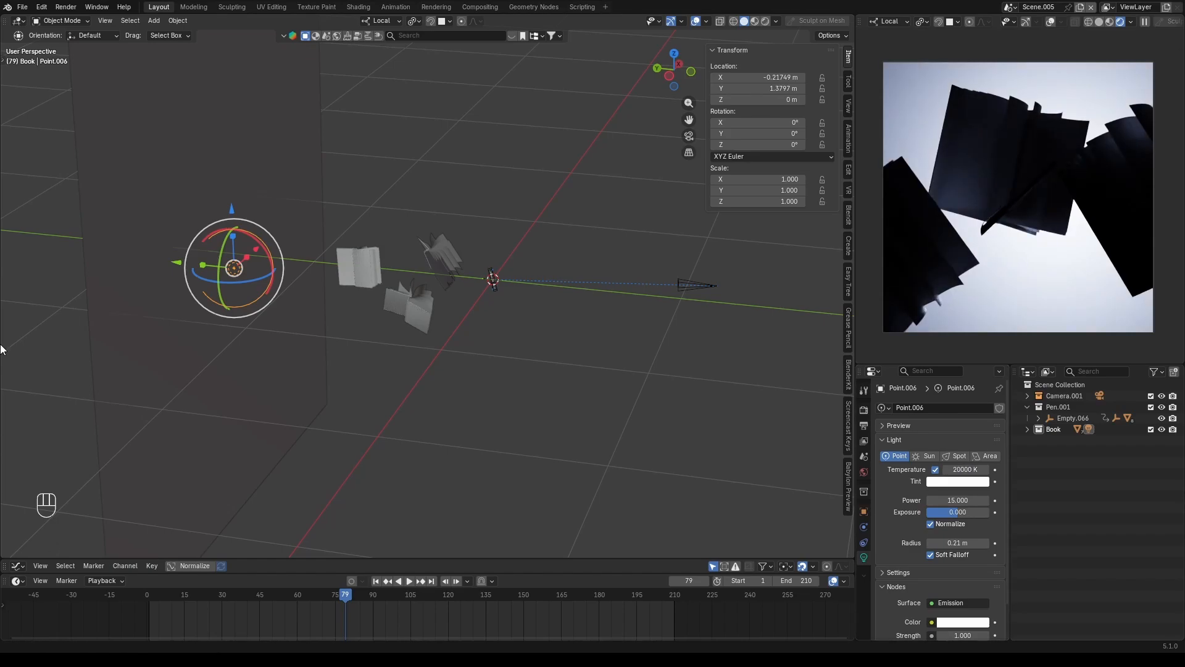
# - Play the animation from frame 1 to examine how the backdrop light affects the books and pen
pyautogui.click(432, 395)
pyautogui.scroll(-6, 432, 395)
pyautogui.moveTo(345, 598); pyautogui.dragTo(149, 598)
pyautogui.press('space')
pyautogui.press('space')
pyautogui.click(372, 320)
pyautogui.moveTo(416, 281); pyautogui.dragTo(432, 217)
pyautogui.click(502, 340)
# - Add an area light, raise it above the books and rotate it -90° about X
pyautogui.hotkey('shift', 'a')
pyautogui.moveTo(498, 337)
pyautogui.click(550, 372)
pyautogui.press('g')
pyautogui.press('z')
pyautogui.click(530, 339)
pyautogui.press('KP_7')
pyautogui.press('KP_3')
pyautogui.write('rxyx90')
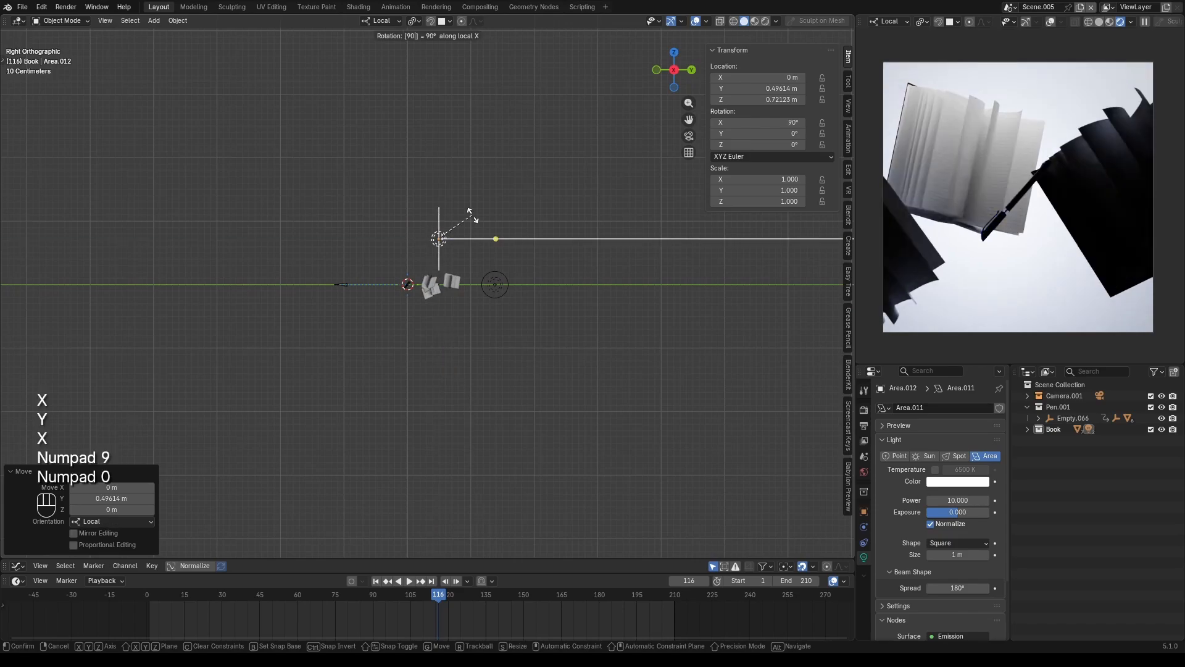
pyautogui.write('-')
pyautogui.click(473, 215)
# - Move the area light behind the books to about Y 1.14 m, set its Power to 15.9 and save the file
pyautogui.scroll(5, 482, 213)
pyautogui.moveTo(519, 169); pyautogui.dragTo(619, 172)
pyautogui.moveTo(557, 229); pyautogui.dragTo(553, 346)
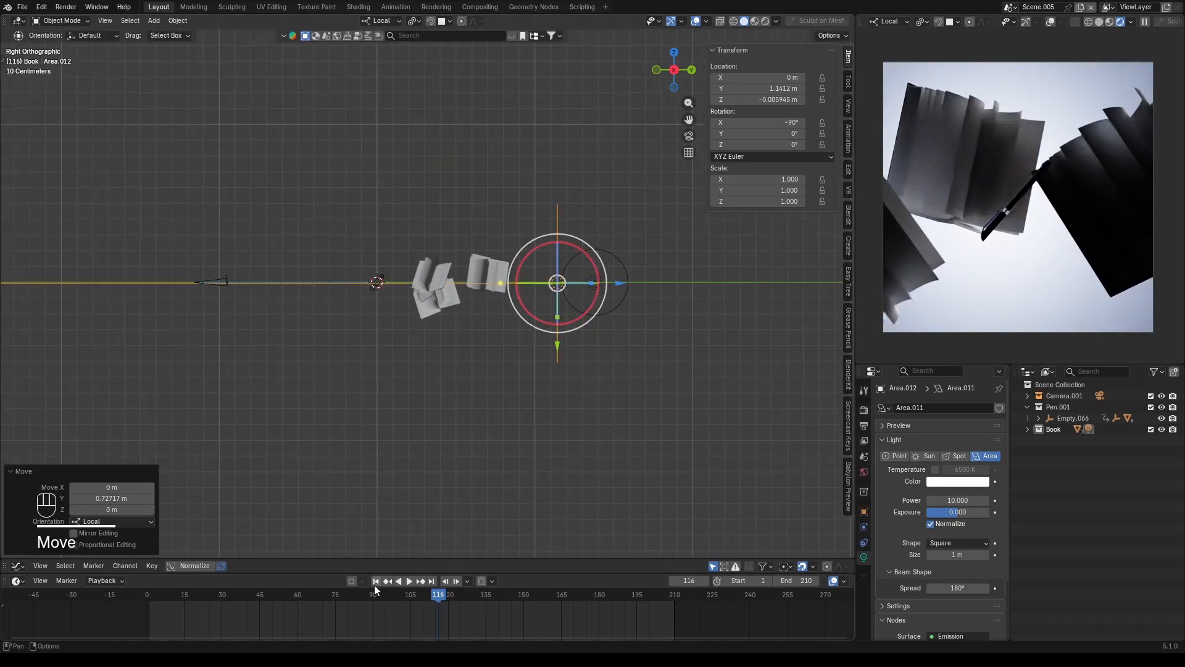
pyautogui.moveTo(956, 503); pyautogui.dragTo(993, 503)
pyautogui.click(464, 365)
pyautogui.moveTo(464, 365); pyautogui.dragTo(503, 369, button='middle')
pyautogui.hotkey('ctrl', 's')
# - Add a sun light to the scene and move it up beside the right-hand book
pyautogui.scroll(6, 497, 345)
pyautogui.press('KP_1')
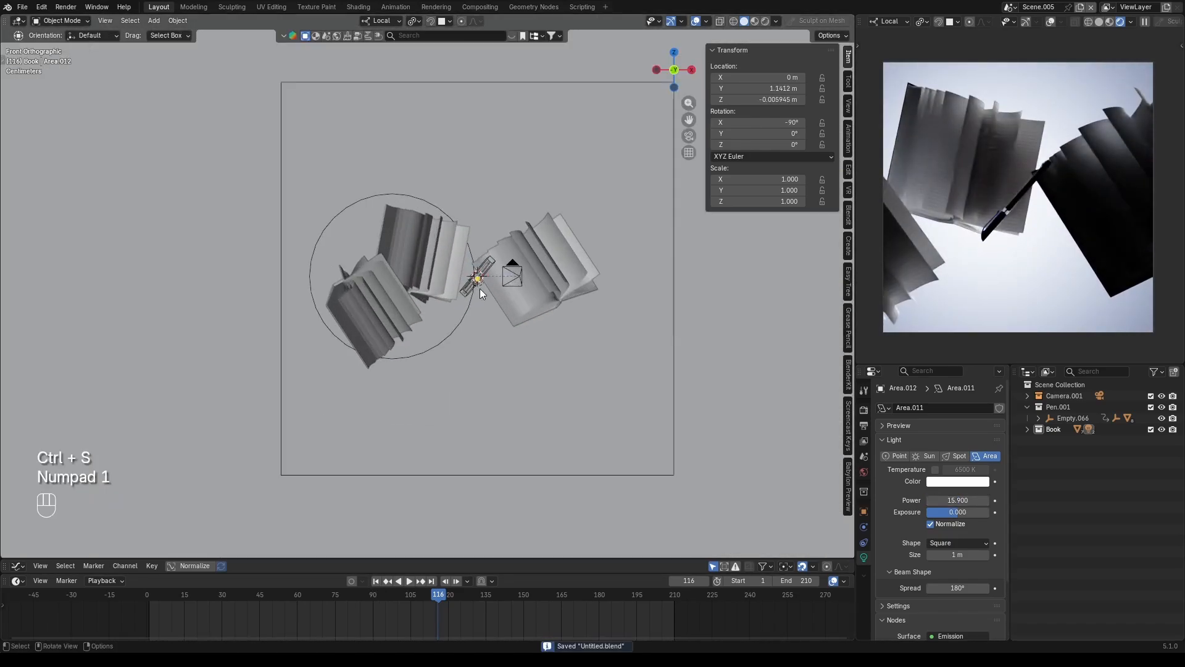
pyautogui.moveTo(480, 287); pyautogui.dragTo(733, 279, button='middle')
pyautogui.press('n')
pyautogui.hotkey('shift', 'a')
pyautogui.moveTo(595, 221)
pyautogui.click(648, 232)
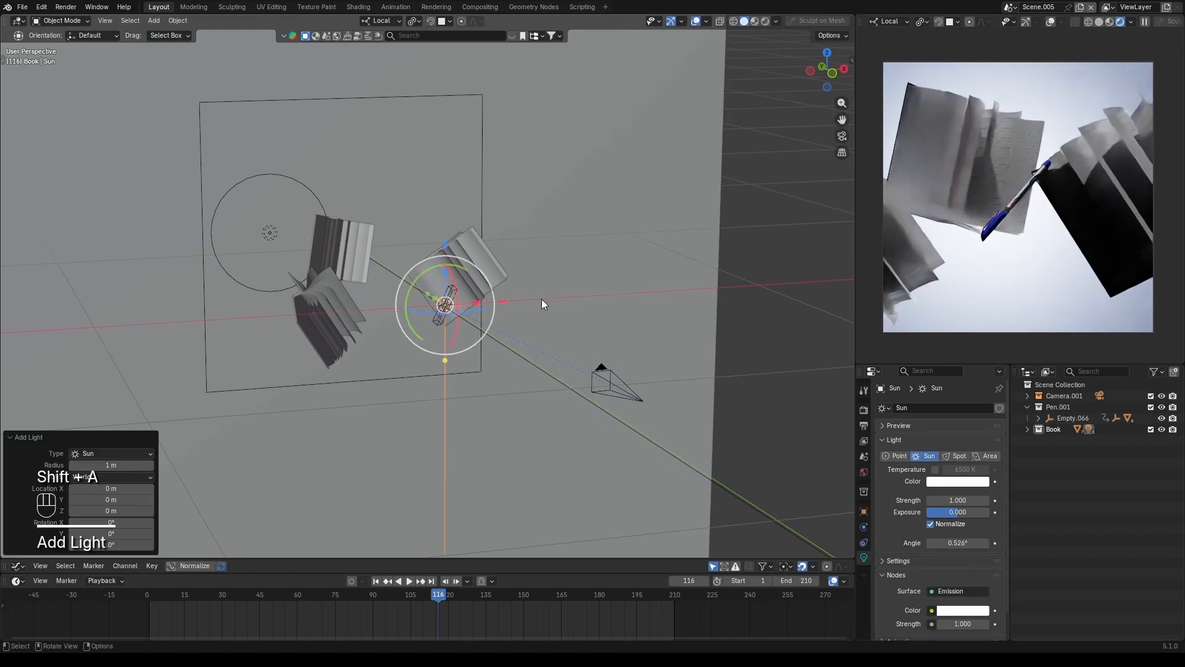
pyautogui.press('g')
pyautogui.click(553, 230)
pyautogui.press('KP_7')
pyautogui.scroll(-1, 941, 537)
pyautogui.moveTo(536, 415); pyautogui.dragTo(564, 377, button='middle')
# - Change the sun to a point light with a Radius of 0.14 m and reposition it near the right-hand book
pyautogui.click(902, 432)
pyautogui.moveTo(956, 520); pyautogui.dragTo(988, 520)
pyautogui.moveTo(560, 401); pyautogui.dragTo(539, 335, button='middle')
pyautogui.press('g')
pyautogui.click(560, 313)
# - Set the new point light's Power to 7.1, place it beyond the right-hand book and enable Temperature at 6500 K
pyautogui.moveTo(956, 478); pyautogui.dragTo(994, 477)
pyautogui.press('g')
pyautogui.click(779, 530)
pyautogui.click(935, 446)
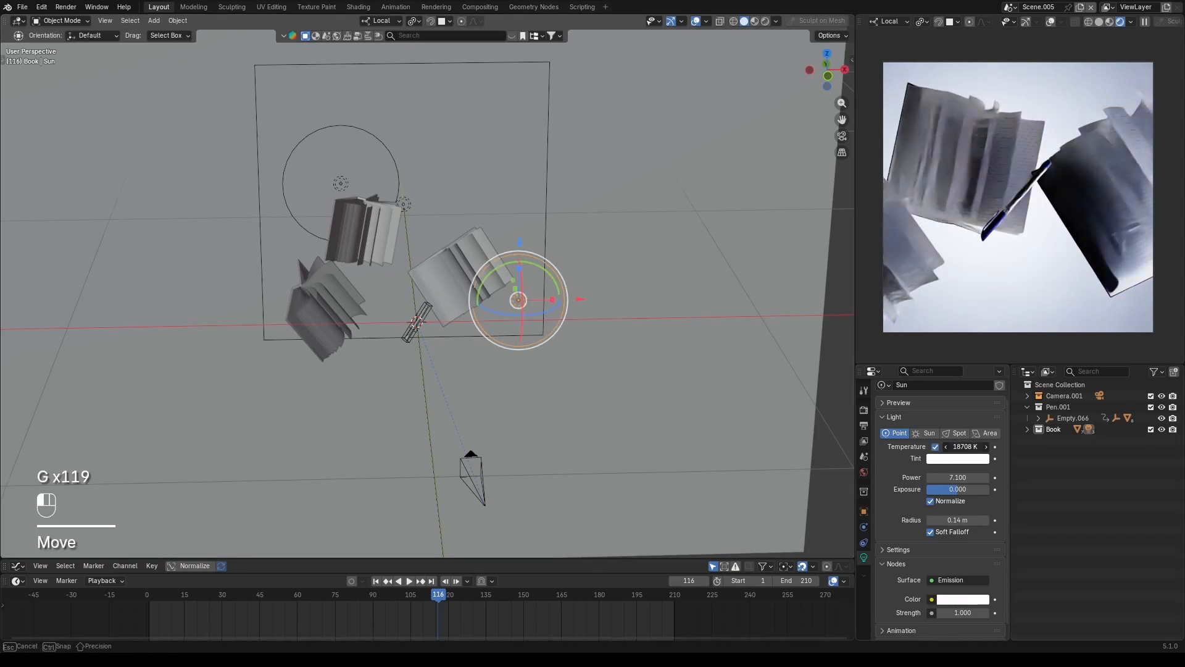
pyautogui.press('Escape')
pyautogui.scroll(-2, 680, 432)
pyautogui.click(376, 581)
# - Duplicate the point light to the far side of the left-hand books and preview the animation
pyautogui.hotkey('shift', 'd')
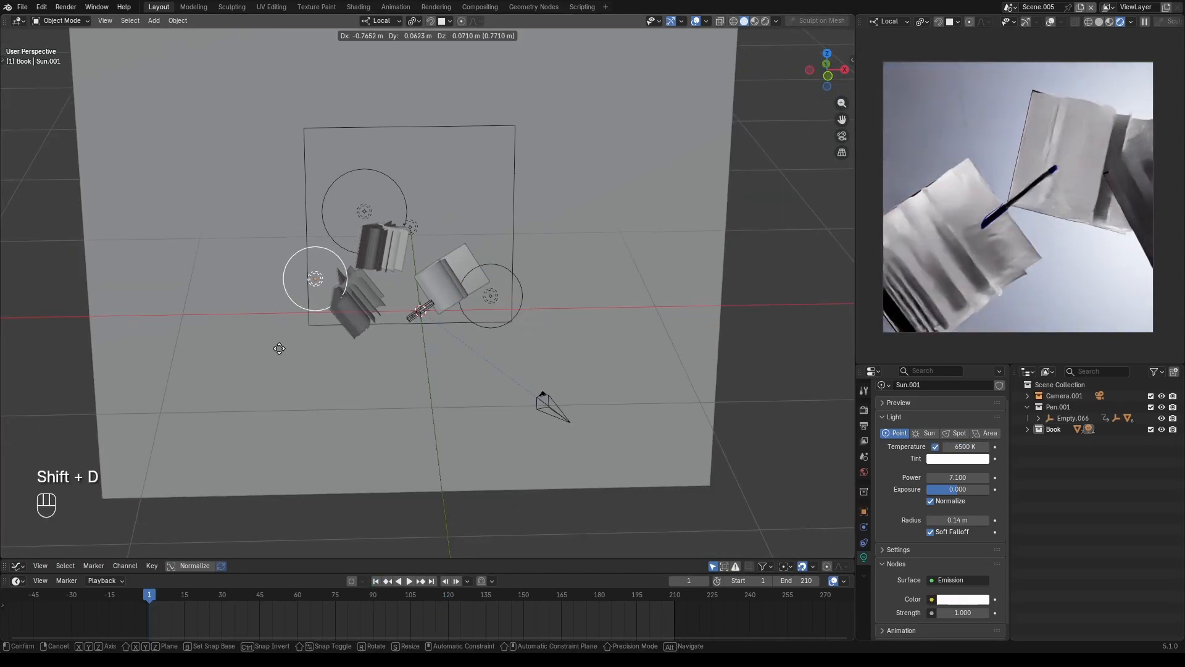
pyautogui.click(278, 347)
pyautogui.press('space')
pyautogui.press('space')
# - Duplicate the point light again above the upper-left book, set its Power to 3 and preview from frame 1
pyautogui.press('KP_7')
pyautogui.hotkey('shift', 'd')
pyautogui.click(426, 270)
pyautogui.press('KP_1')
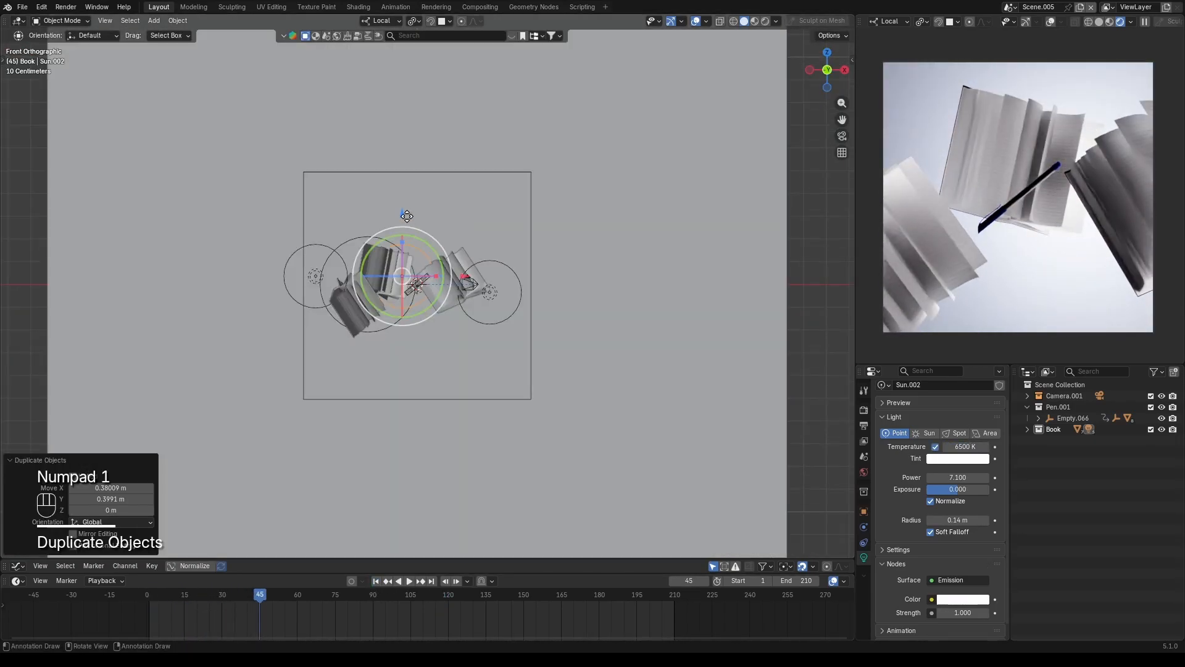
pyautogui.moveTo(403, 214); pyautogui.dragTo(403, 180)
pyautogui.click(948, 477)
pyautogui.write('3')
pyautogui.press('Return')
pyautogui.press('space')
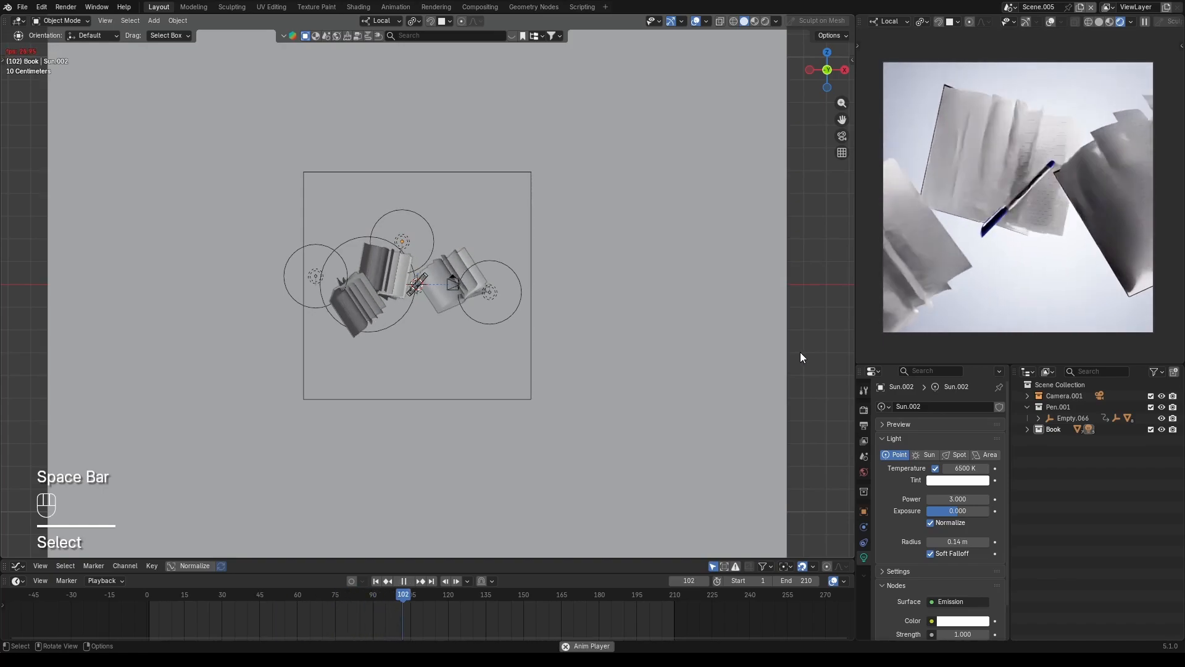
pyautogui.click(149, 625)
# - Select all the lights and move them into a new collection named Set Lighting
pyautogui.moveTo(497, 266); pyautogui.dragTo(323, 301, button='middle')
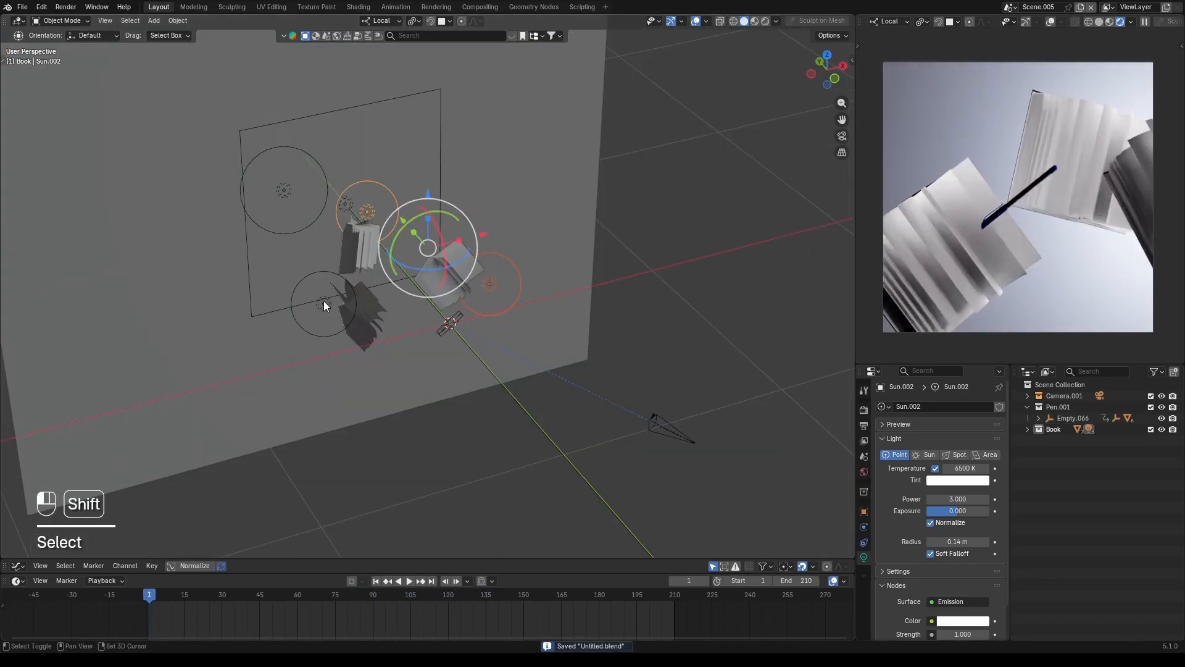
pyautogui.keyDown('shift'); pyautogui.click(495, 377); pyautogui.keyUp('shift')
pyautogui.press('m')
pyautogui.click(546, 409)
pyautogui.write('Set Lighting')
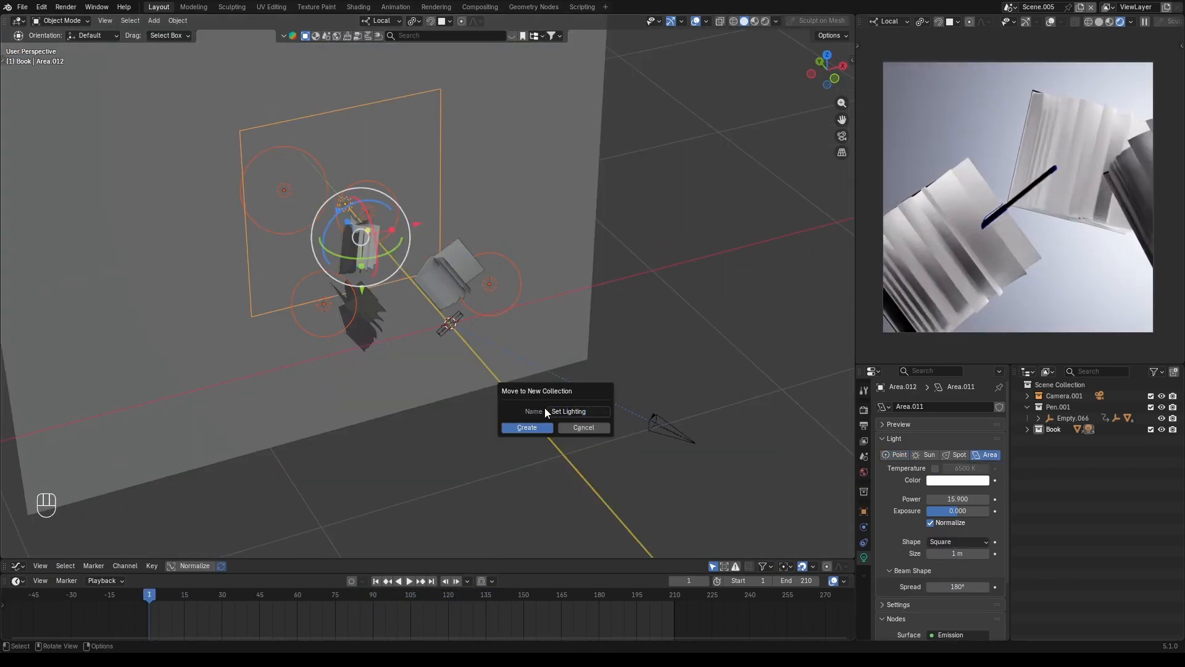
pyautogui.press('Return')
pyautogui.click(608, 488)
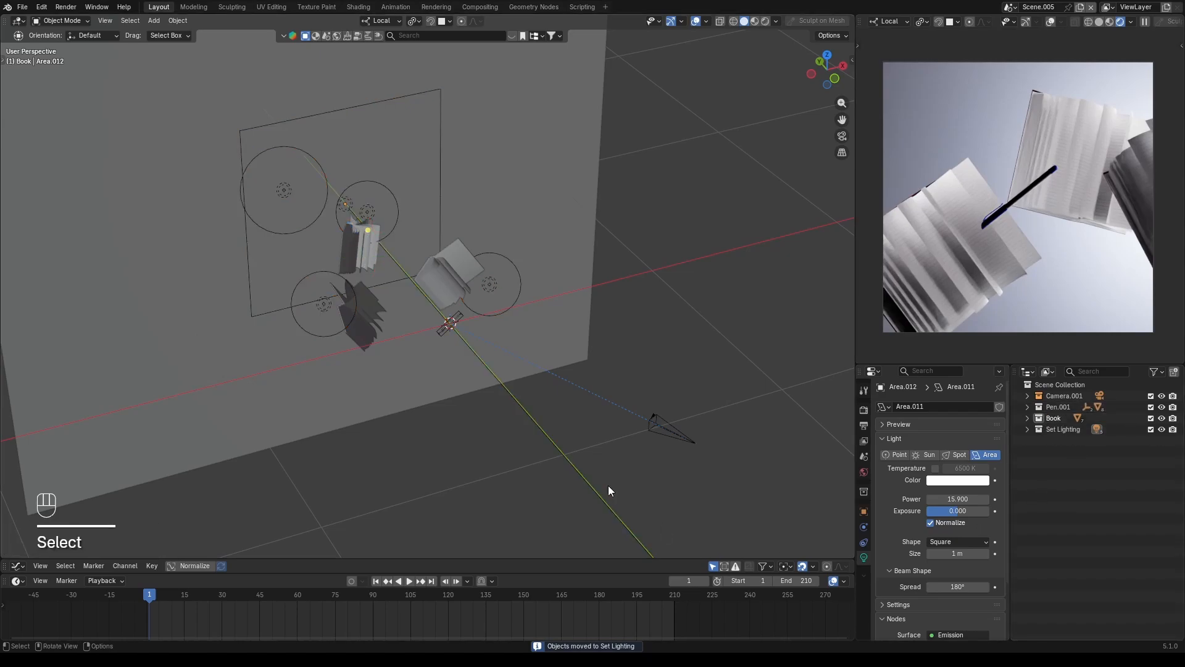
# - Move the Set Lighting collection above Pen.001 and give it a yellow color tag
pyautogui.press('space')
pyautogui.press('space')
pyautogui.moveTo(1063, 430); pyautogui.dragTo(1059, 401)
pyautogui.rightClick(1061, 407)
pyautogui.click(1075, 410)
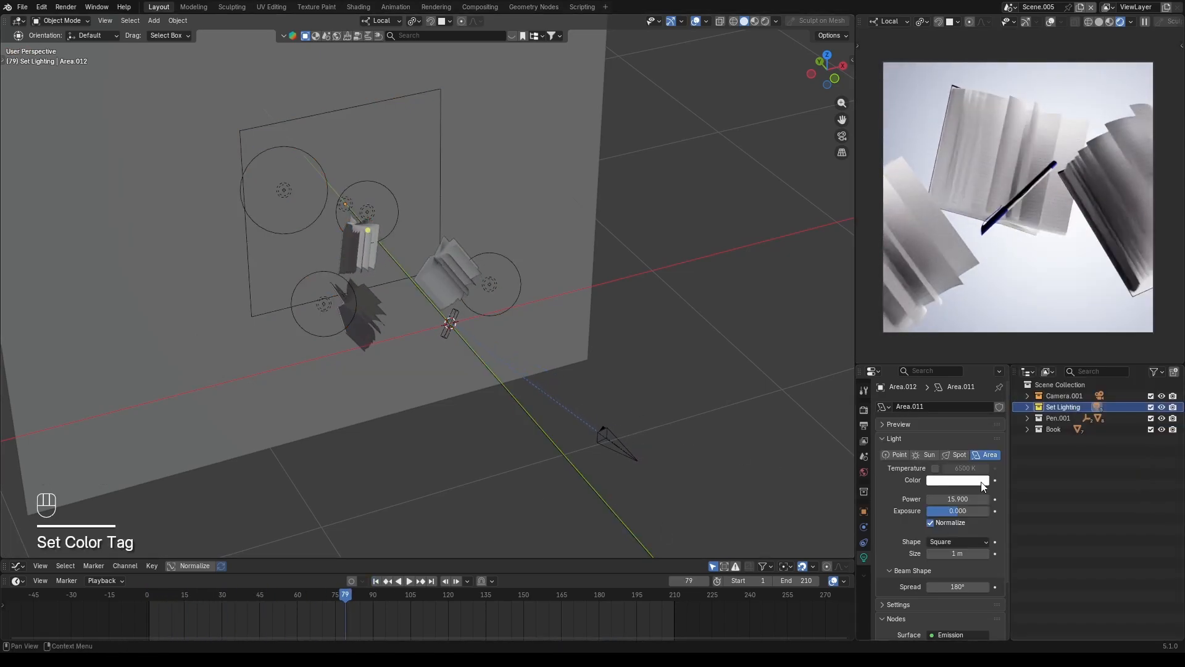
# - Add another area light at the pen and rotate it -90° about X
pyautogui.scroll(-1, 591, 347)
pyautogui.hotkey('shift', 'a')
pyautogui.moveTo(486, 394)
pyautogui.click(545, 429)
pyautogui.moveTo(454, 346); pyautogui.dragTo(531, 331, button='middle')
pyautogui.press('r')
pyautogui.press('x')
pyautogui.press('9')
pyautogui.press('0')
pyautogui.press('-')
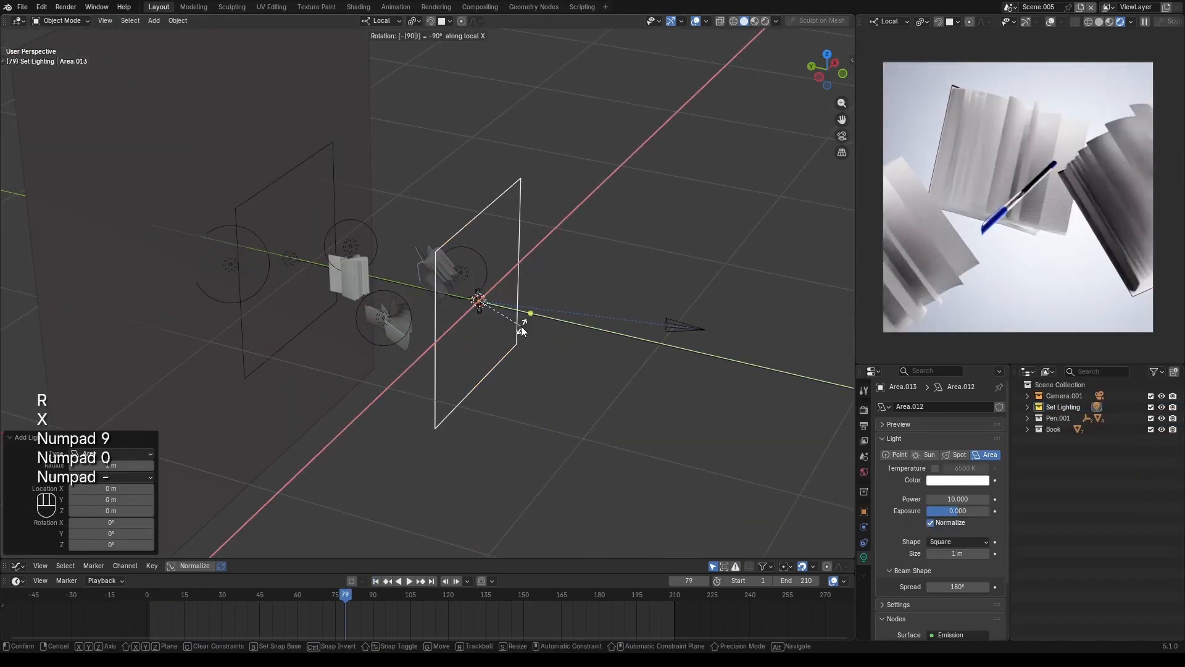
pyautogui.click(521, 326)
# - Resize the new area light, move it slightly behind the pen and enable its Temperature at 6500 K
pyautogui.press('s')
pyautogui.click(501, 313)
pyautogui.press('s')
pyautogui.moveTo(423, 289)
pyautogui.mouseDown()
pyautogui.moveTo(379, 280)
pyautogui.moveTo(405, 288)
pyautogui.mouseUp()
pyautogui.scroll(4, 995, 243)
pyautogui.click(936, 468)
pyautogui.scroll(5, 489, 353)
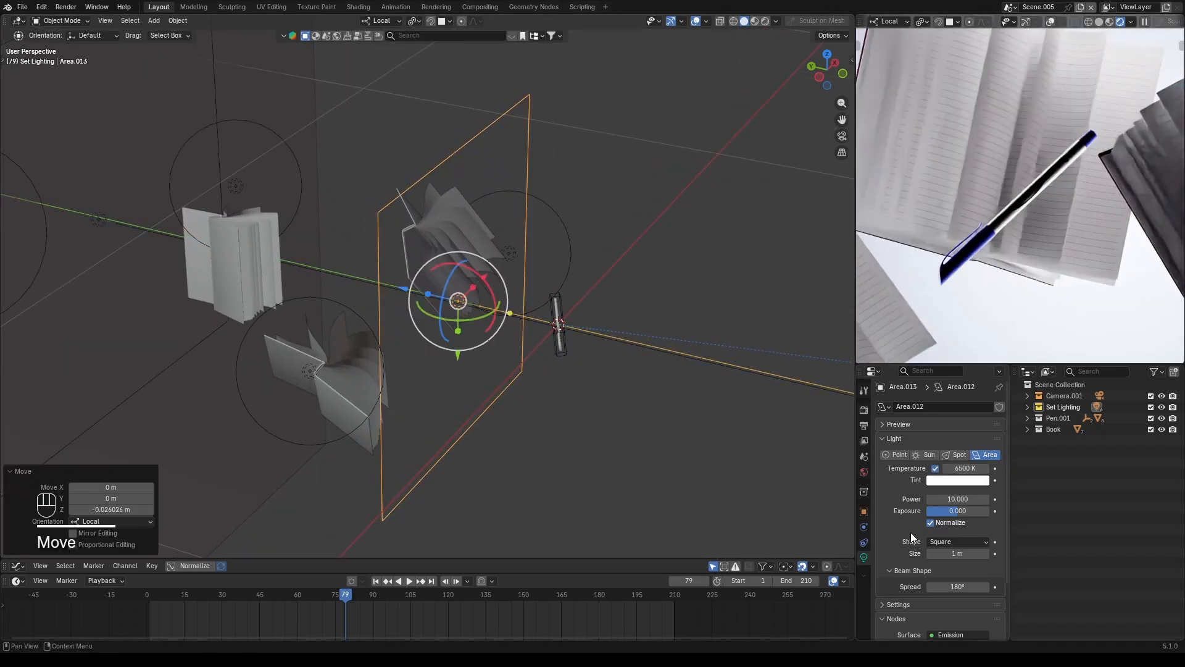
# - Create a new Light Linking collection for the pen's area light in its object shading settings
pyautogui.click(864, 511)
pyautogui.scroll(-12, 915, 518)
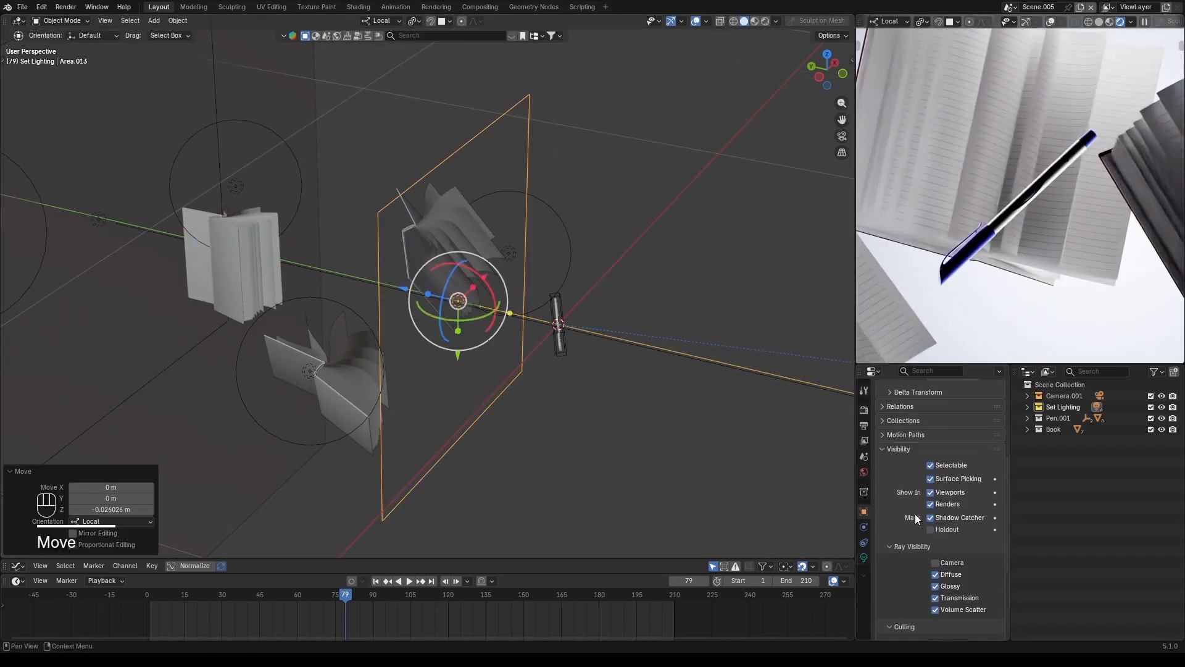
pyautogui.click(899, 532)
pyautogui.scroll(-2, 899, 533)
pyautogui.click(908, 506)
pyautogui.click(907, 523)
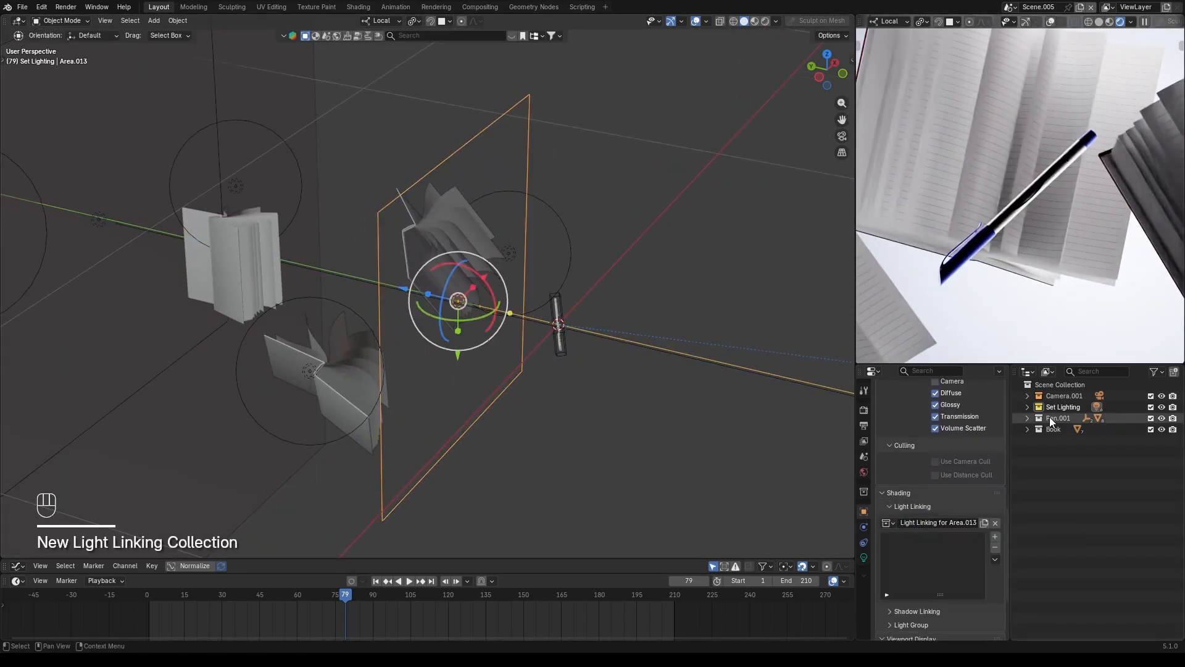
# - Move the pen's area light into a new Pen lighting collection, tagged yellow and placed above Pen.001
pyautogui.press('m')
pyautogui.click(607, 392)
pyautogui.press('BackSpace')
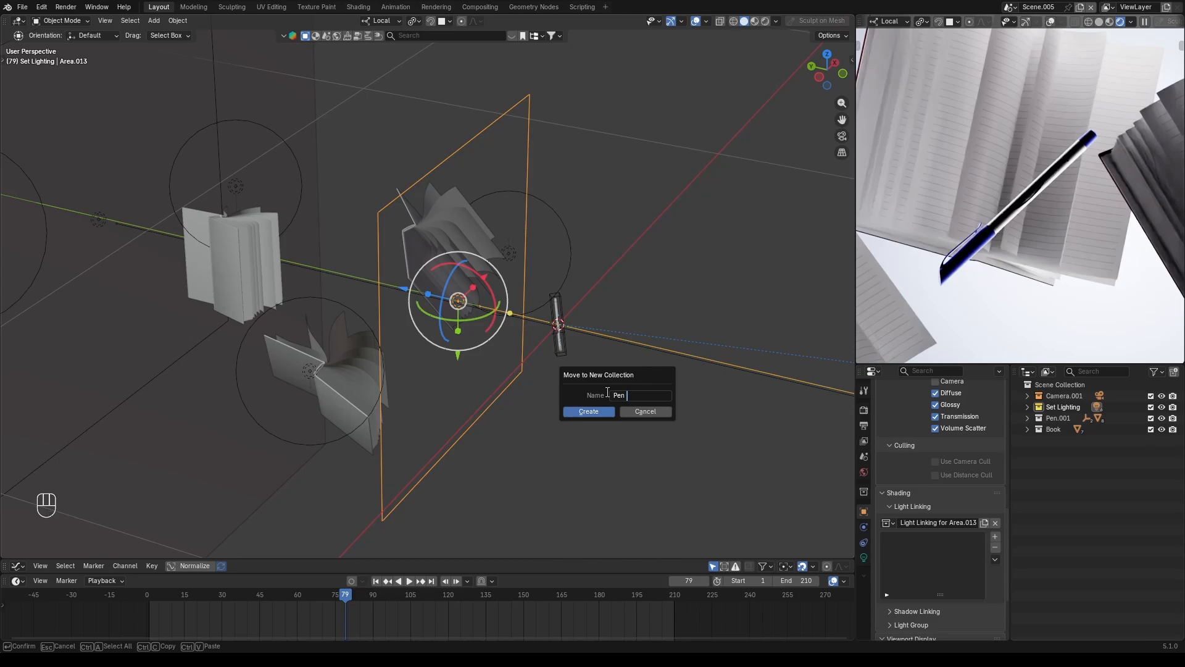
pyautogui.press('Return')
pyautogui.rightClick(1025, 440)
pyautogui.click(1039, 440)
pyautogui.moveTo(1050, 440)
pyautogui.mouseDown()
pyautogui.moveTo(1053, 413)
pyautogui.moveTo(1030, 452)
pyautogui.mouseUp()
# - Create a Light Linking collection for the area light and assign the light to a new collection named Pen lighting
pyautogui.click(624, 346)
pyautogui.scroll(-4, 998, 446)
pyautogui.click(1027, 418)
pyautogui.scroll(-6, 1002, 454)
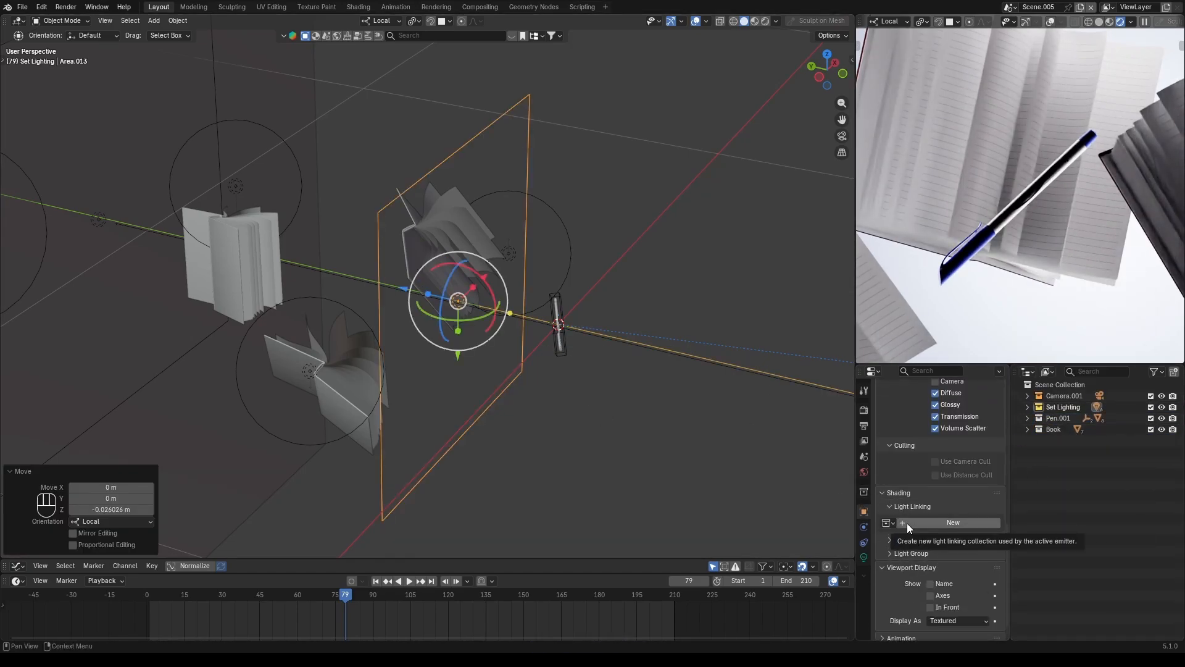
pyautogui.click(906, 524)
pyautogui.press('m')
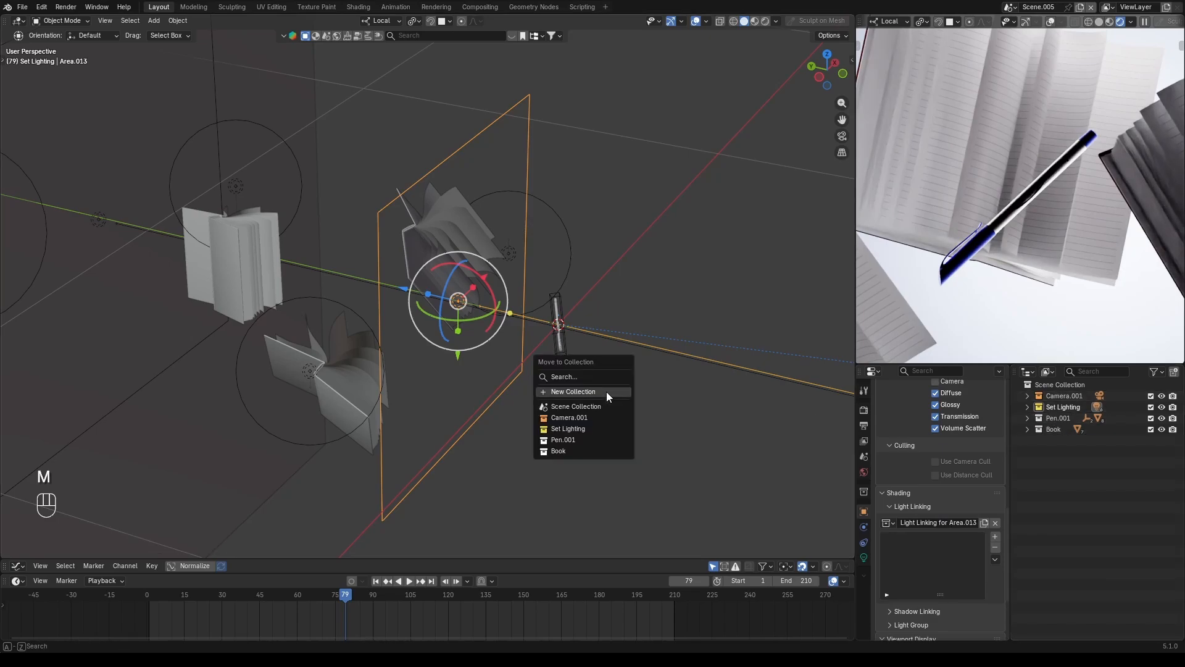
pyautogui.click(607, 392)
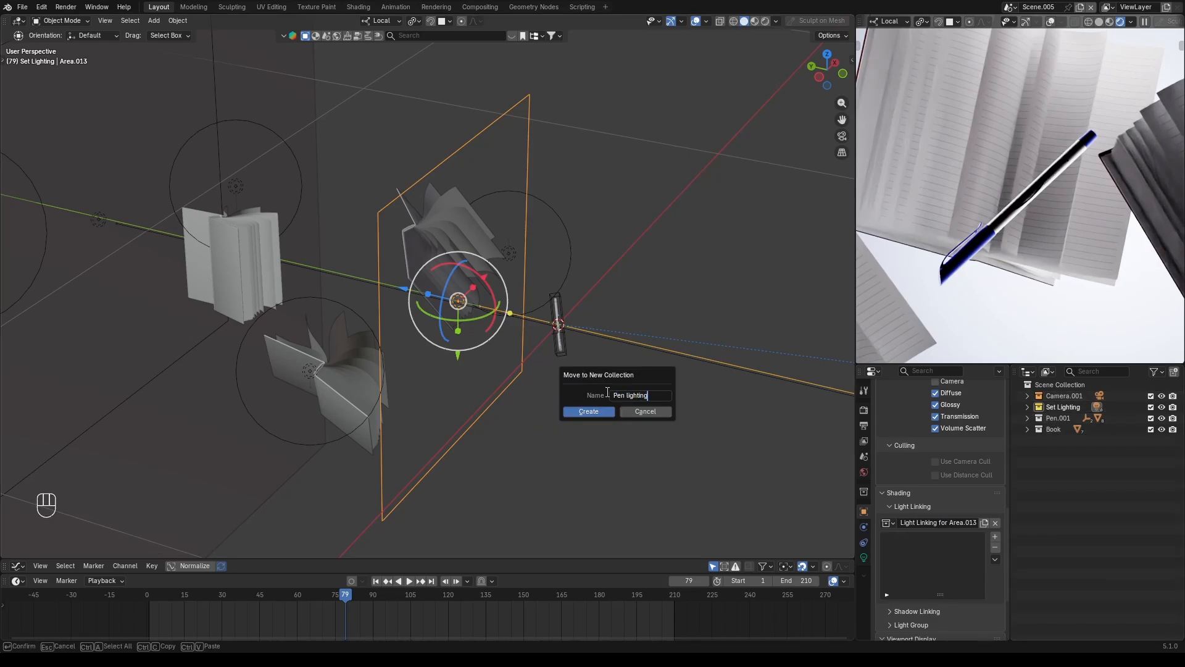
pyautogui.write('Pen lighting')
pyautogui.press('Return')
# - Add the Pen.001 collection to the pen area light's Light Linking list
pyautogui.moveTo(1038, 439); pyautogui.dragTo(939, 507)
pyautogui.click(524, 343)
pyautogui.click(864, 511)
pyautogui.click(1027, 418)
pyautogui.scroll(-10, 946, 531)
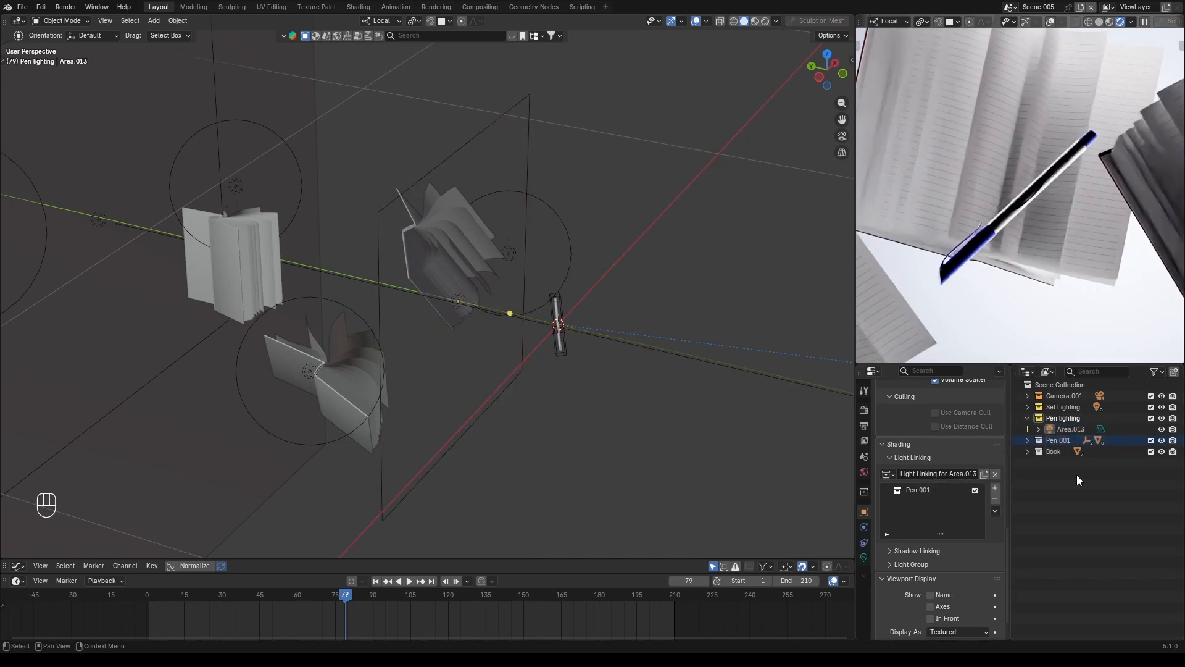
# - Rename the Pen.001 collection to Pen and exclude the Set Lighting collection from the view layer
pyautogui.press('BackSpace')
pyautogui.press('BackSpace')
pyautogui.press('BackSpace')
pyautogui.press('BackSpace')
pyautogui.press('Return')
pyautogui.press('KP_0')
pyautogui.click(1151, 408)
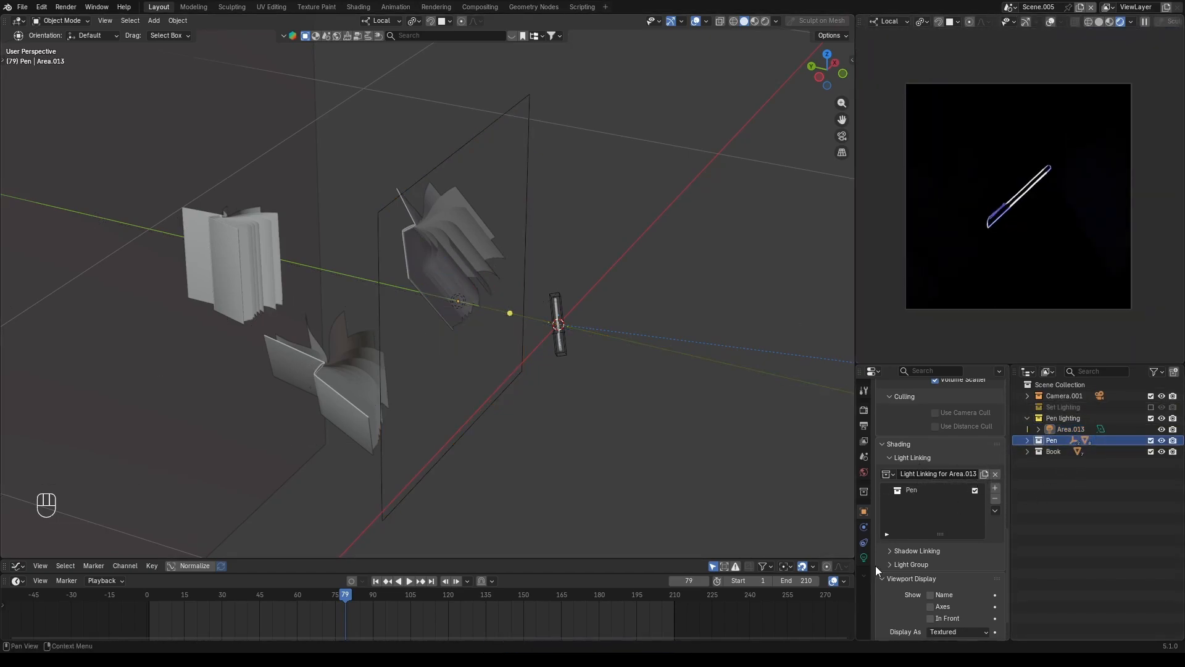
# - Toggle the area light's link to Pen with the light moved back, and bring it forward again about 0.32 m, close behind the pen
pyautogui.click(976, 491)
pyautogui.click(976, 490)
pyautogui.click(524, 321)
pyautogui.moveTo(405, 289); pyautogui.dragTo(294, 264)
pyautogui.click(974, 491)
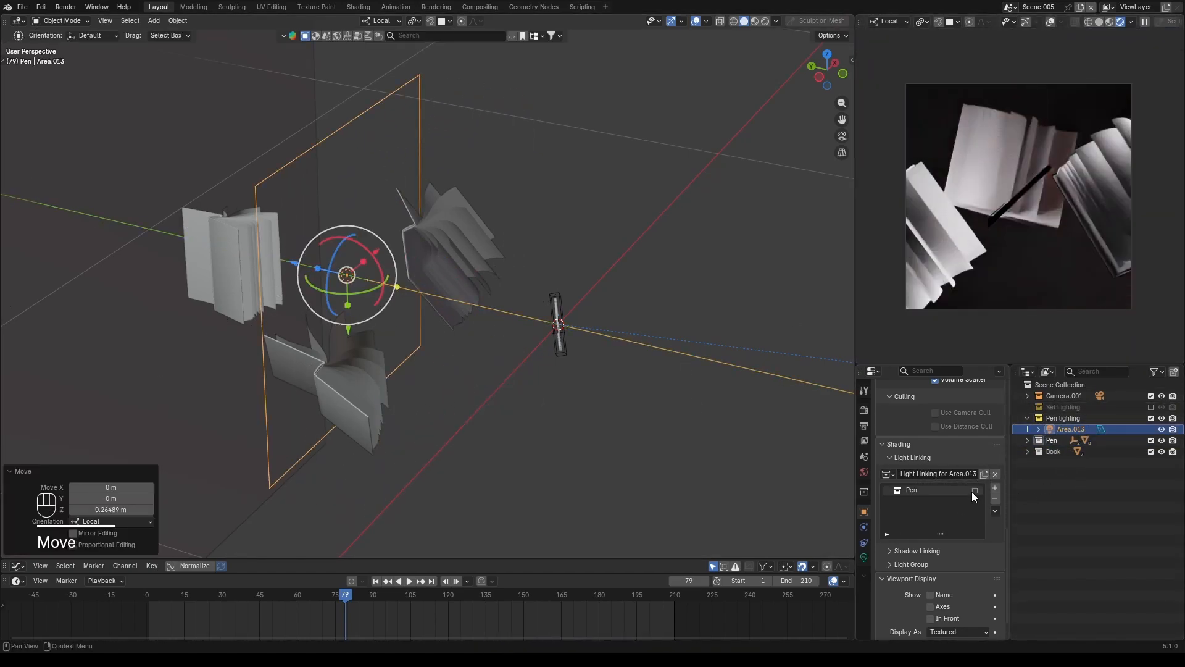
pyautogui.click(974, 491)
pyautogui.press('g')
pyautogui.press('z')
pyautogui.click(1037, 207)
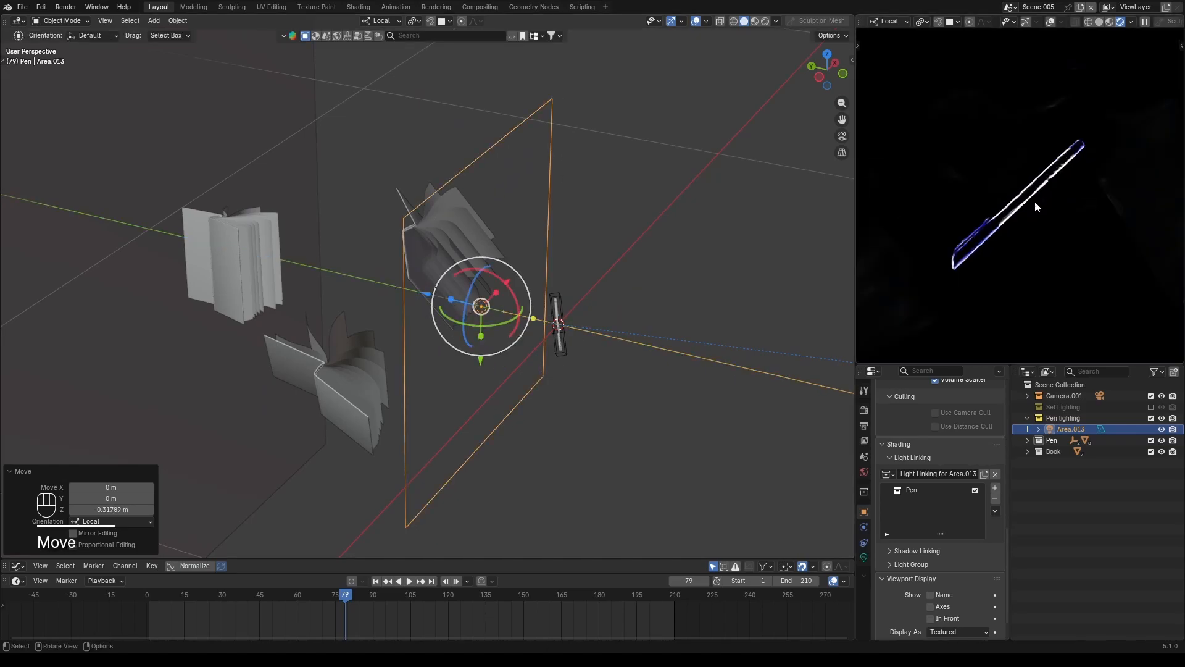
# - Duplicate the area light, scale the copy, clear its rotation and raise it about 0.29 m above the pen
pyautogui.click(864, 557)
pyautogui.hotkey('shift', 'd')
pyautogui.click(705, 387)
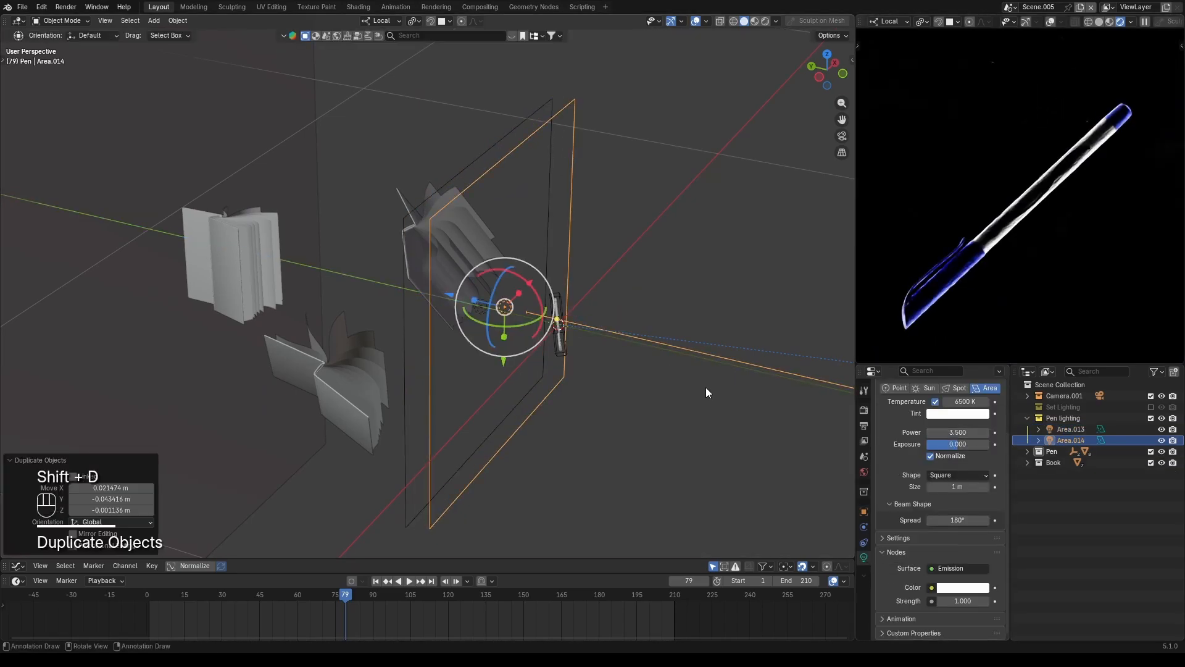
pyautogui.press('s')
pyautogui.click(624, 397)
pyautogui.hotkey('alt', 'r')
pyautogui.moveTo(623, 398); pyautogui.dragTo(676, 397, button='middle')
pyautogui.moveTo(464, 289); pyautogui.dragTo(523, 287)
pyautogui.moveTo(586, 222); pyautogui.dragTo(618, 92)
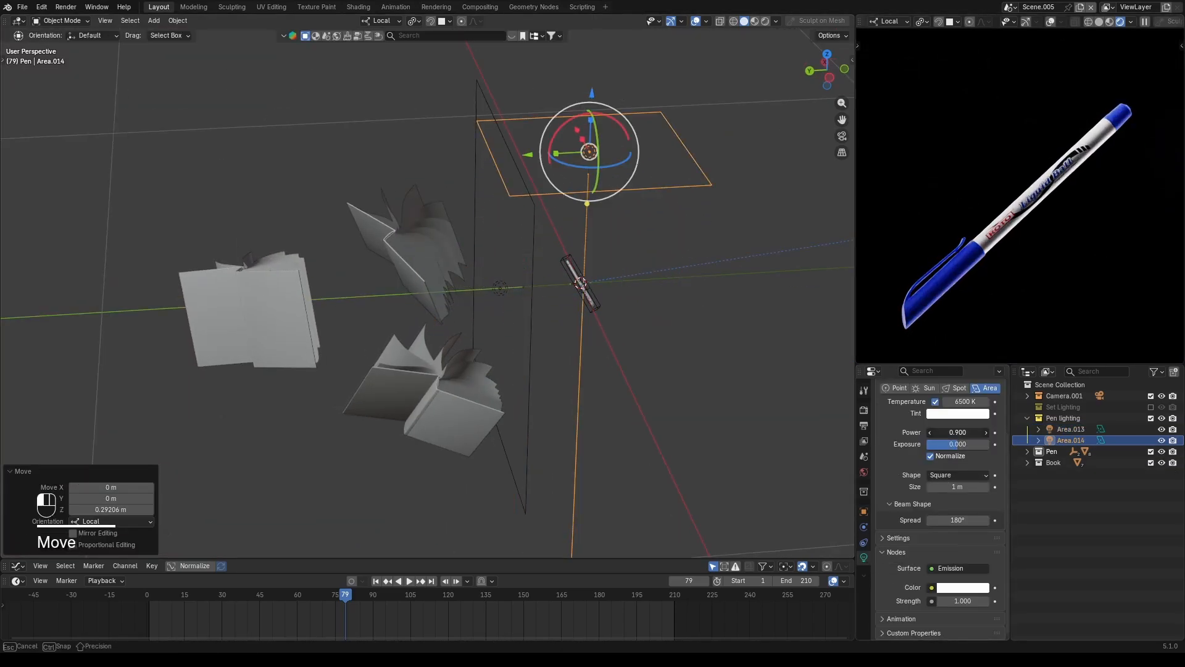
# - Set the spread of the area light behind the pen to 180°
pyautogui.click(500, 288)
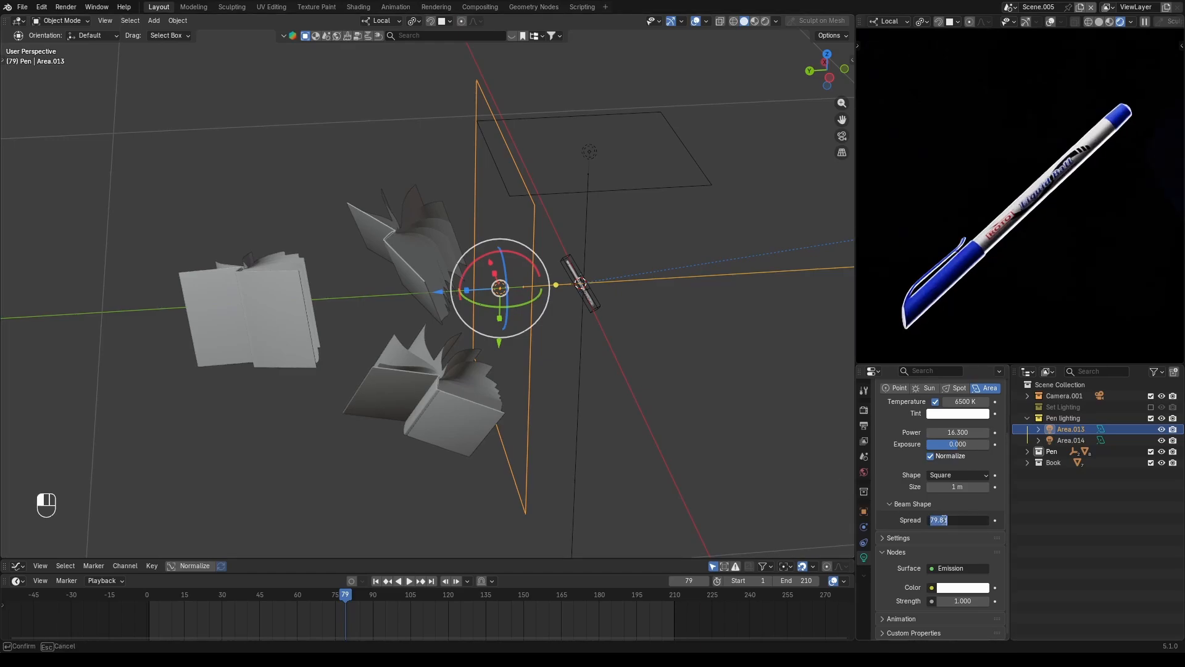
pyautogui.write('180')
pyautogui.press('Return')
# - Duplicate the overhead light toward the camera, rotate the copy 90° about X and lower it level with the pen
pyautogui.click(602, 165)
pyautogui.click(594, 155)
pyautogui.press('KP_7')
pyautogui.scroll(-4, 618, 247)
pyautogui.moveTo(536, 375); pyautogui.dragTo(583, 297, button='middle')
pyautogui.hotkey('shift', 'd')
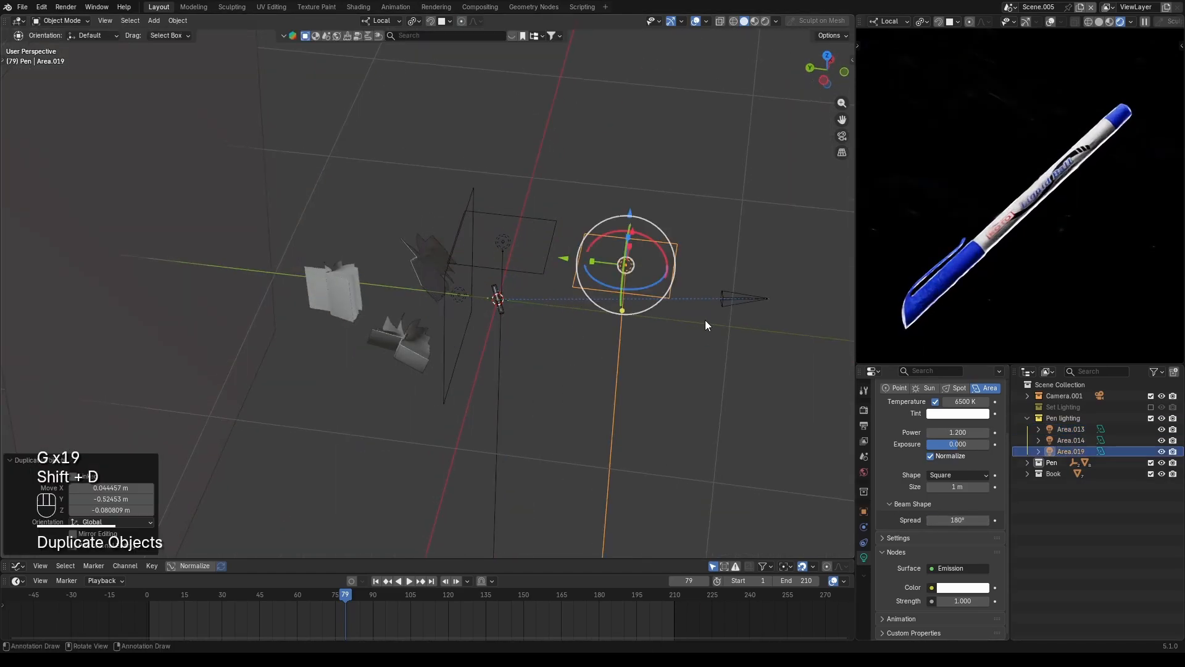
pyautogui.write('rx90')
pyautogui.click(704, 320)
pyautogui.moveTo(631, 214); pyautogui.dragTo(640, 265)
pyautogui.moveTo(687, 324)
pyautogui.mouseDown()
pyautogui.moveTo(635, 323)
pyautogui.moveTo(688, 324)
pyautogui.mouseUp()
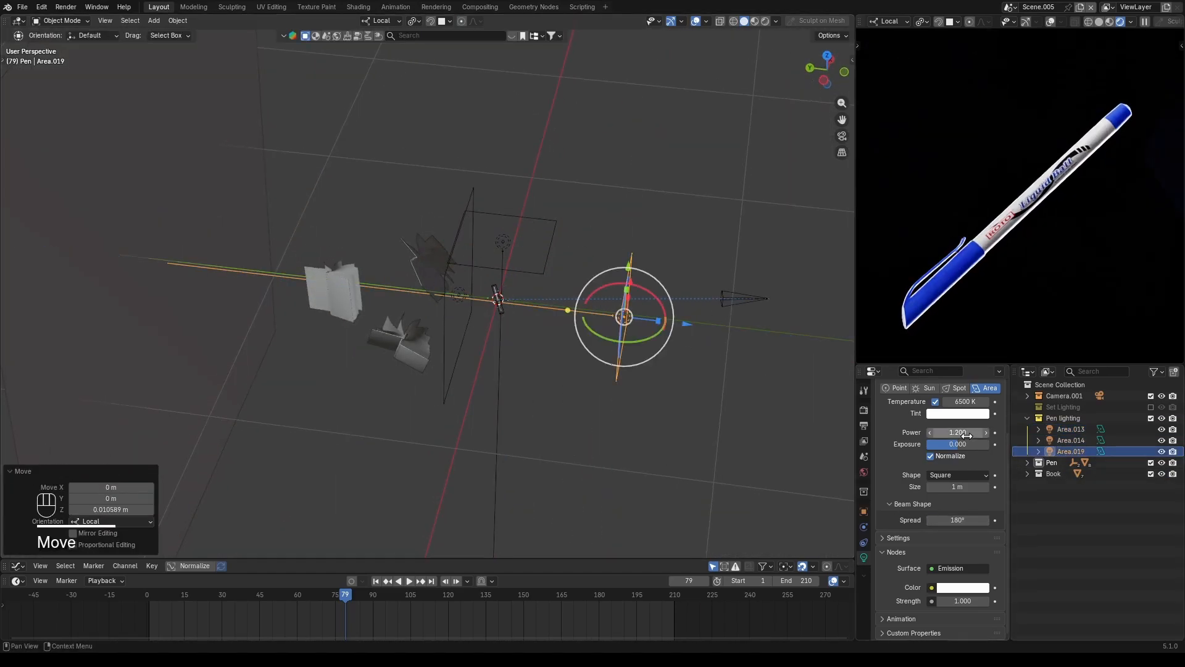
# - Set the front light's power to 1.1 and play the animation from the first frame
pyautogui.moveTo(967, 436); pyautogui.dragTo(957, 436)
pyautogui.click(729, 456)
pyautogui.press('space')
pyautogui.click(376, 581)
pyautogui.press('space')
# - Duplicate the front light in top view, place the copy at the pen's left side and rotate it toward the pen
pyautogui.press('KP_7')
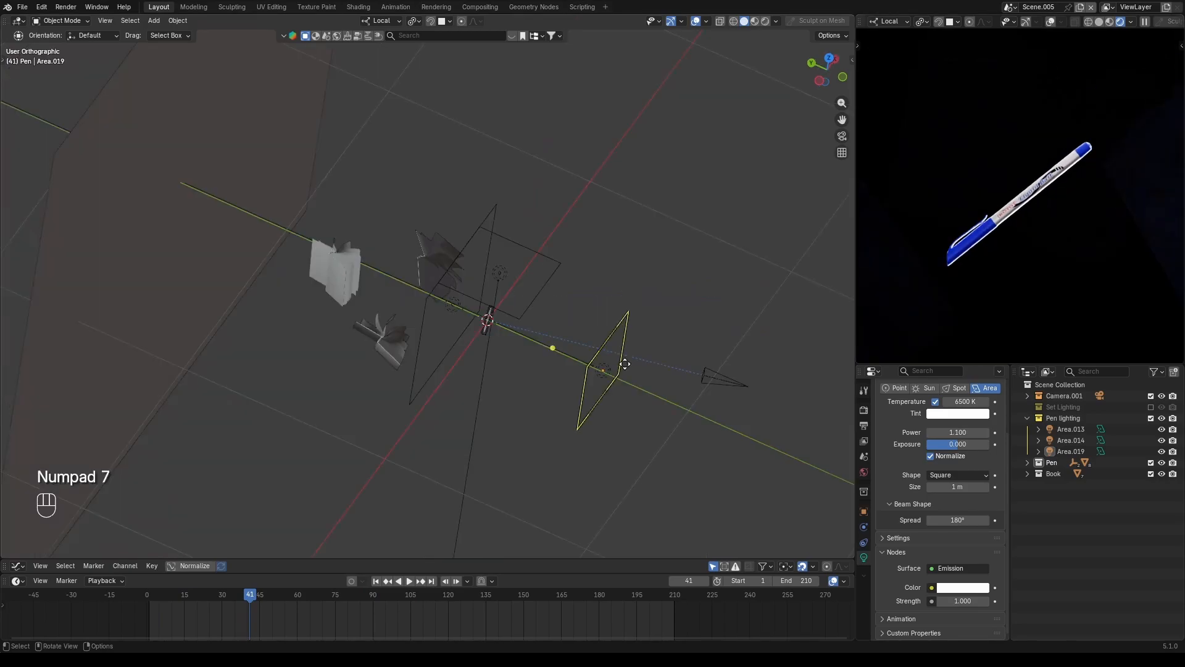
pyautogui.click(433, 483)
pyautogui.hotkey('shift', 'd')
pyautogui.click(369, 389)
pyautogui.press('r')
pyautogui.click(469, 475)
pyautogui.scroll(3, 1019, 203)
pyautogui.click(370, 391)
# - Set the side light's power to 2.8 and temperature to 16108 K, and preview the animation
pyautogui.moveTo(958, 433); pyautogui.dragTo(1006, 433)
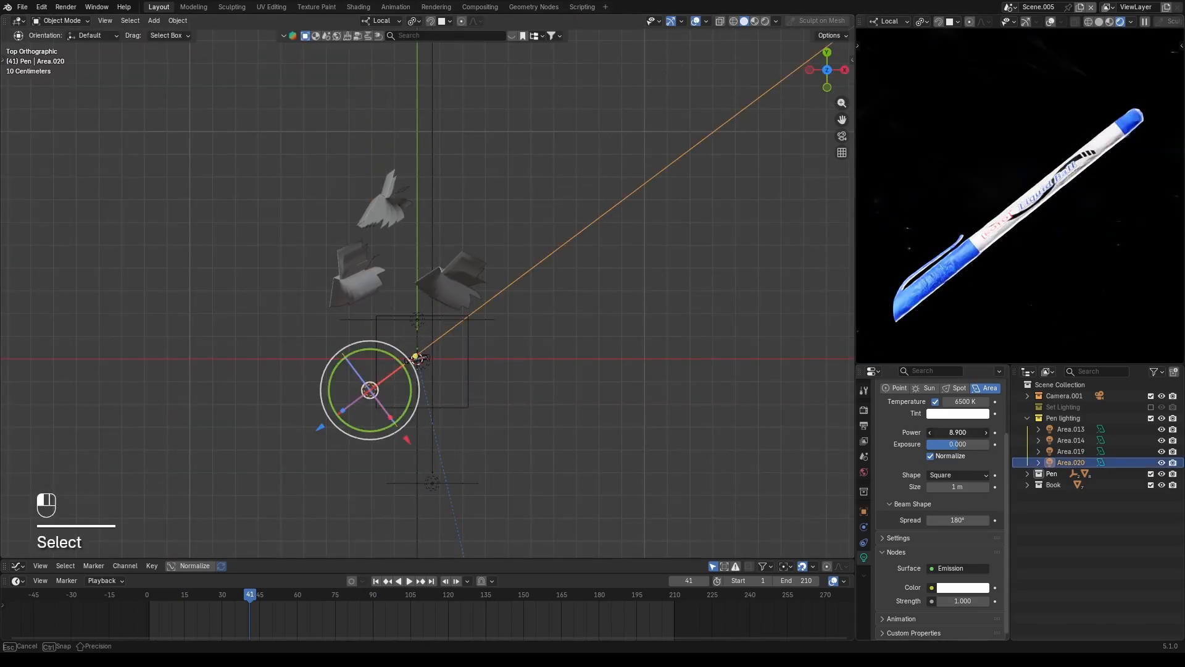
pyautogui.moveTo(958, 520); pyautogui.dragTo(988, 520)
pyautogui.press('x')
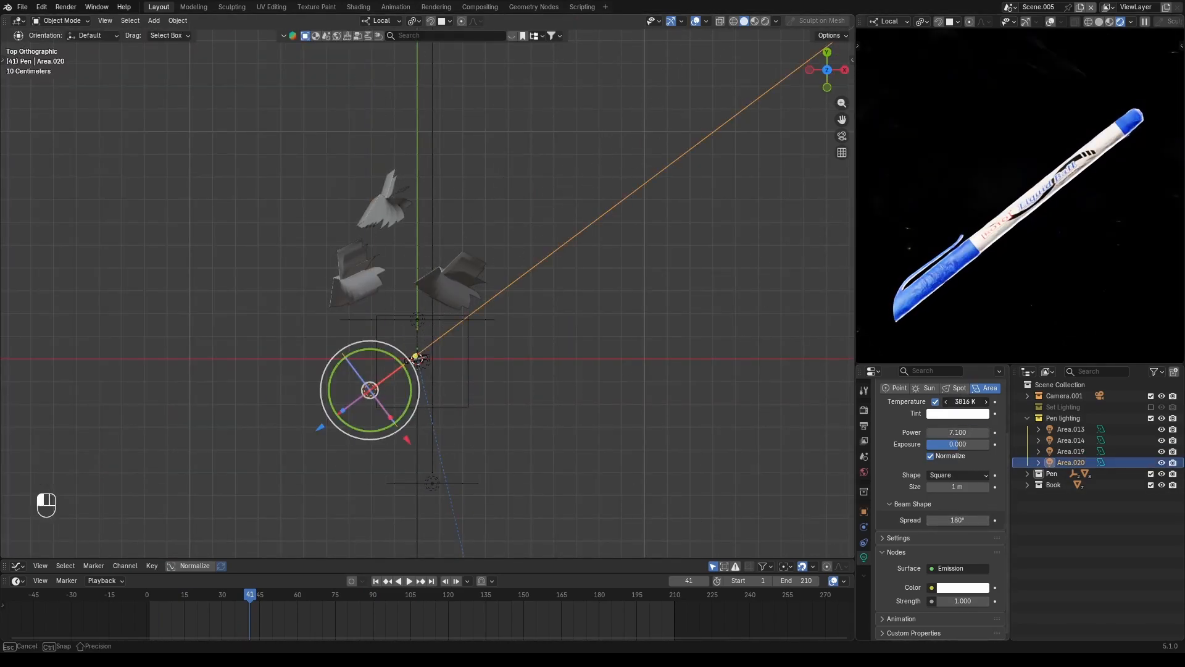
pyautogui.click(713, 457)
pyautogui.press('space')
pyautogui.press('space')
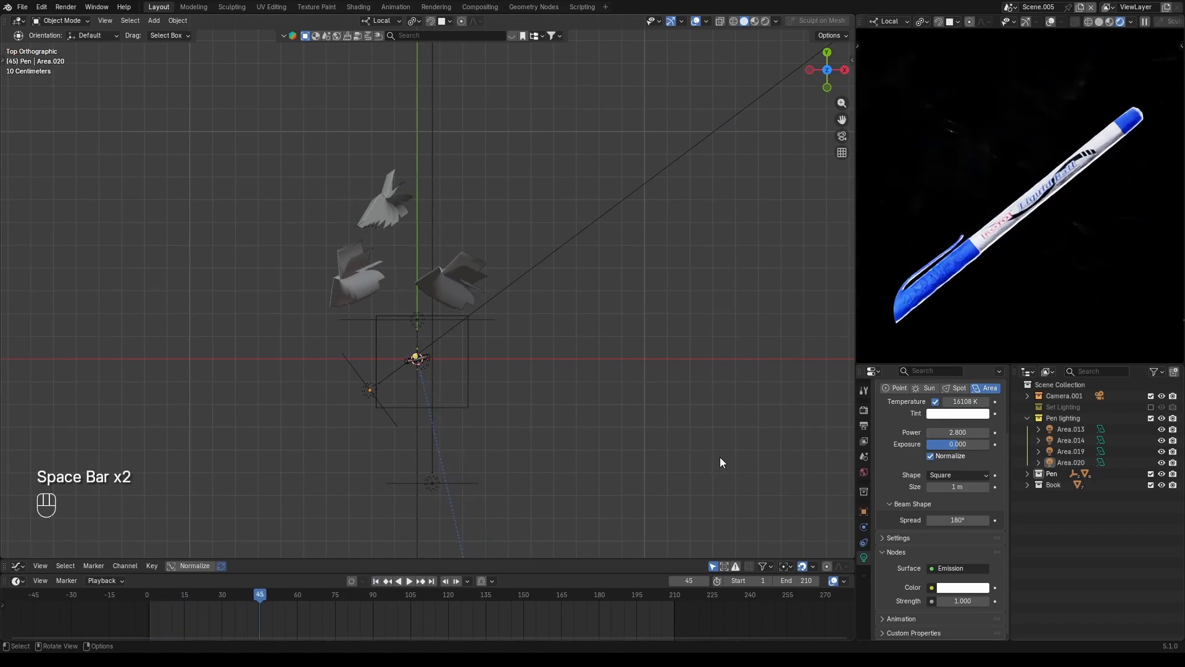
# - Set the side light's power to 2.1 and fine-tune the power of the light above the pen
pyautogui.click(417, 356)
pyautogui.moveTo(417, 356); pyautogui.dragTo(529, 290, button='middle')
pyautogui.click(539, 346)
pyautogui.moveTo(958, 433)
pyautogui.mouseDown()
pyautogui.moveTo(944, 433)
pyautogui.moveTo(966, 432)
pyautogui.mouseUp()
pyautogui.click(588, 376)
pyautogui.click(543, 252)
pyautogui.moveTo(958, 432); pyautogui.dragTo(966, 432)
pyautogui.click(540, 346)
# - Try lowering the side light beneath the pen and angling it up toward it
pyautogui.moveTo(493, 302); pyautogui.dragTo(500, 323)
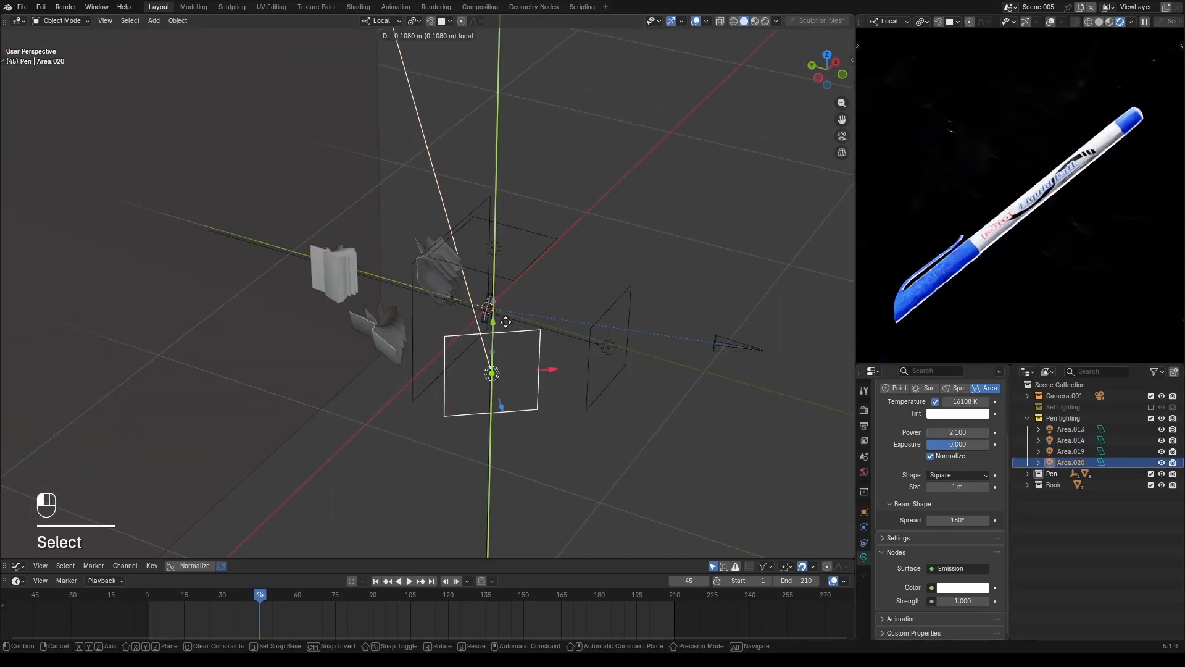
pyautogui.moveTo(500, 323); pyautogui.dragTo(574, 290, button='middle')
pyautogui.moveTo(574, 290); pyautogui.dragTo(571, 299)
pyautogui.moveTo(571, 299); pyautogui.dragTo(613, 380, button='middle')
# - Compare the pen with the side light hidden and shown, and delete that light
pyautogui.press('x')
pyautogui.click(1162, 462)
pyautogui.click(1162, 462)
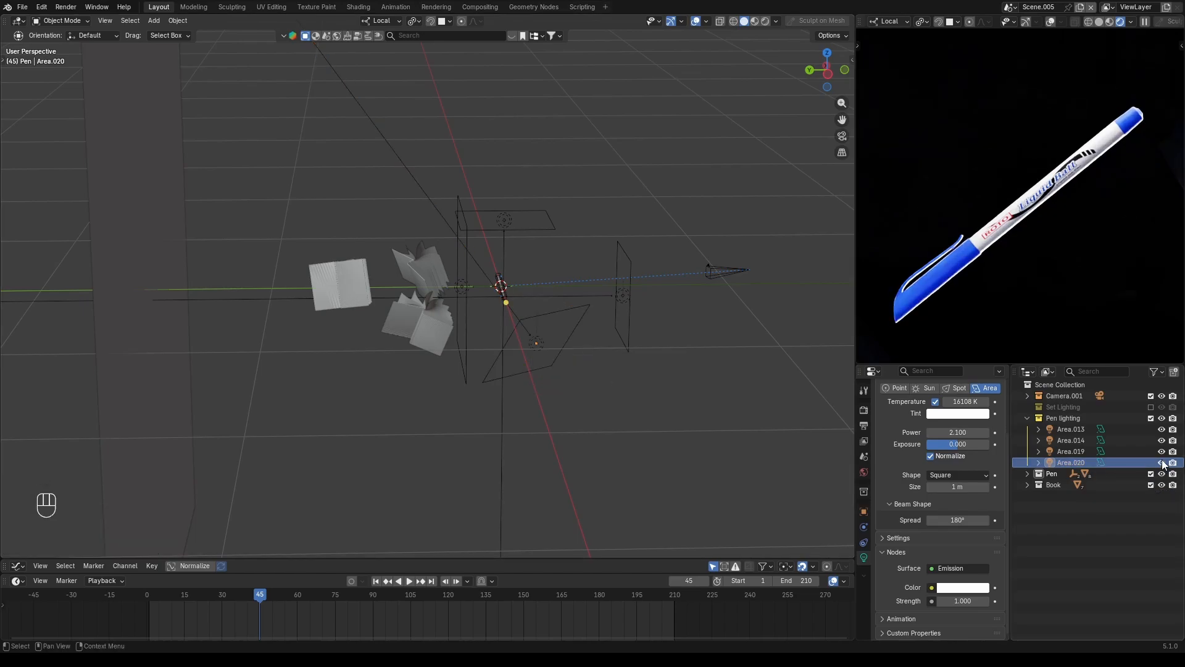
pyautogui.click(1071, 463)
pyautogui.press('x')
# - Re-enable the Set Lighting collection and play the animation from the first frame in front view
pyautogui.press('KP_1')
pyautogui.press('space')
pyautogui.press('space')
pyautogui.click(1151, 407)
pyautogui.scroll(-7, 1019, 197)
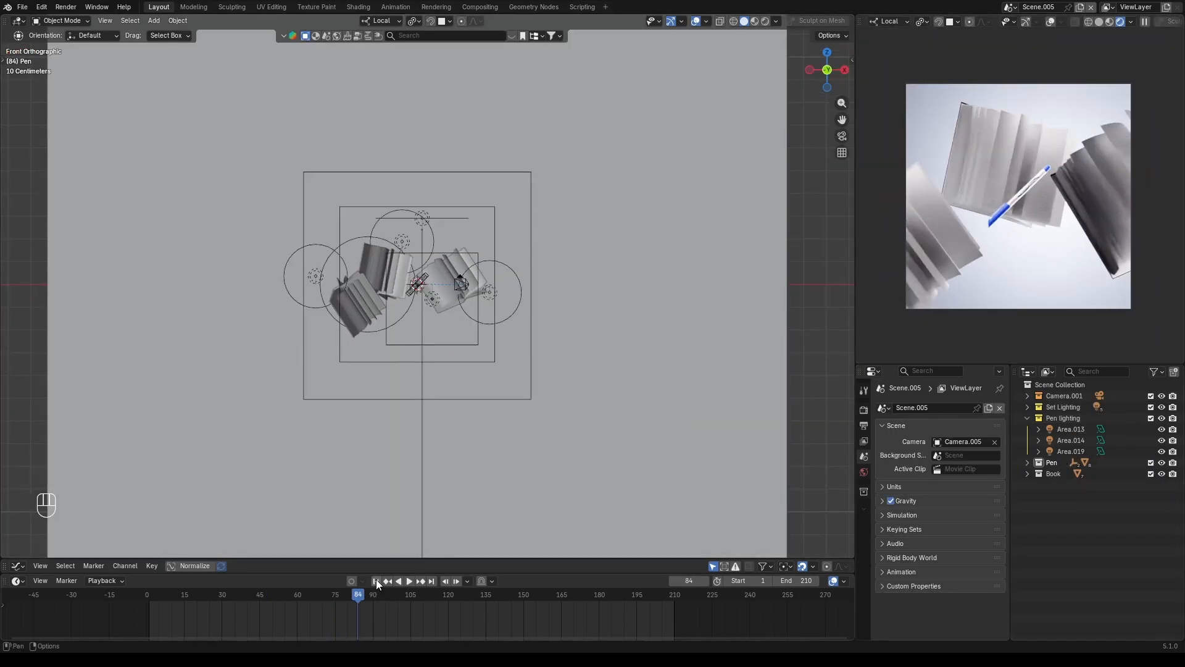
pyautogui.click(376, 580)
pyautogui.press('space')
pyautogui.press('space')
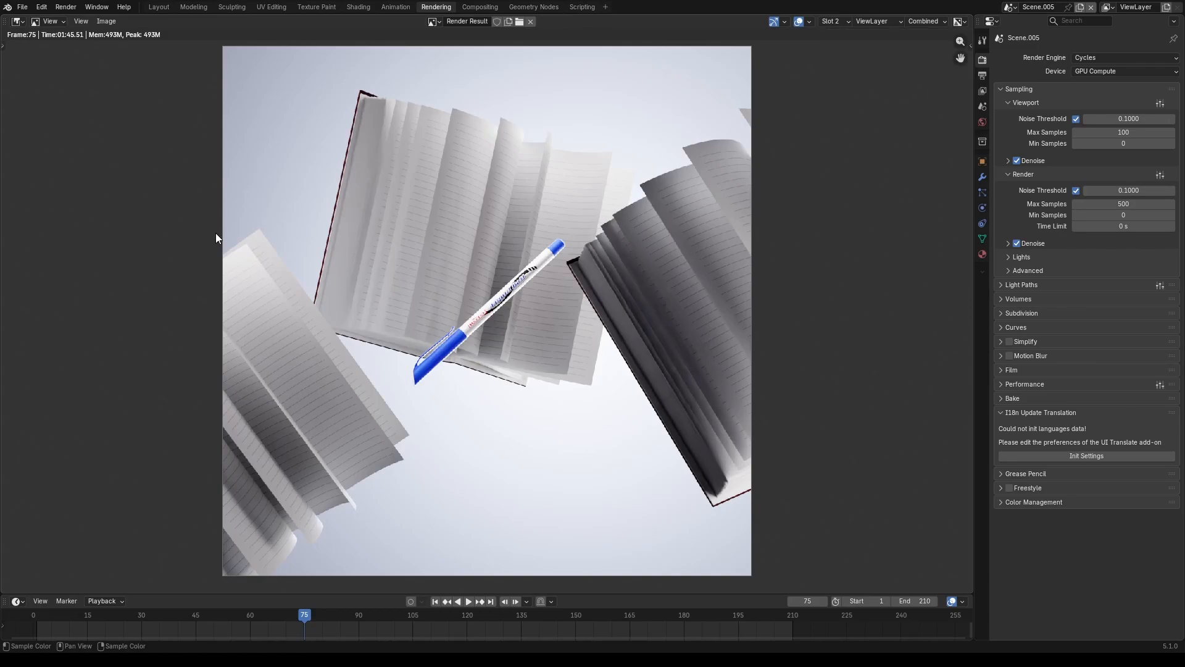
# - Save the file and open the book's material slots in the Shading workspace
pyautogui.press('KP_1')
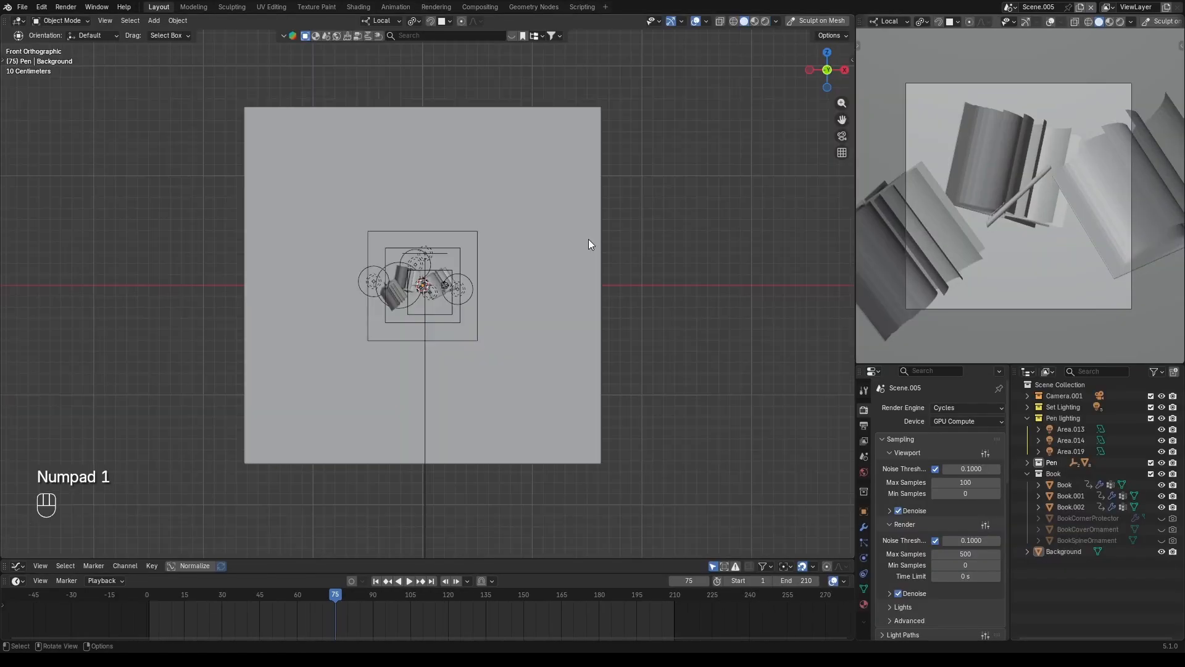
pyautogui.scroll(5, 587, 239)
pyautogui.hotkey('ctrl', 's')
pyautogui.click(356, 7)
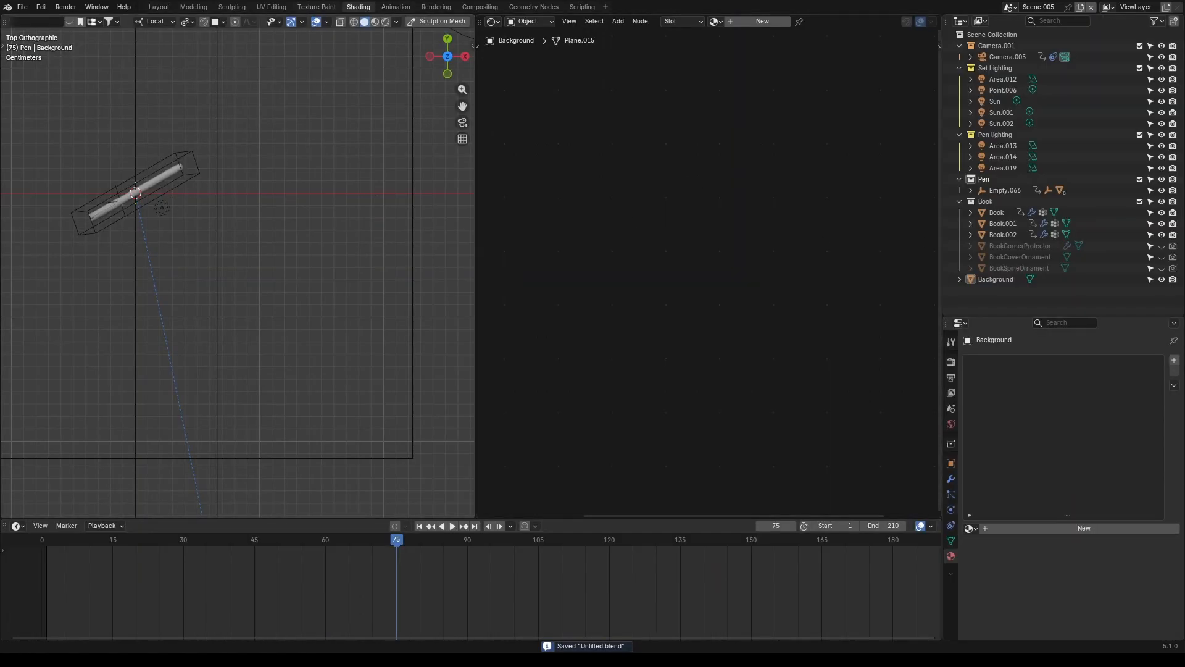
pyautogui.scroll(-4, 278, 161)
pyautogui.keyDown('shift'); pyautogui.moveTo(278, 161); pyautogui.dragTo(347, 262, button='middle'); pyautogui.keyUp('shift')
pyautogui.click(346, 145)
pyautogui.click(995, 380)
pyautogui.click(996, 373)
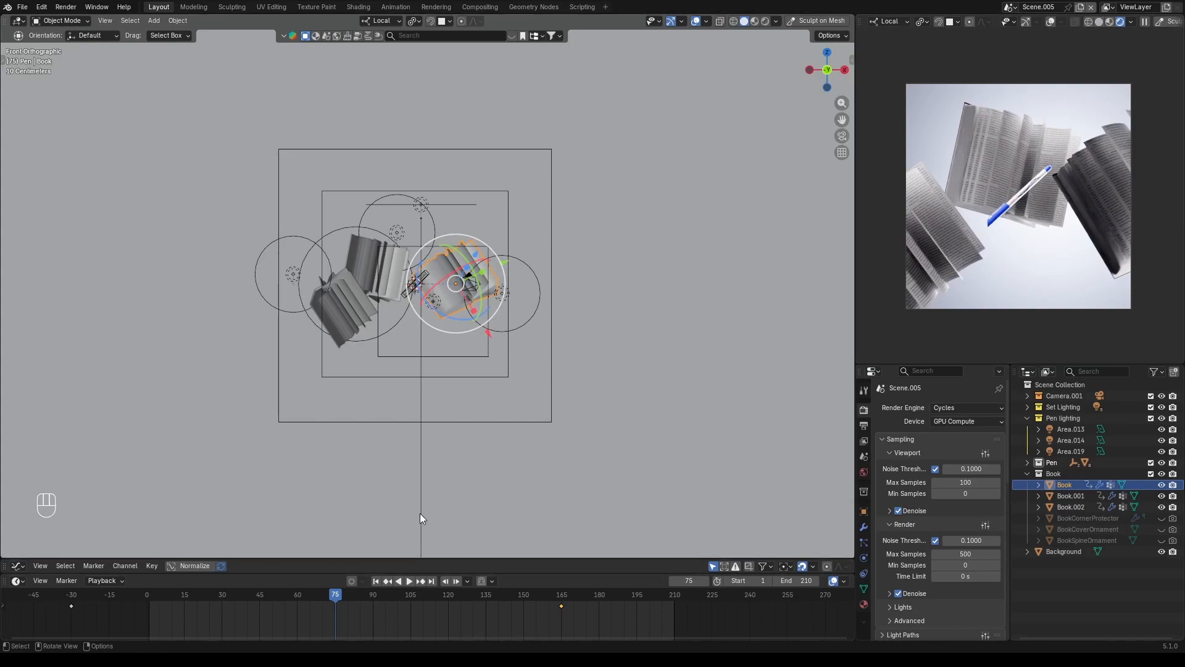
# - Save the file, duplicate the light beside the right-hand book and place the copy behind the pen between the two nearer books
pyautogui.hotkey('ctrl', 's')
pyautogui.click(502, 294)
pyautogui.scroll(4, 502, 297)
pyautogui.hotkey('shift', 'd')
pyautogui.click(309, 364)
pyautogui.press('KP_7')
pyautogui.press('g')
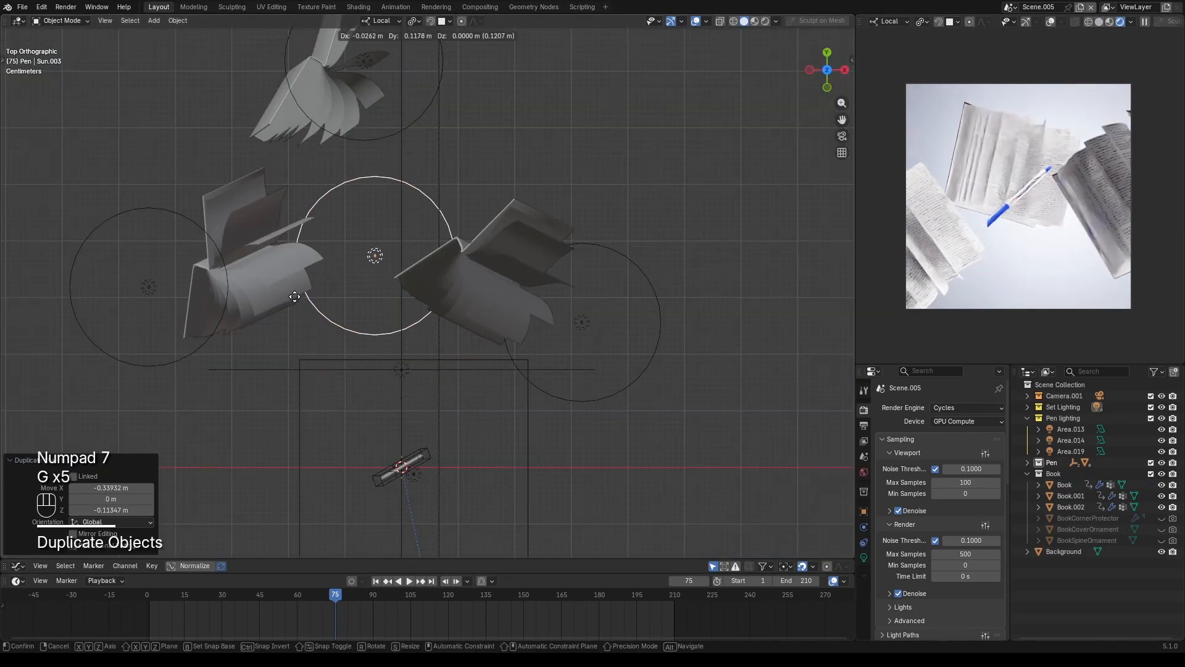
pyautogui.click(290, 351)
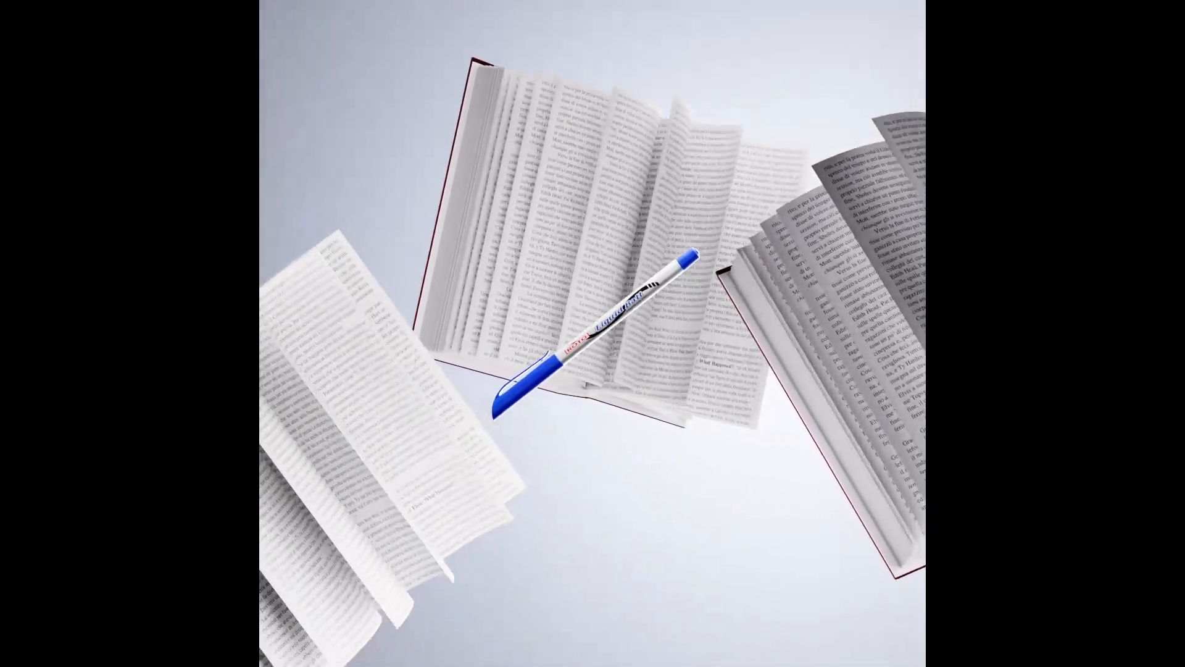